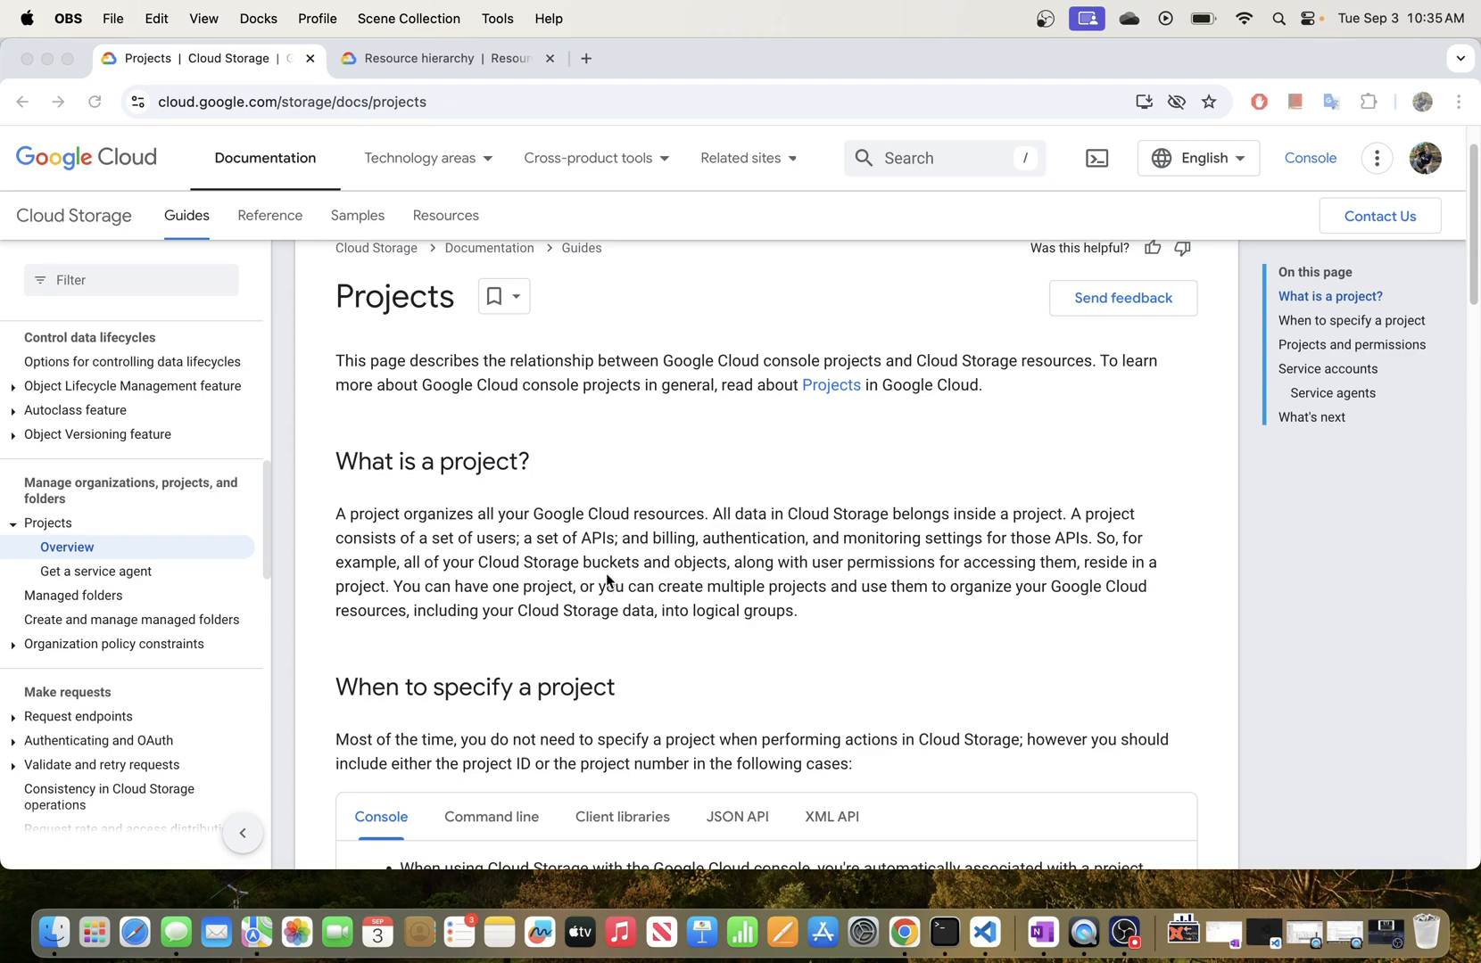
- Read the "What is a project?" section on the Cloud Storage Projects documentation page
click(551, 564)
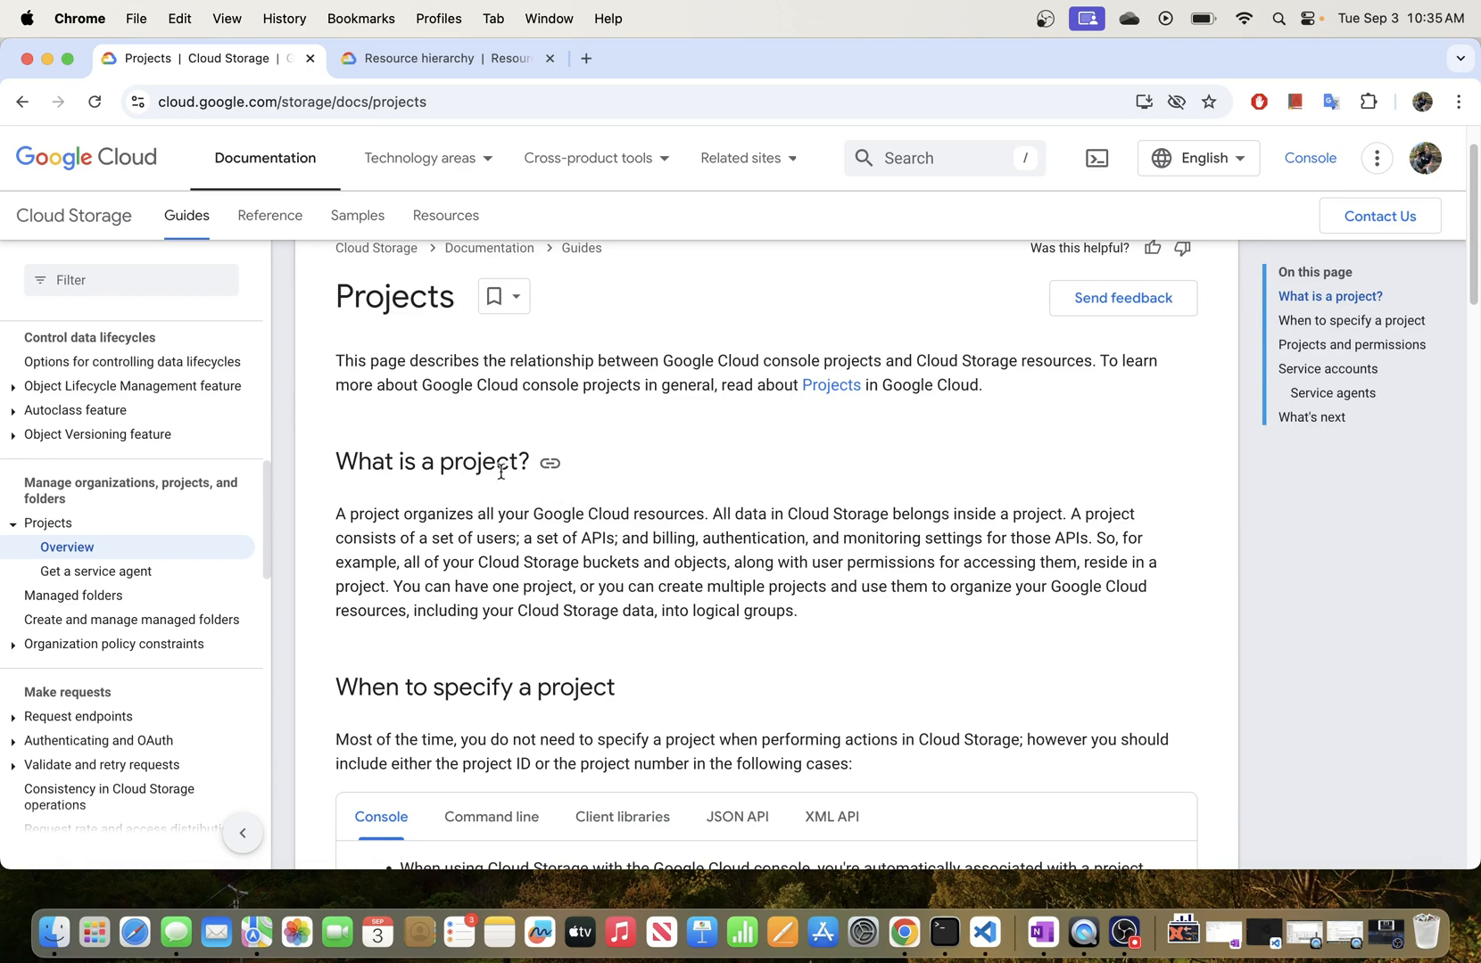
drag(443, 464, 514, 468)
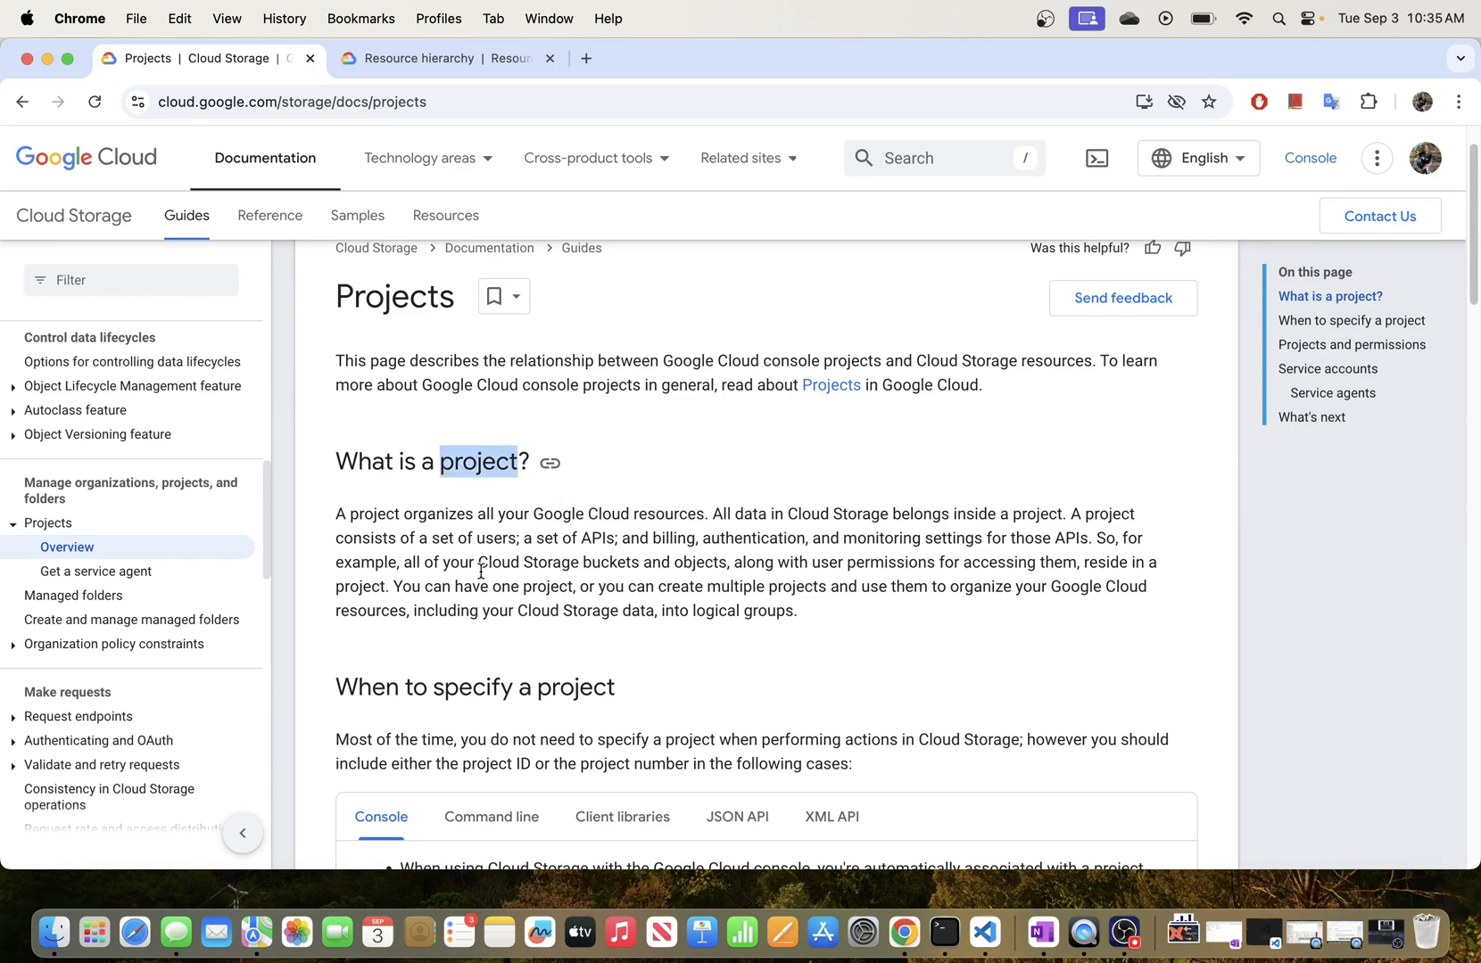
click(448, 465)
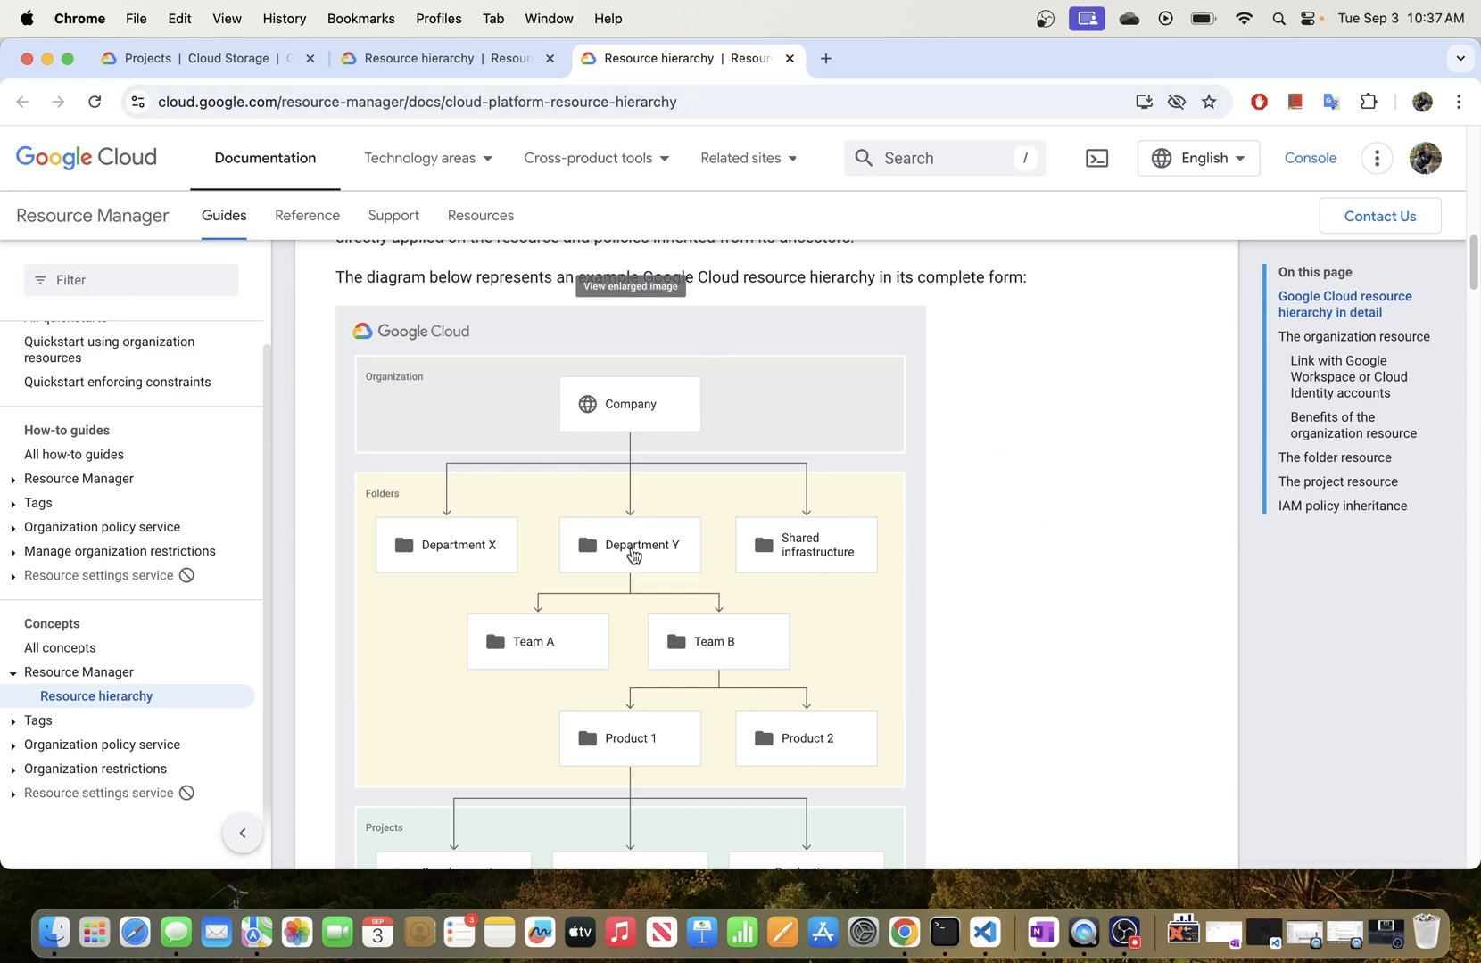
- Examine the Google Cloud resource hierarchy diagram from the organization level through folders and projects to resources
scroll(630, 548, up, 1)
scroll(616, 536, down, 5)
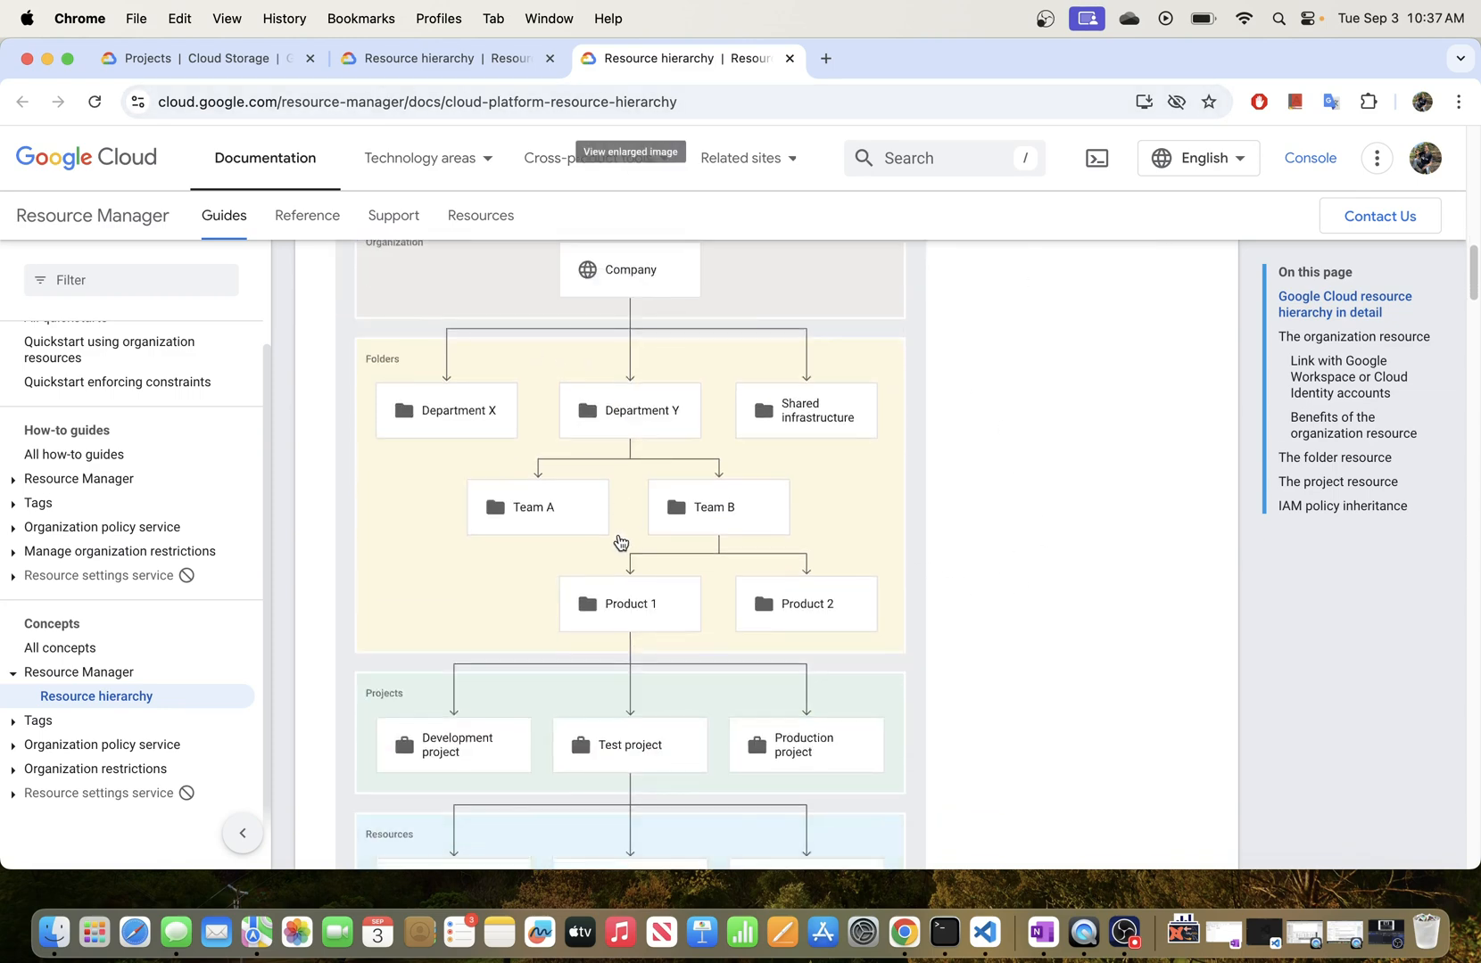
scroll(607, 533, up, 1)
scroll(606, 533, up, 3)
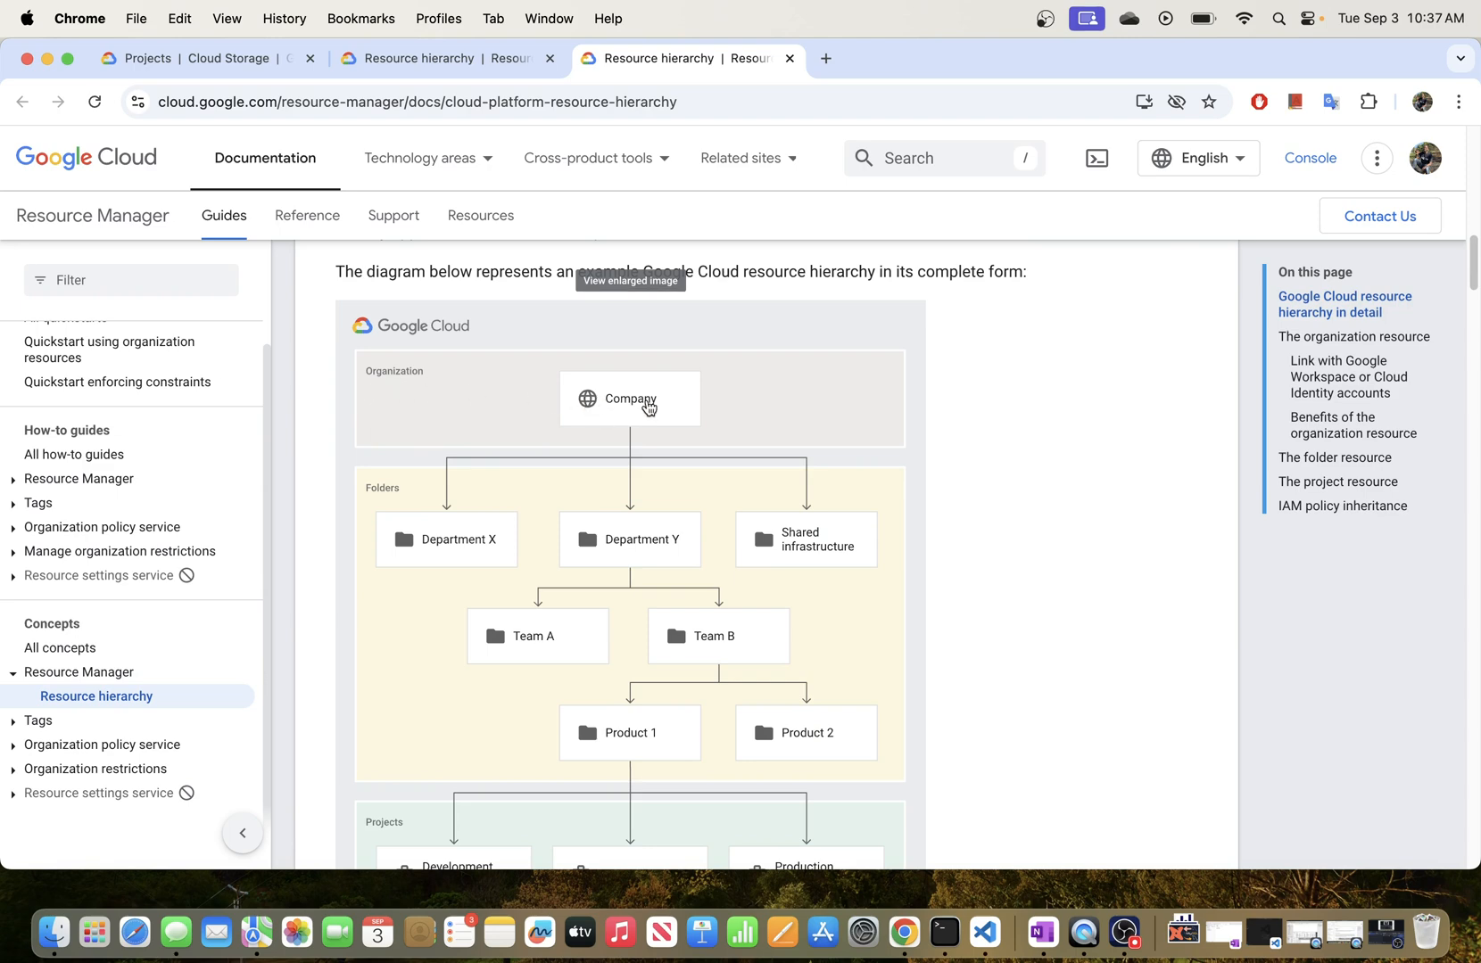
scroll(496, 580, down, 1)
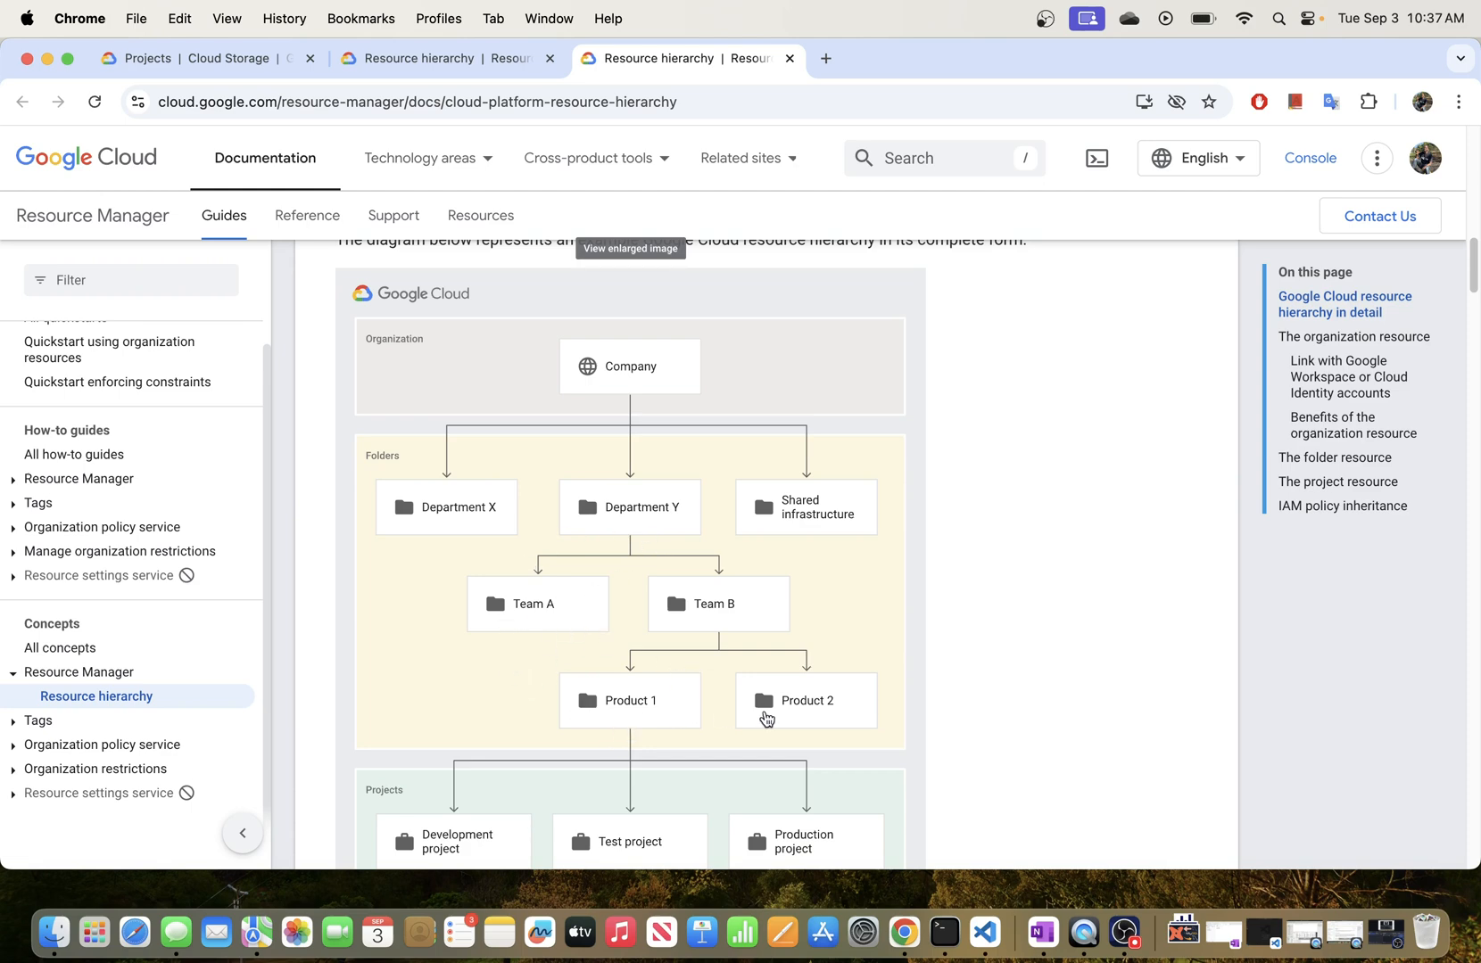
scroll(654, 631, down, 1)
scroll(653, 631, down, 2)
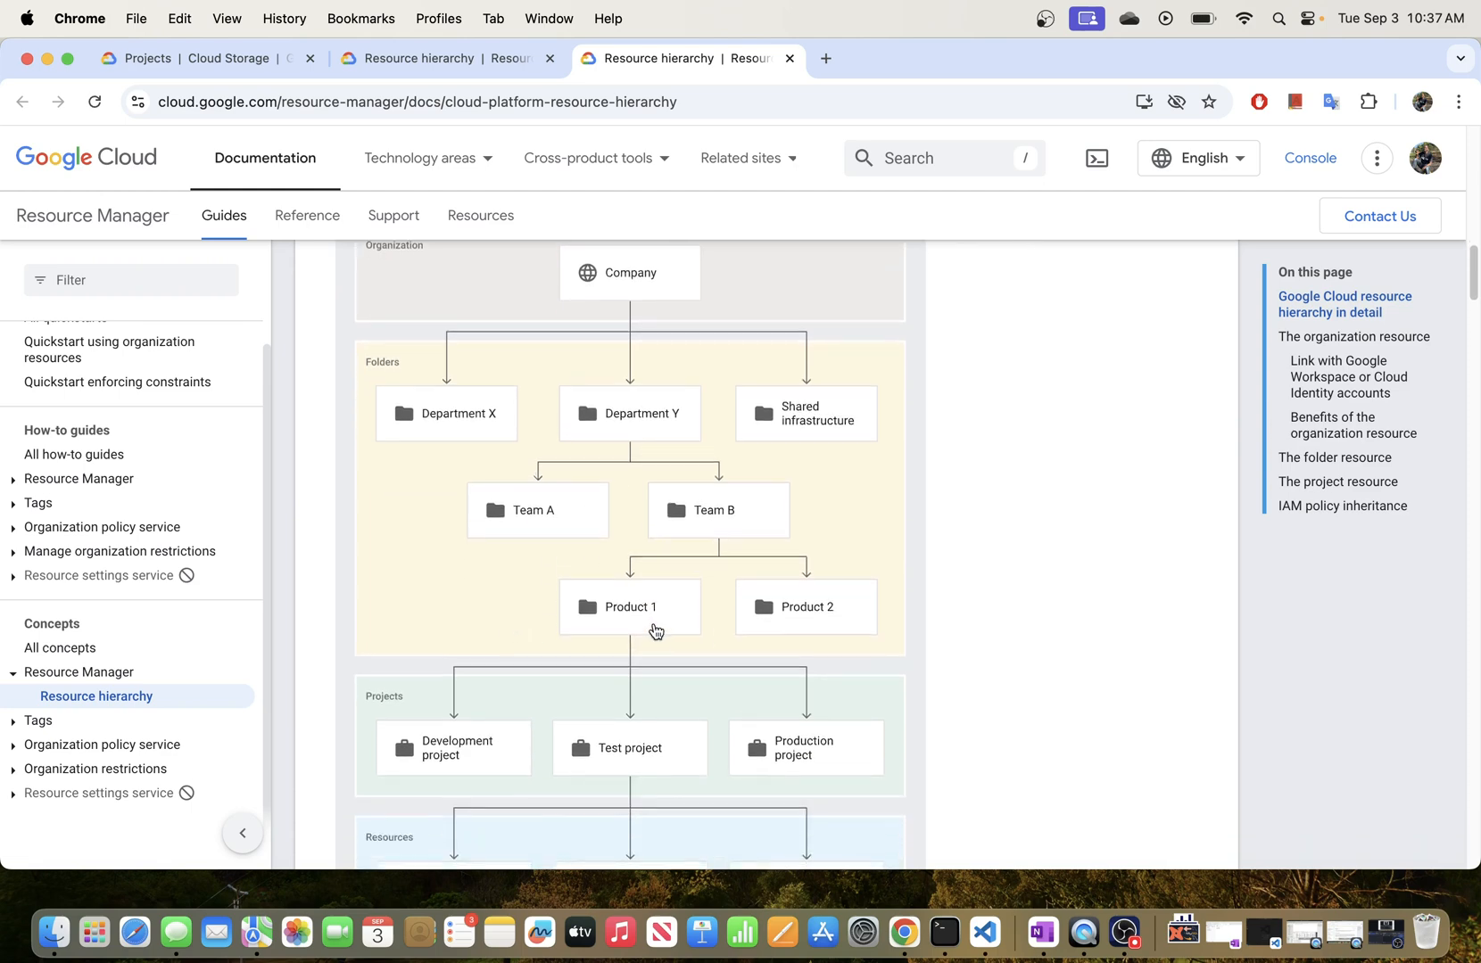
scroll(654, 629, up, 5)
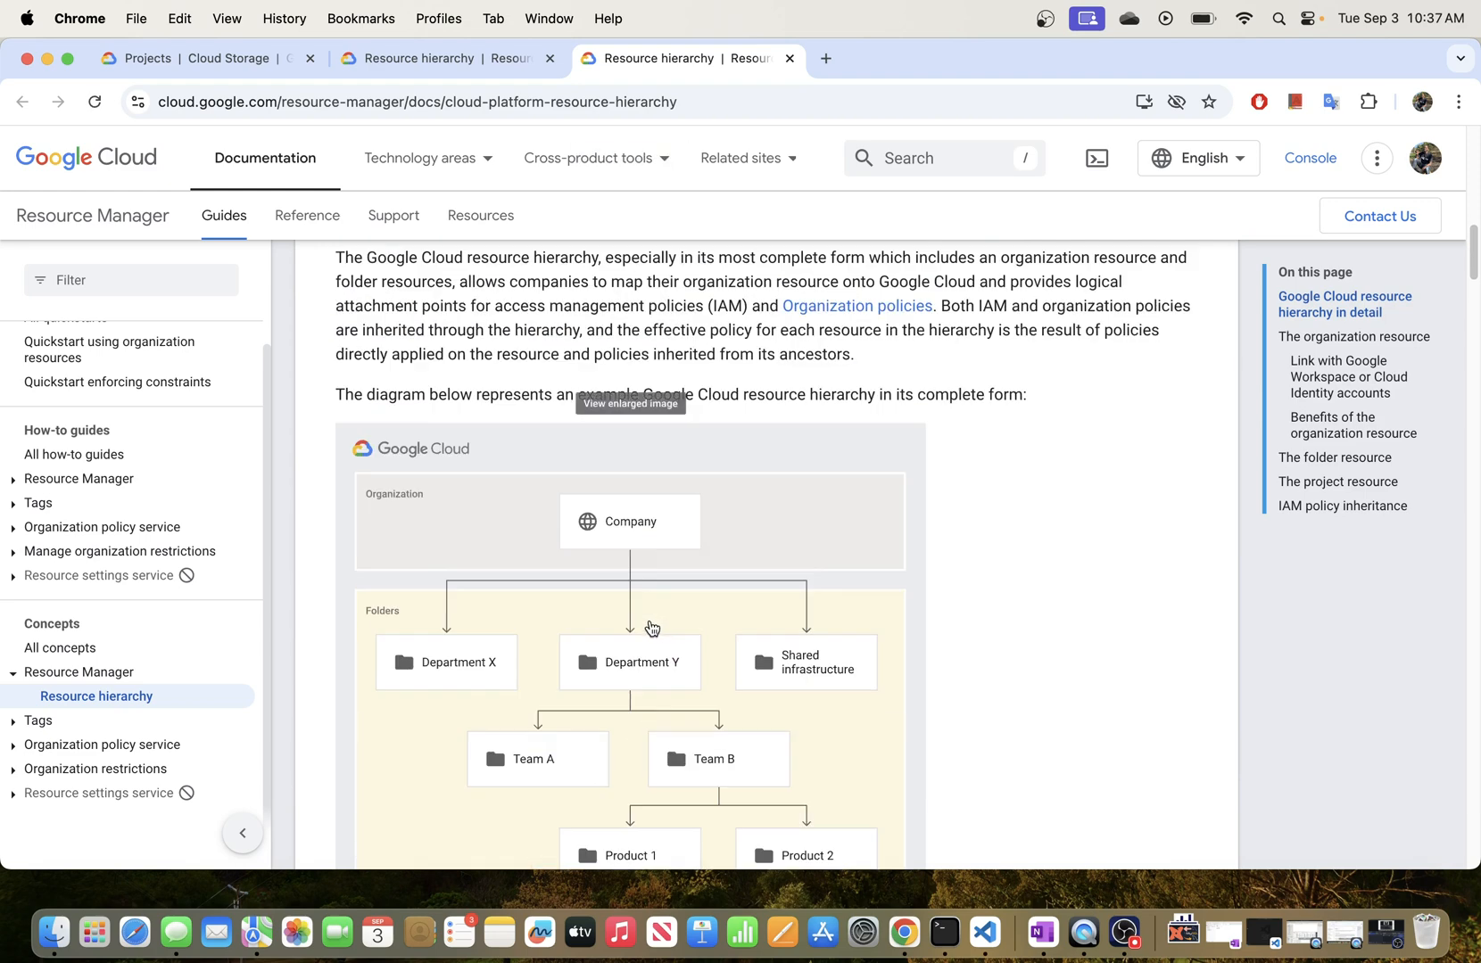
scroll(625, 615, down, 4)
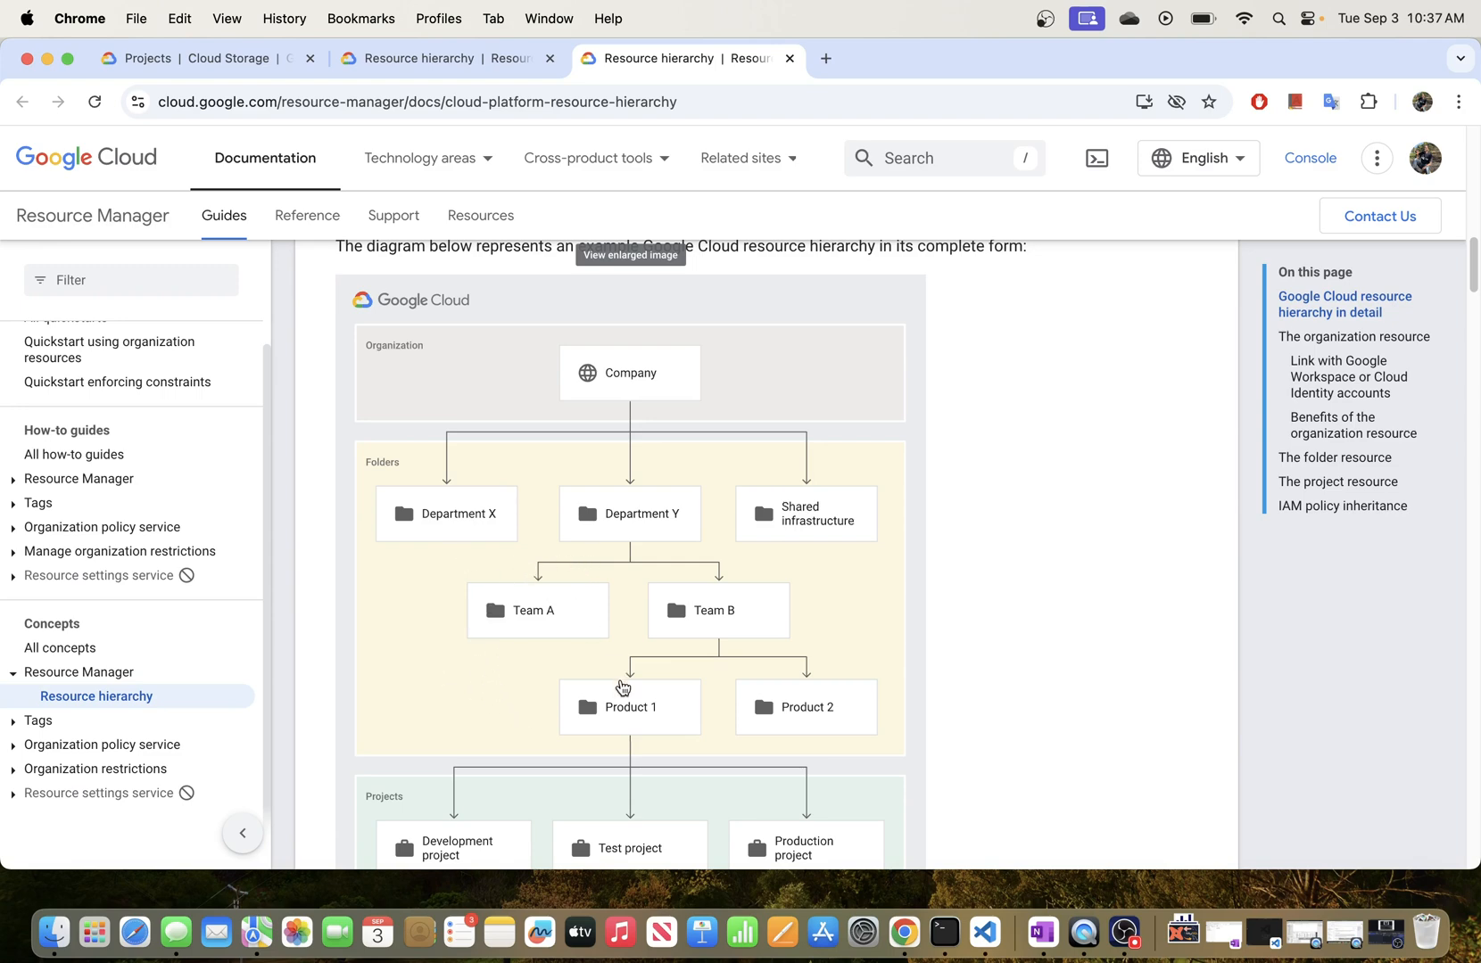
scroll(569, 663, down, 1)
scroll(569, 663, down, 5)
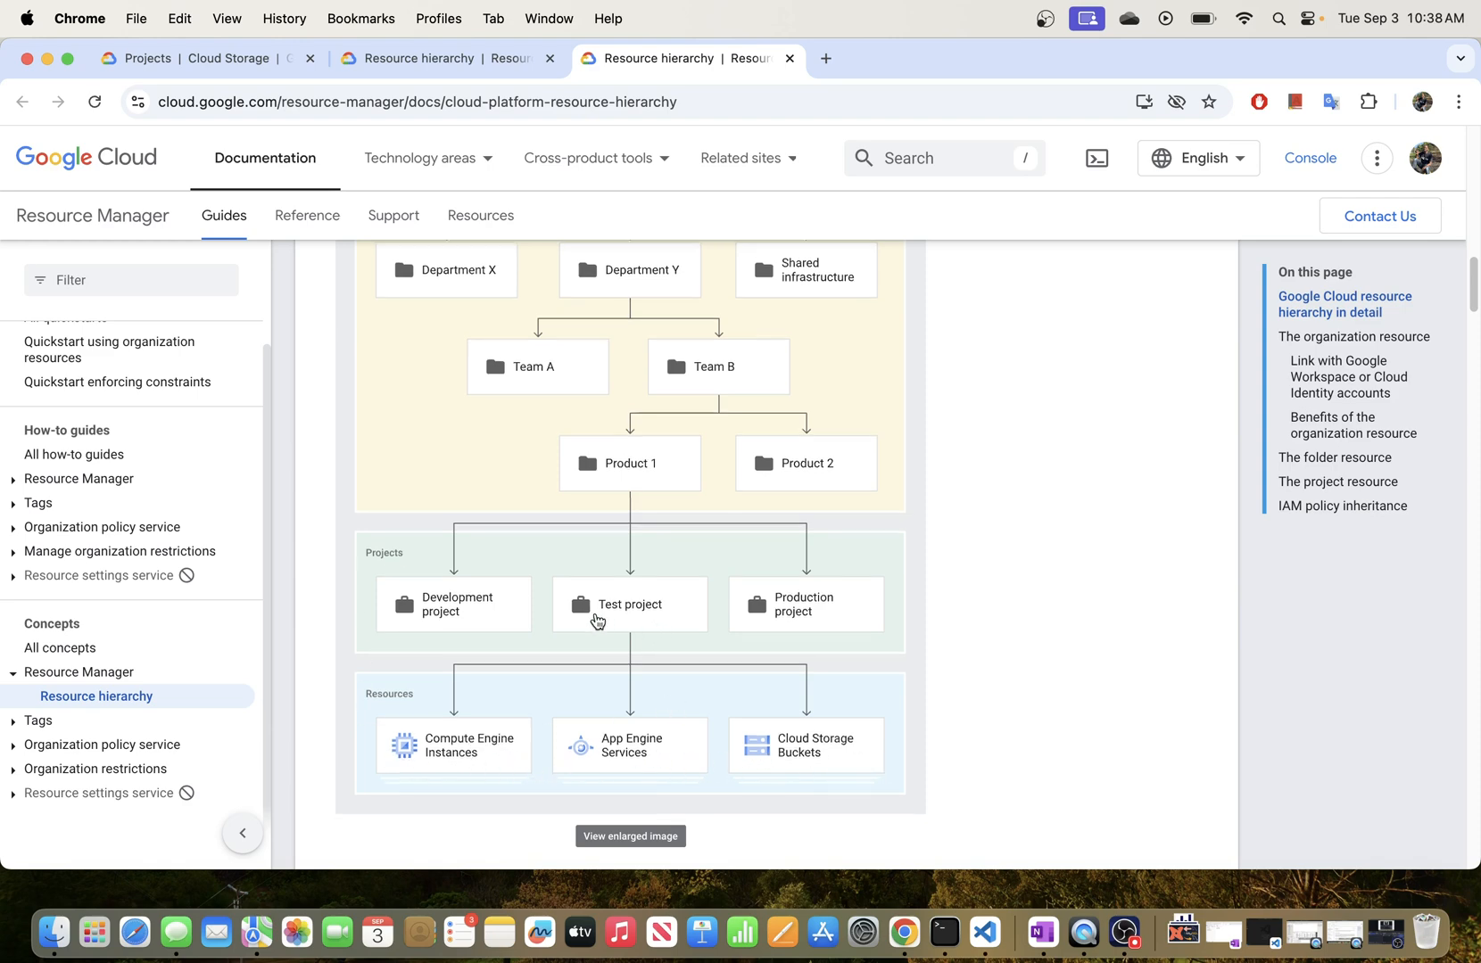
scroll(595, 620, down, 2)
scroll(595, 620, up, 6)
scroll(595, 620, up, 2)
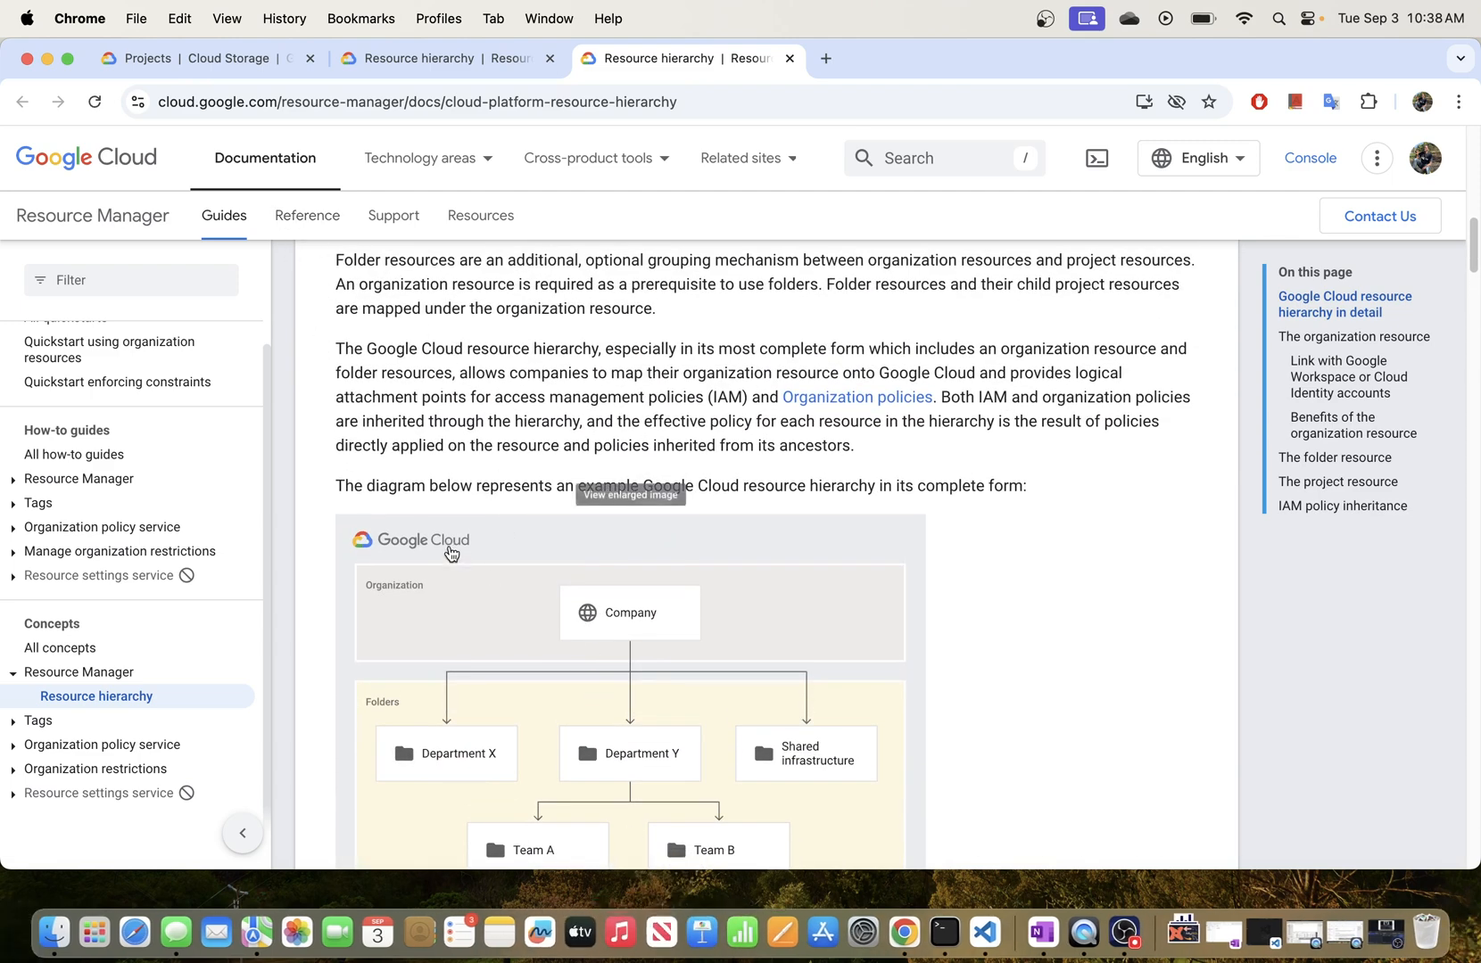
- Search the web for "gcp console" in a new browser tab and open the Google Cloud console
click(826, 59)
text(g)
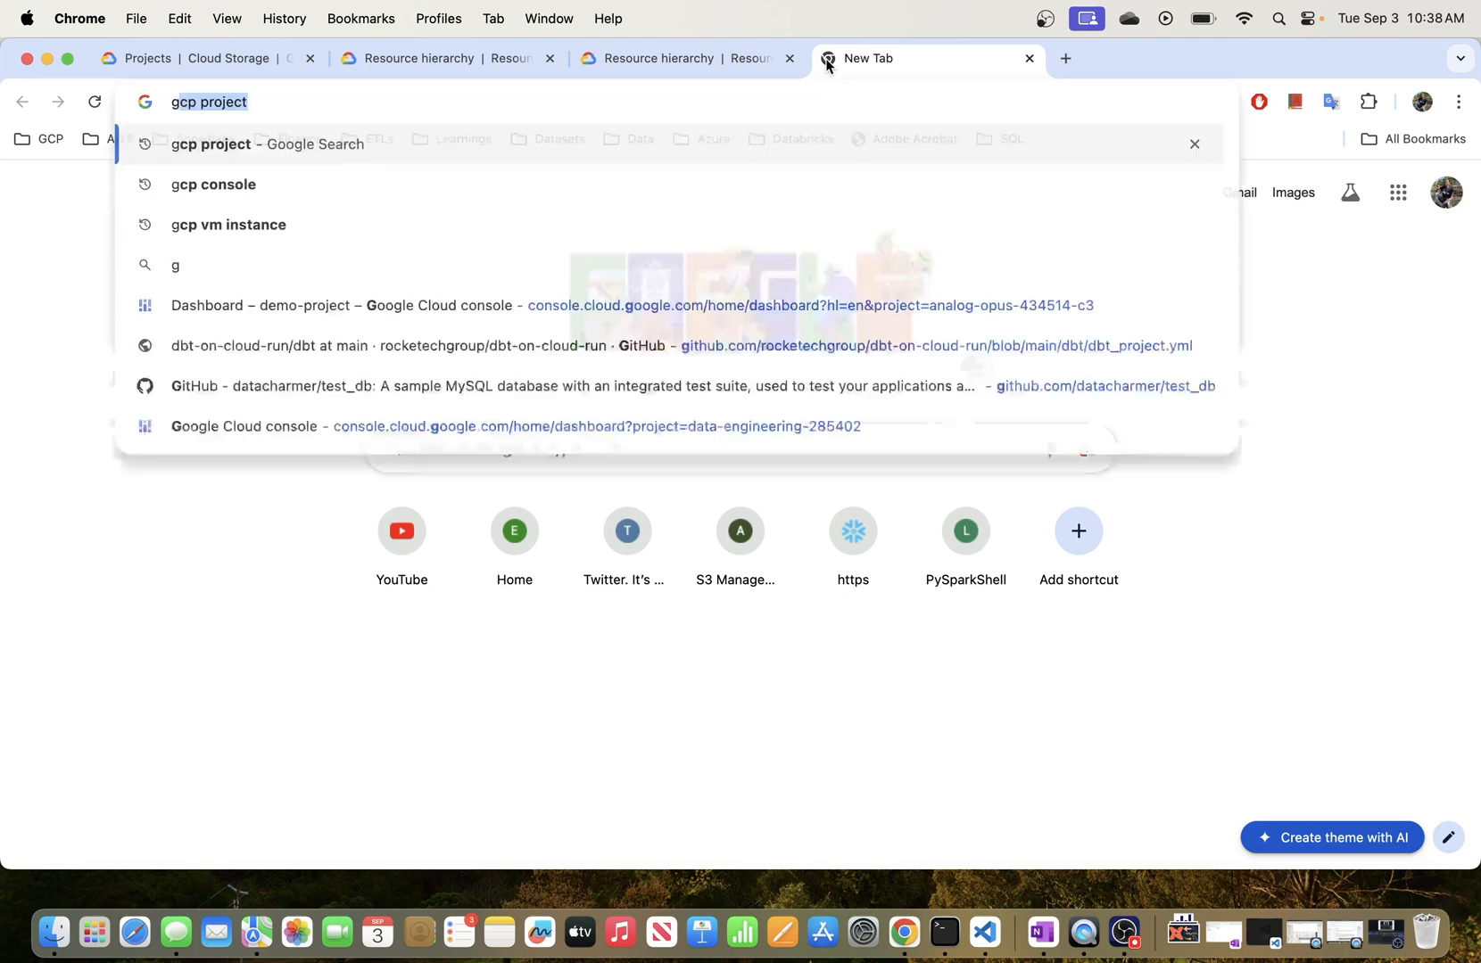
text(cp cons)
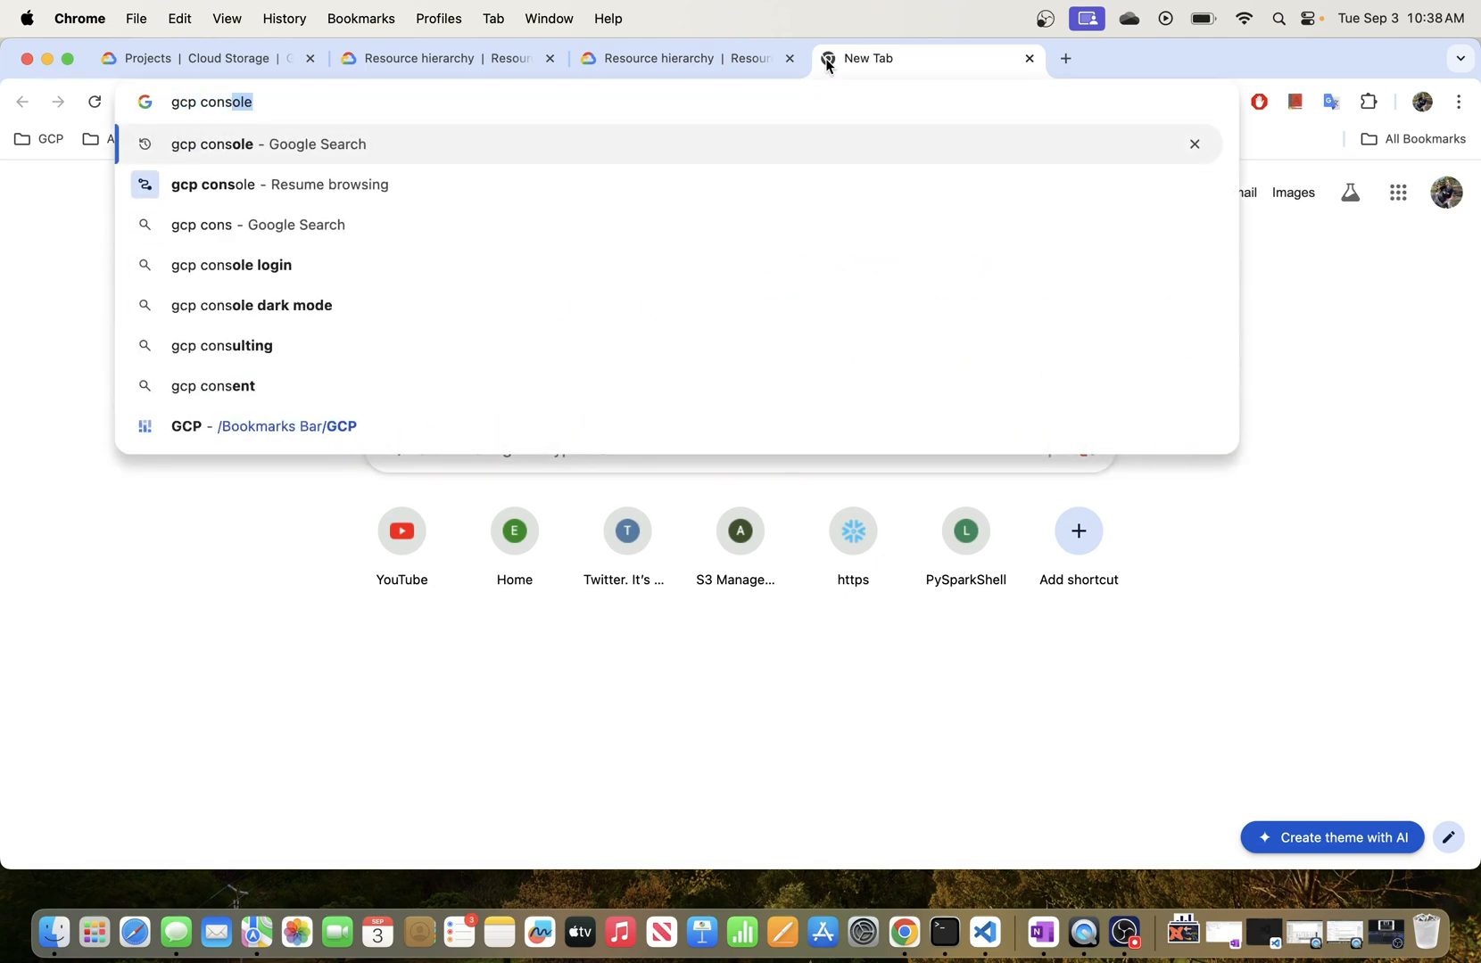
key(Return)
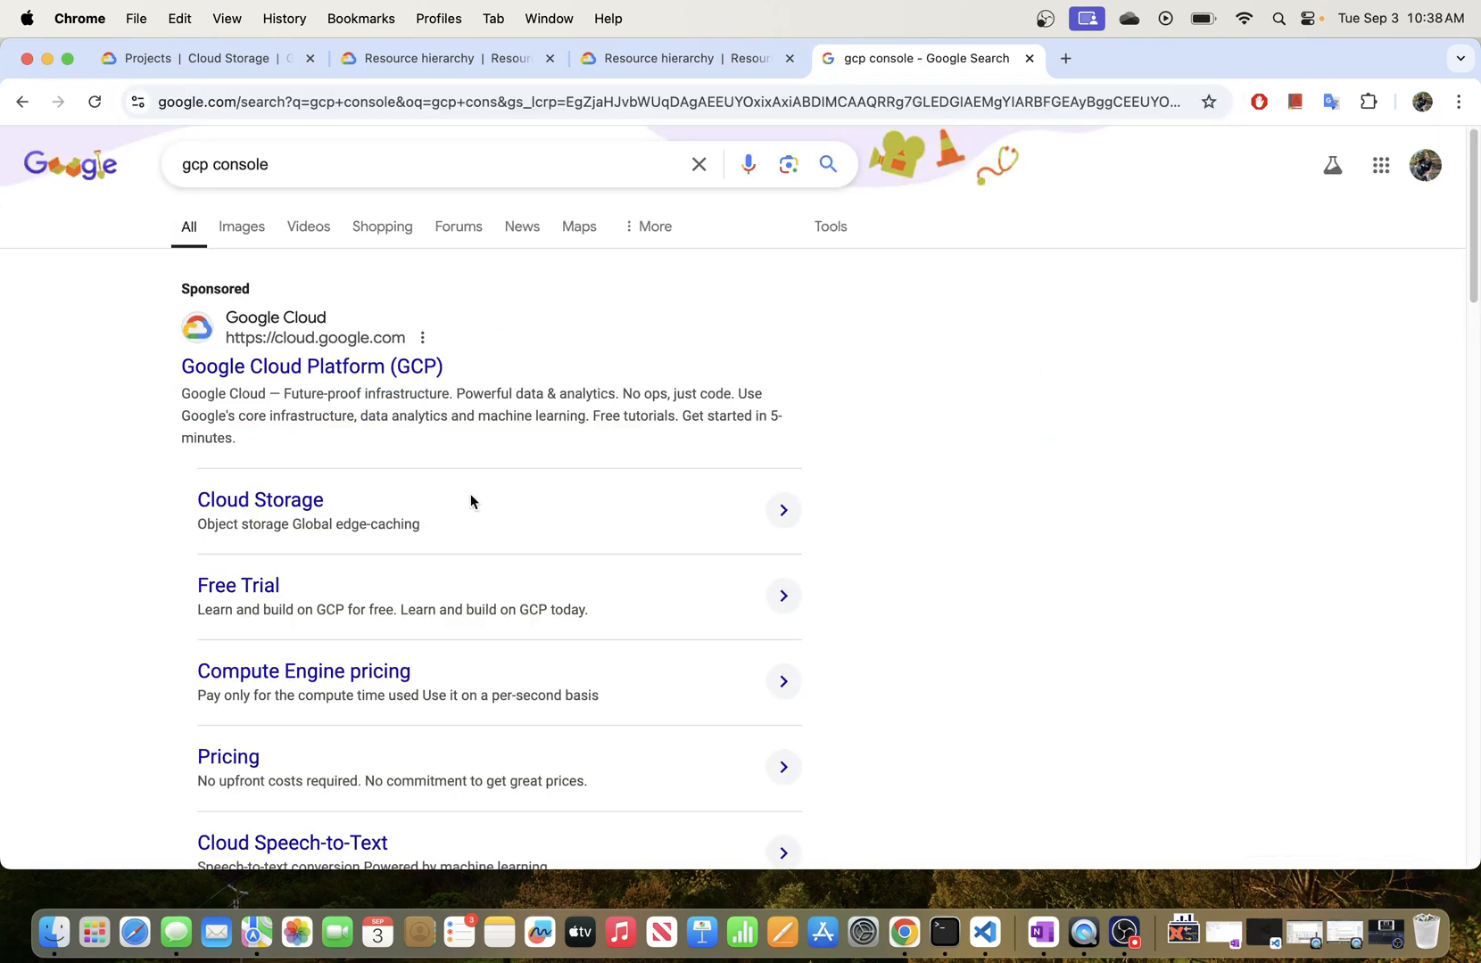
scroll(471, 502, down, 7)
click(347, 381)
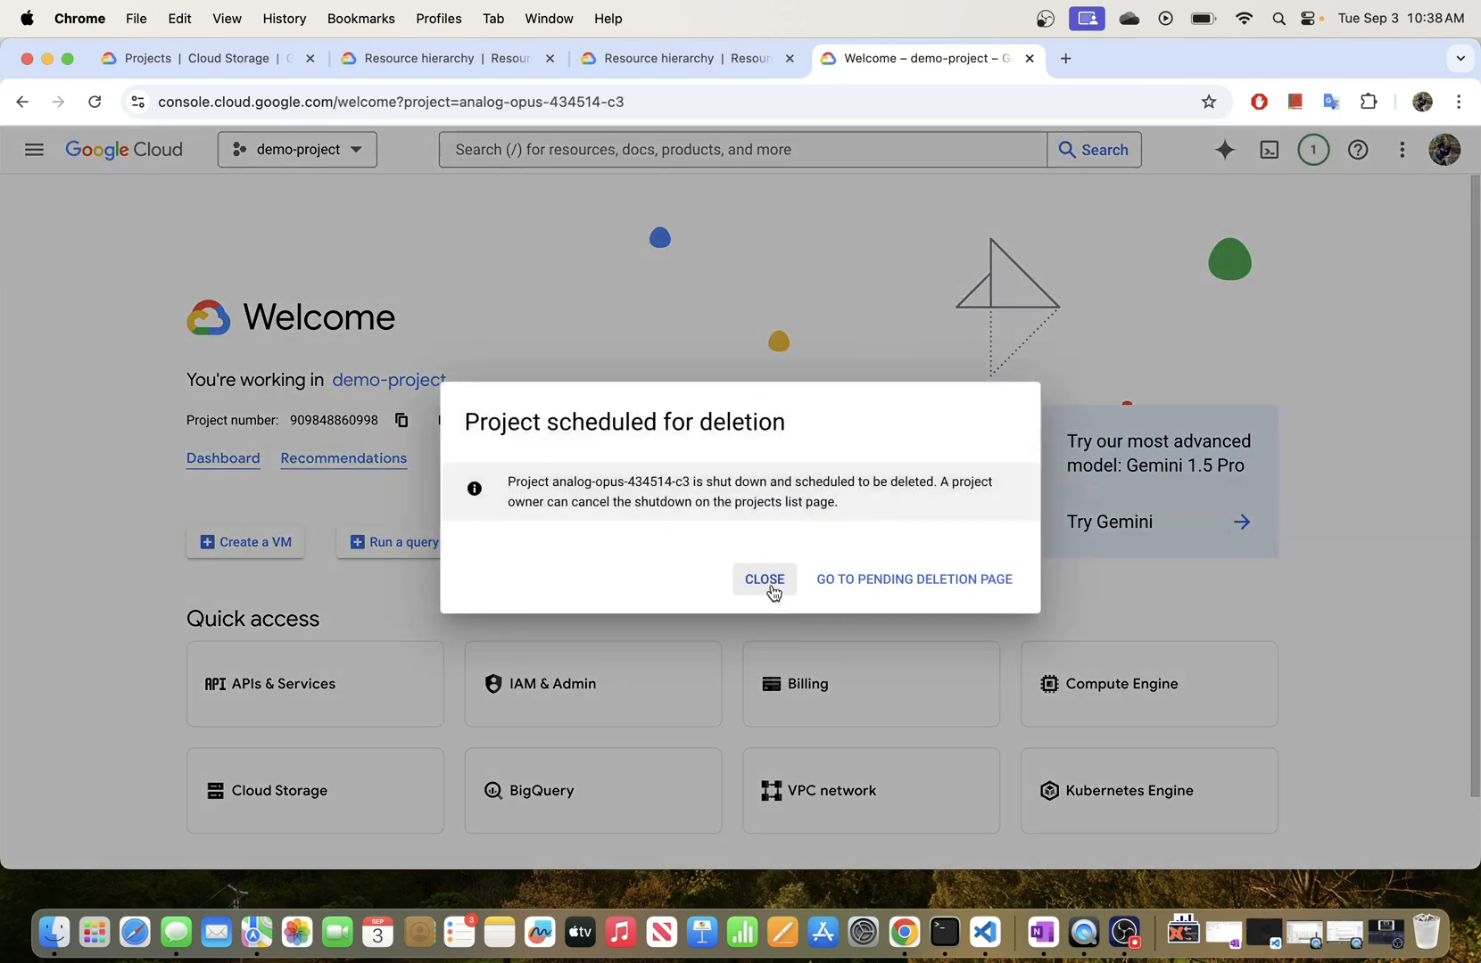
- Dismiss the project deletion notice and open the recent project Data Engineering
click(764, 580)
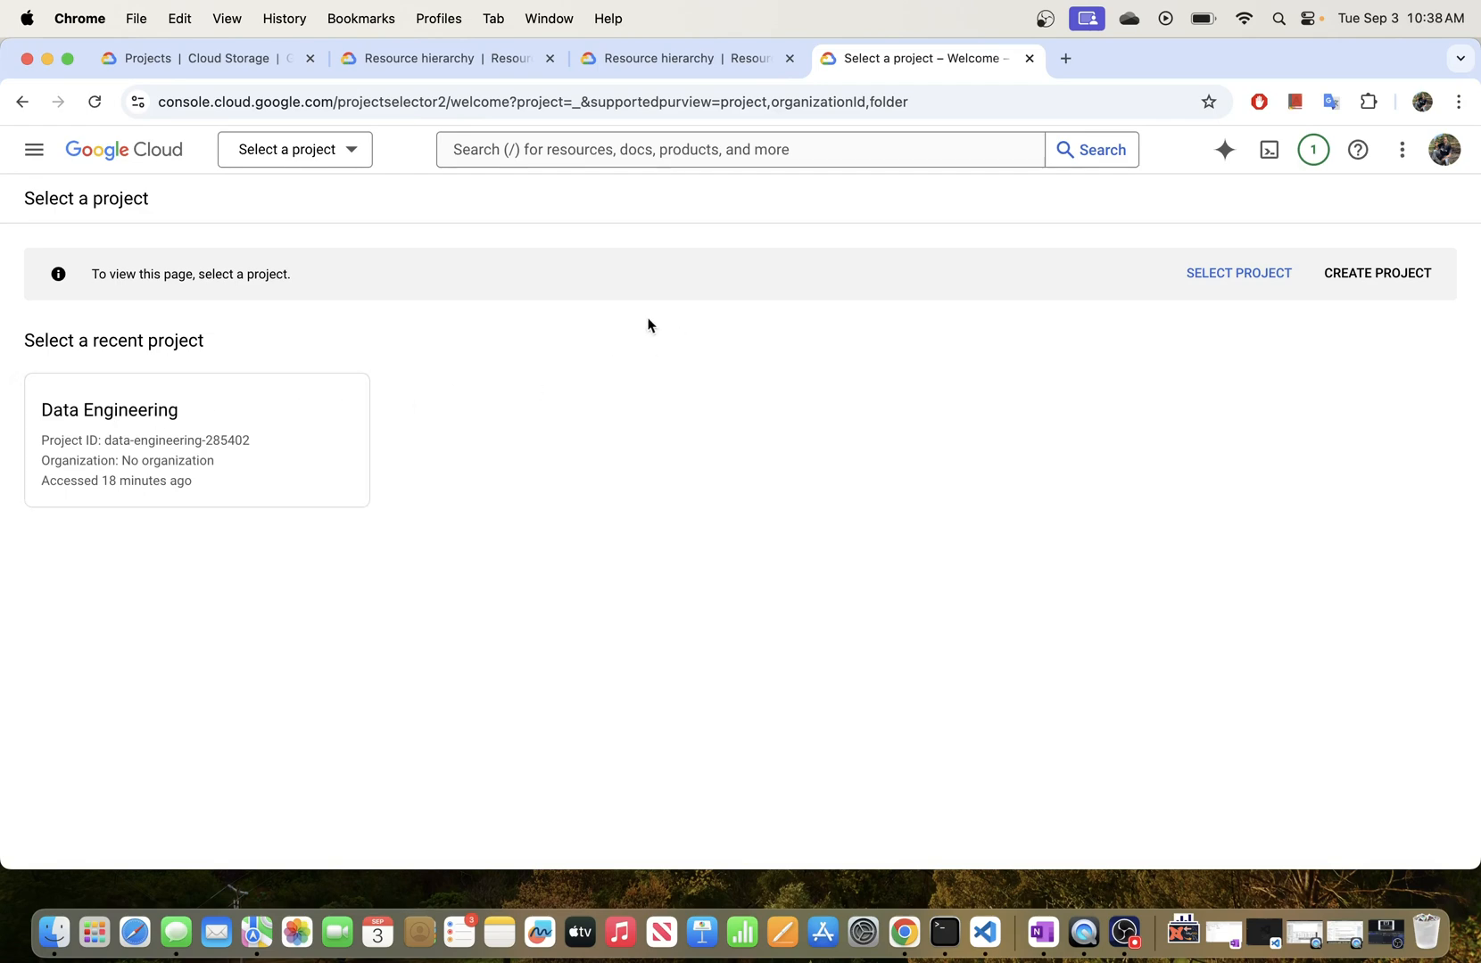
click(211, 451)
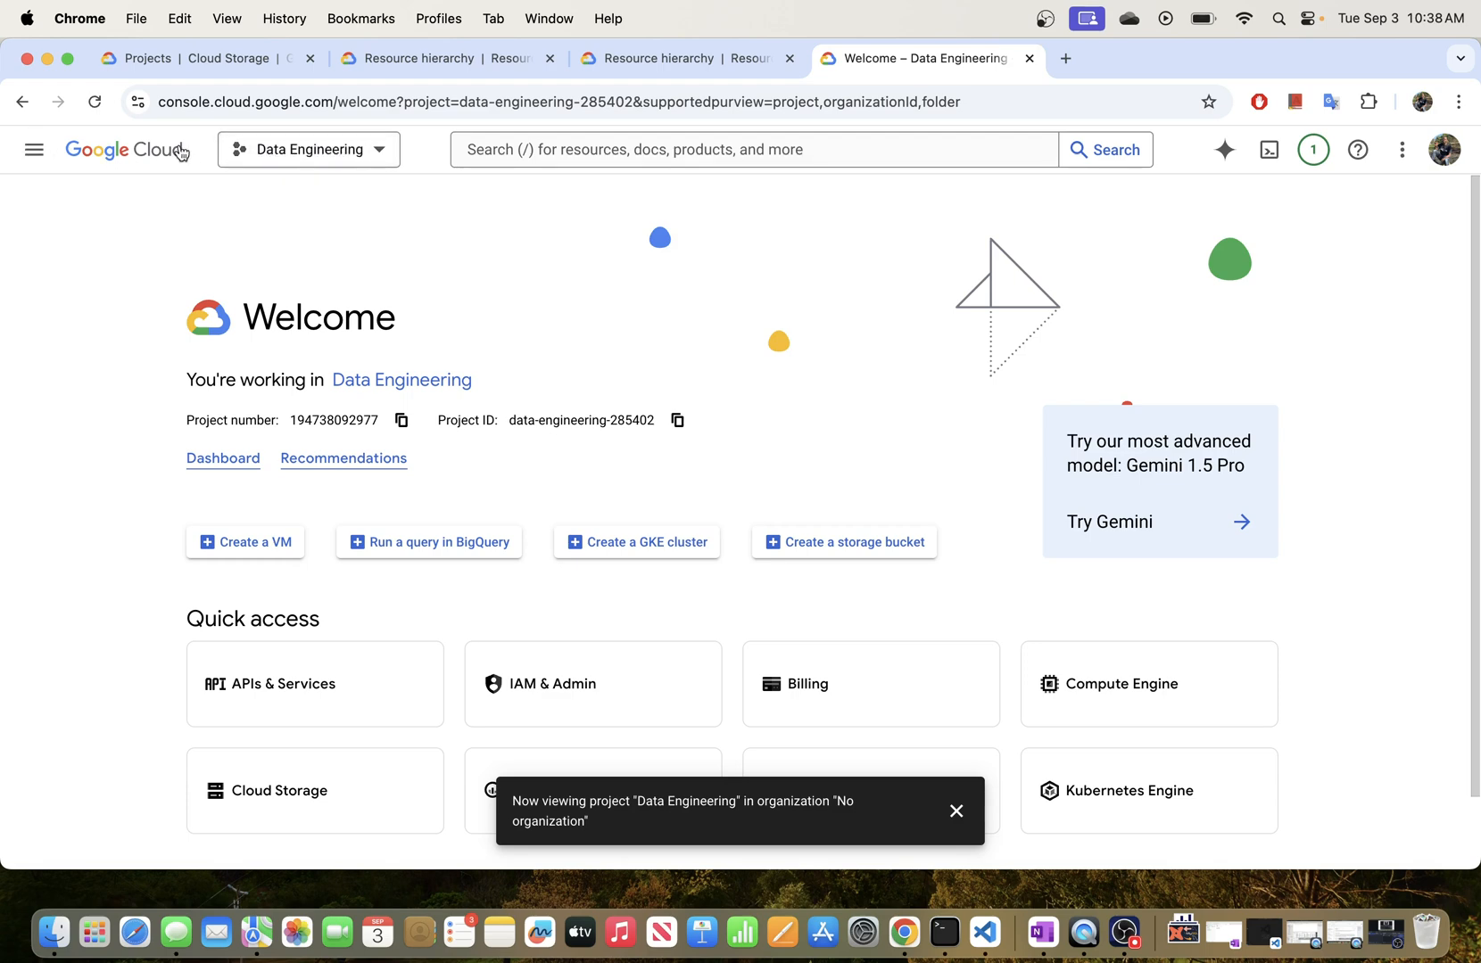
- Start creating a new project from the project selector and check the remaining project quota
click(380, 152)
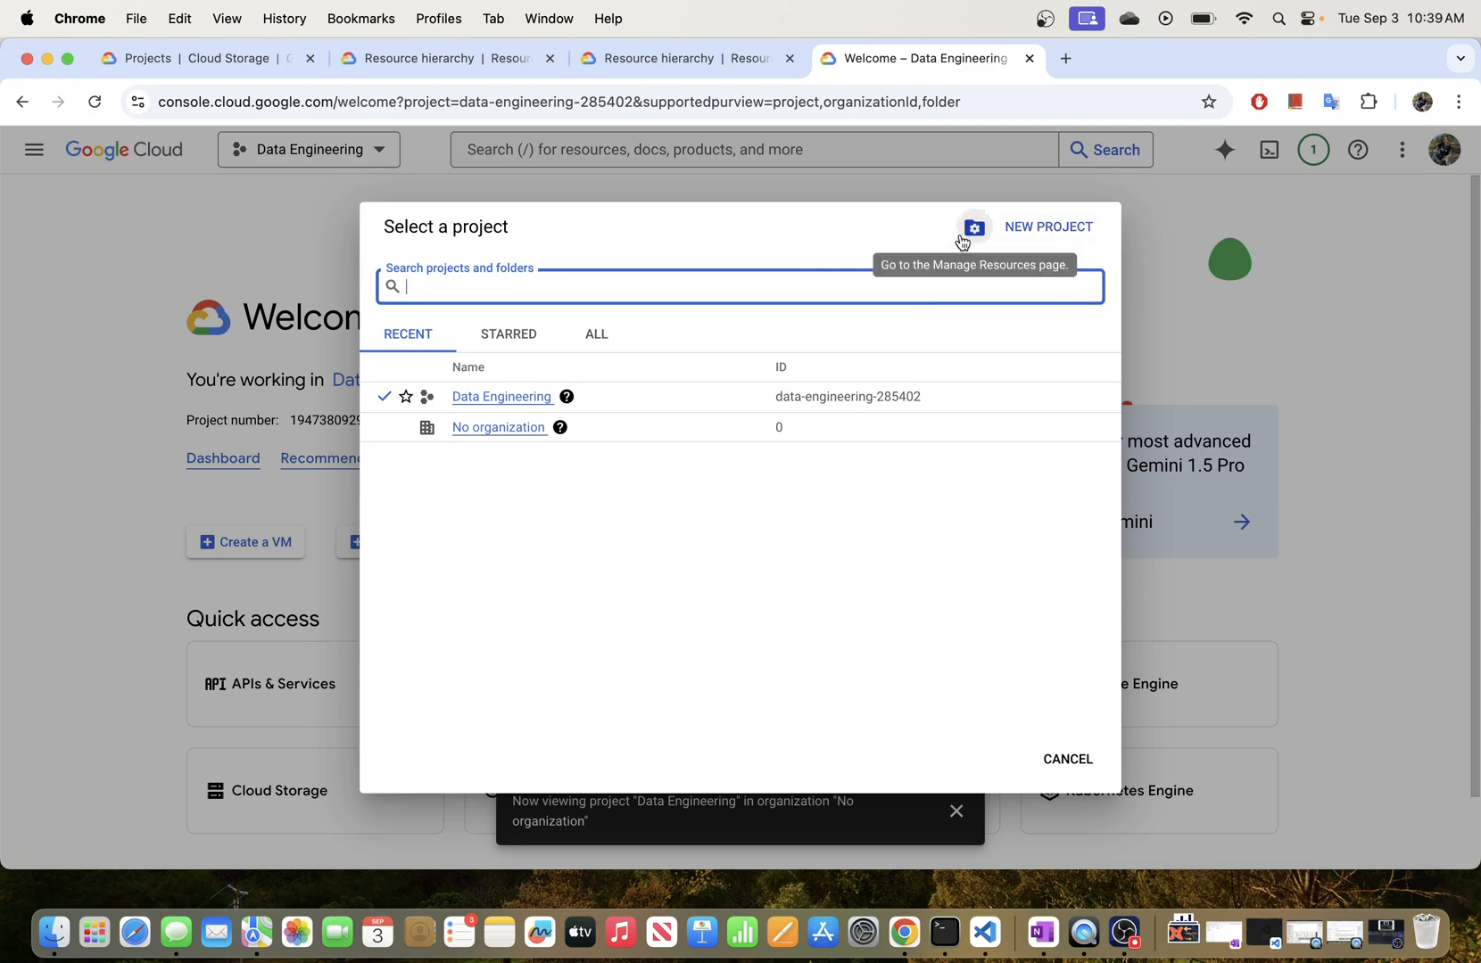
click(1044, 231)
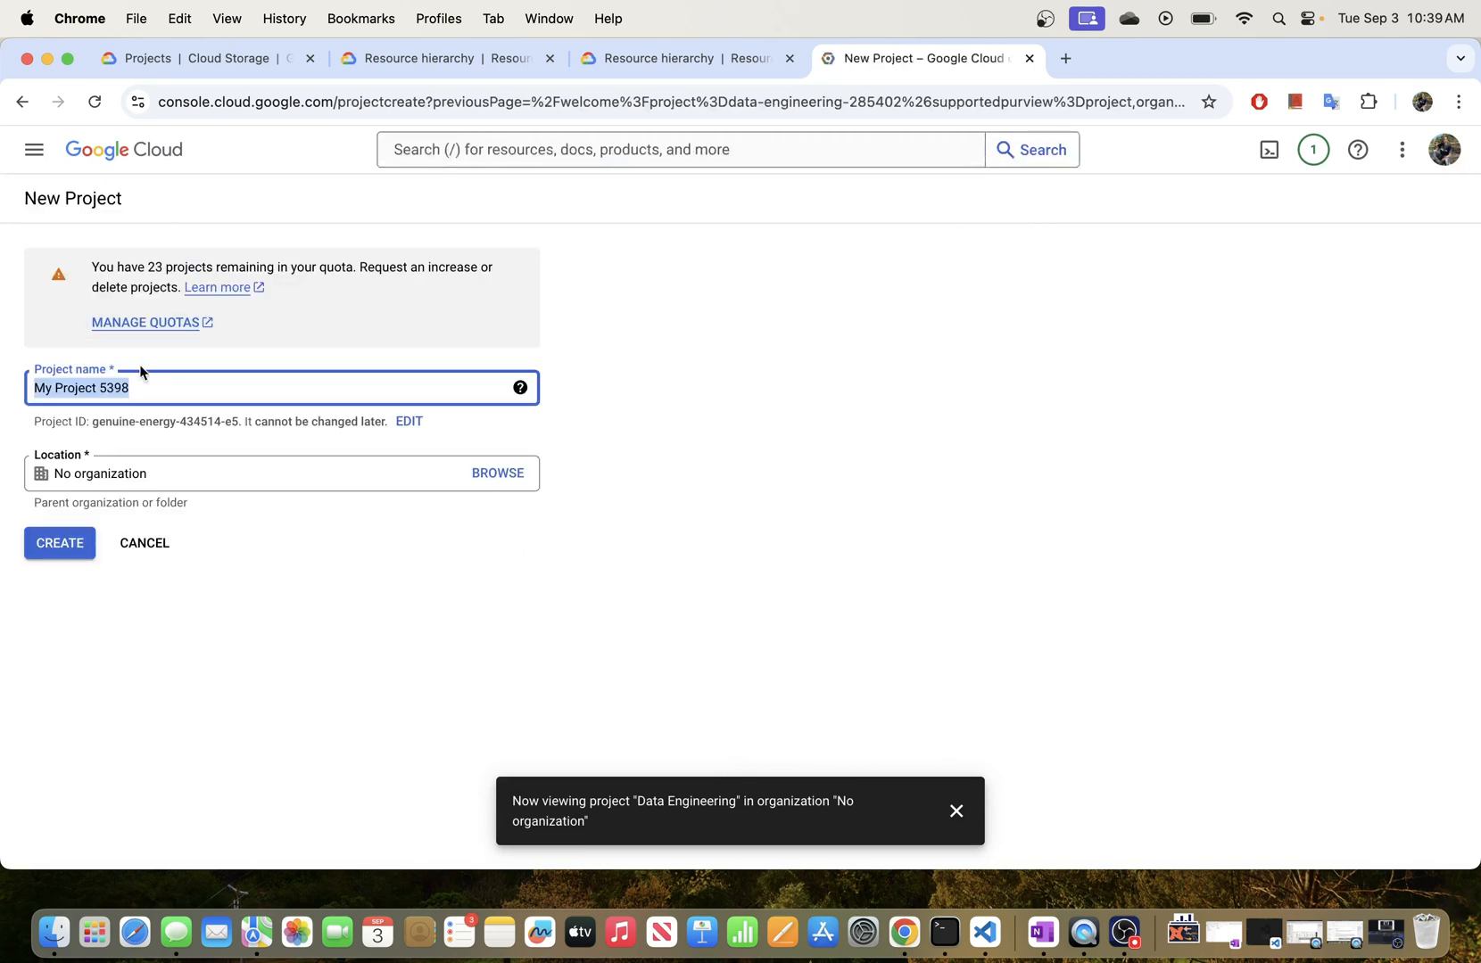
click(161, 383)
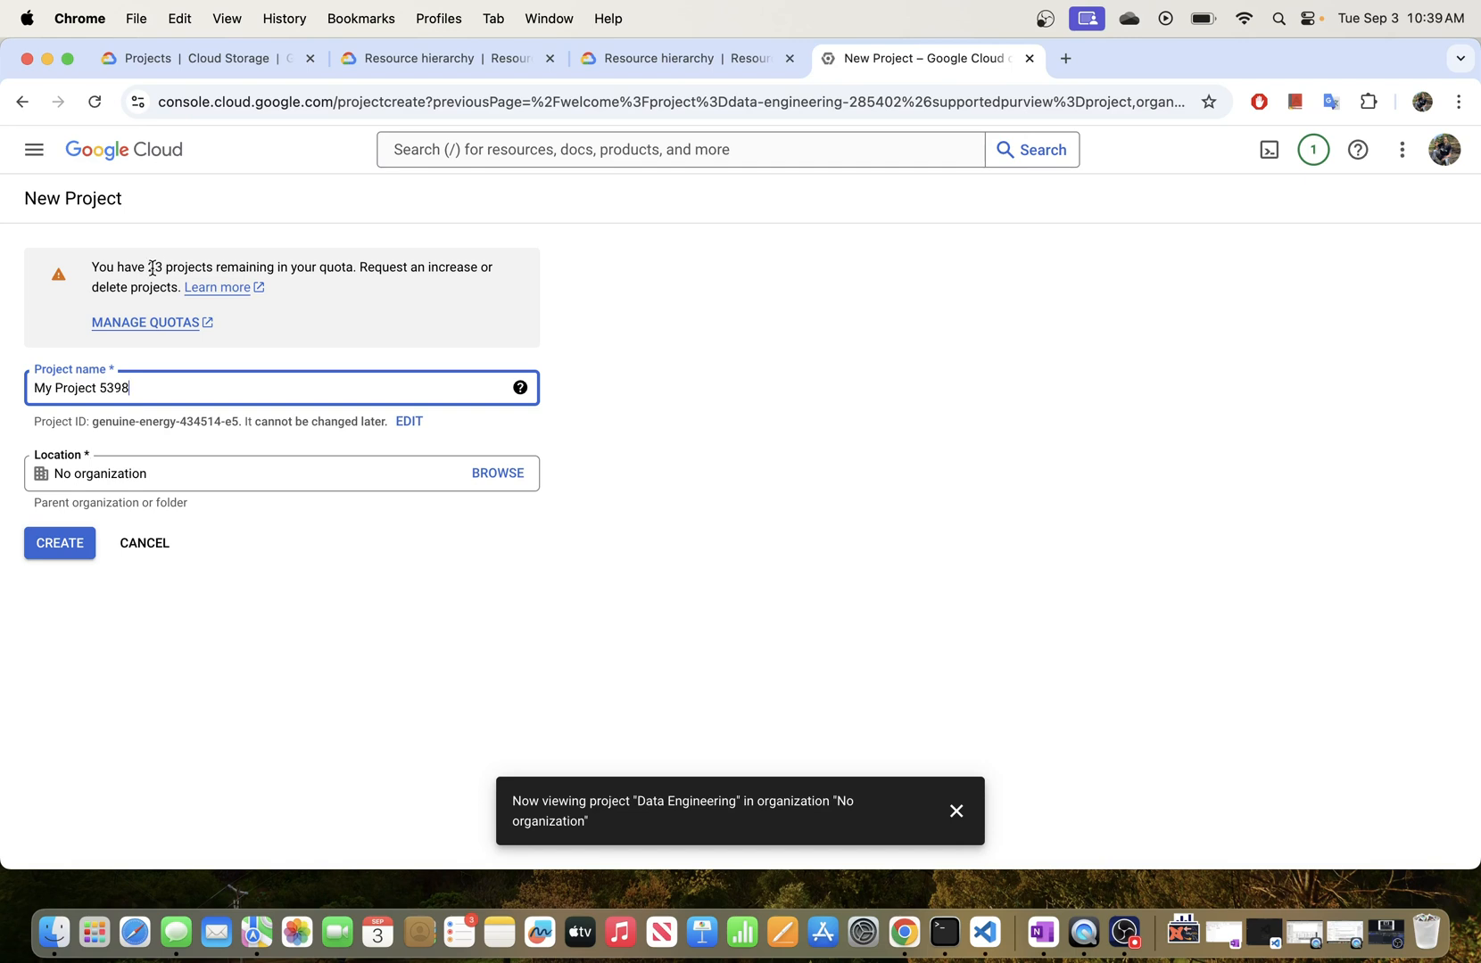
drag(148, 266, 169, 268)
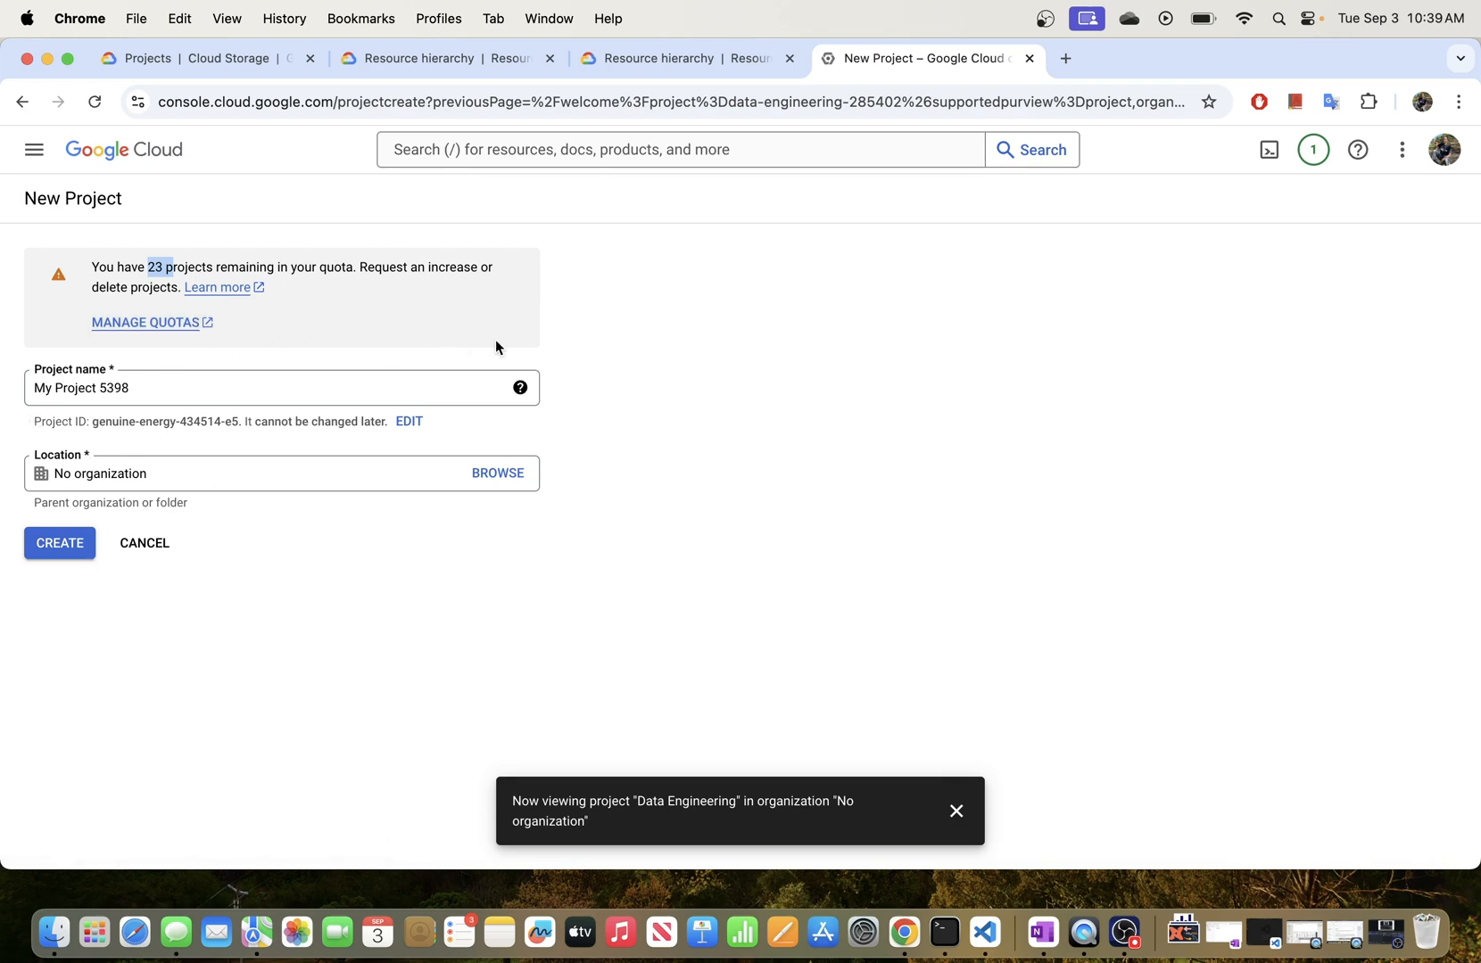
click(680, 356)
- Replace the default name of the new project with "demo-project"
drag(161, 389, 13, 393)
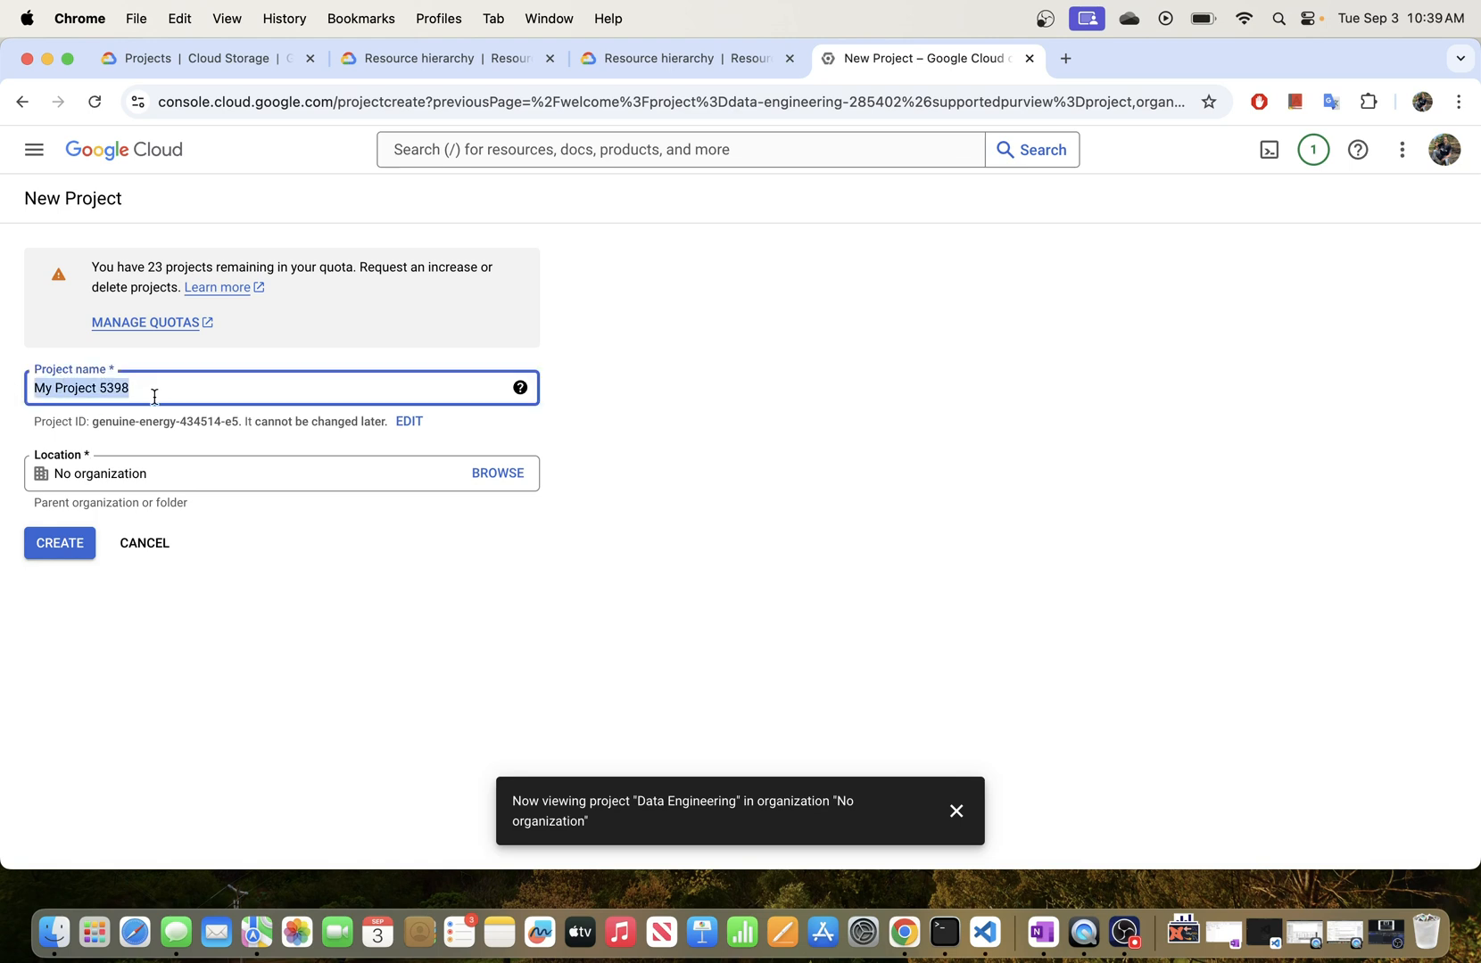
text(dem)
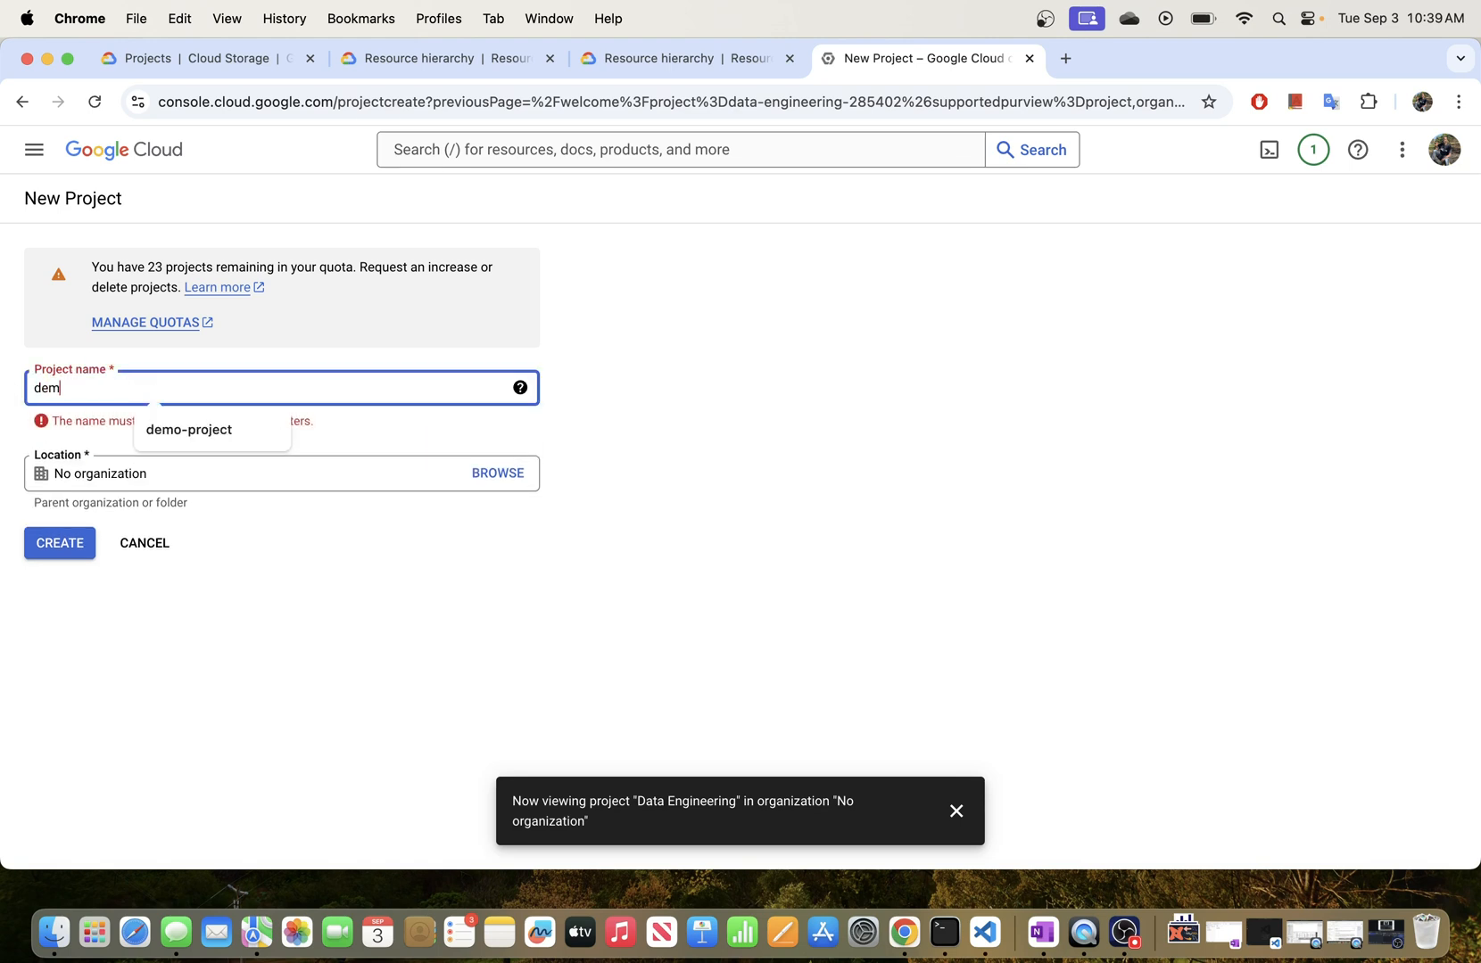
text(o-proj)
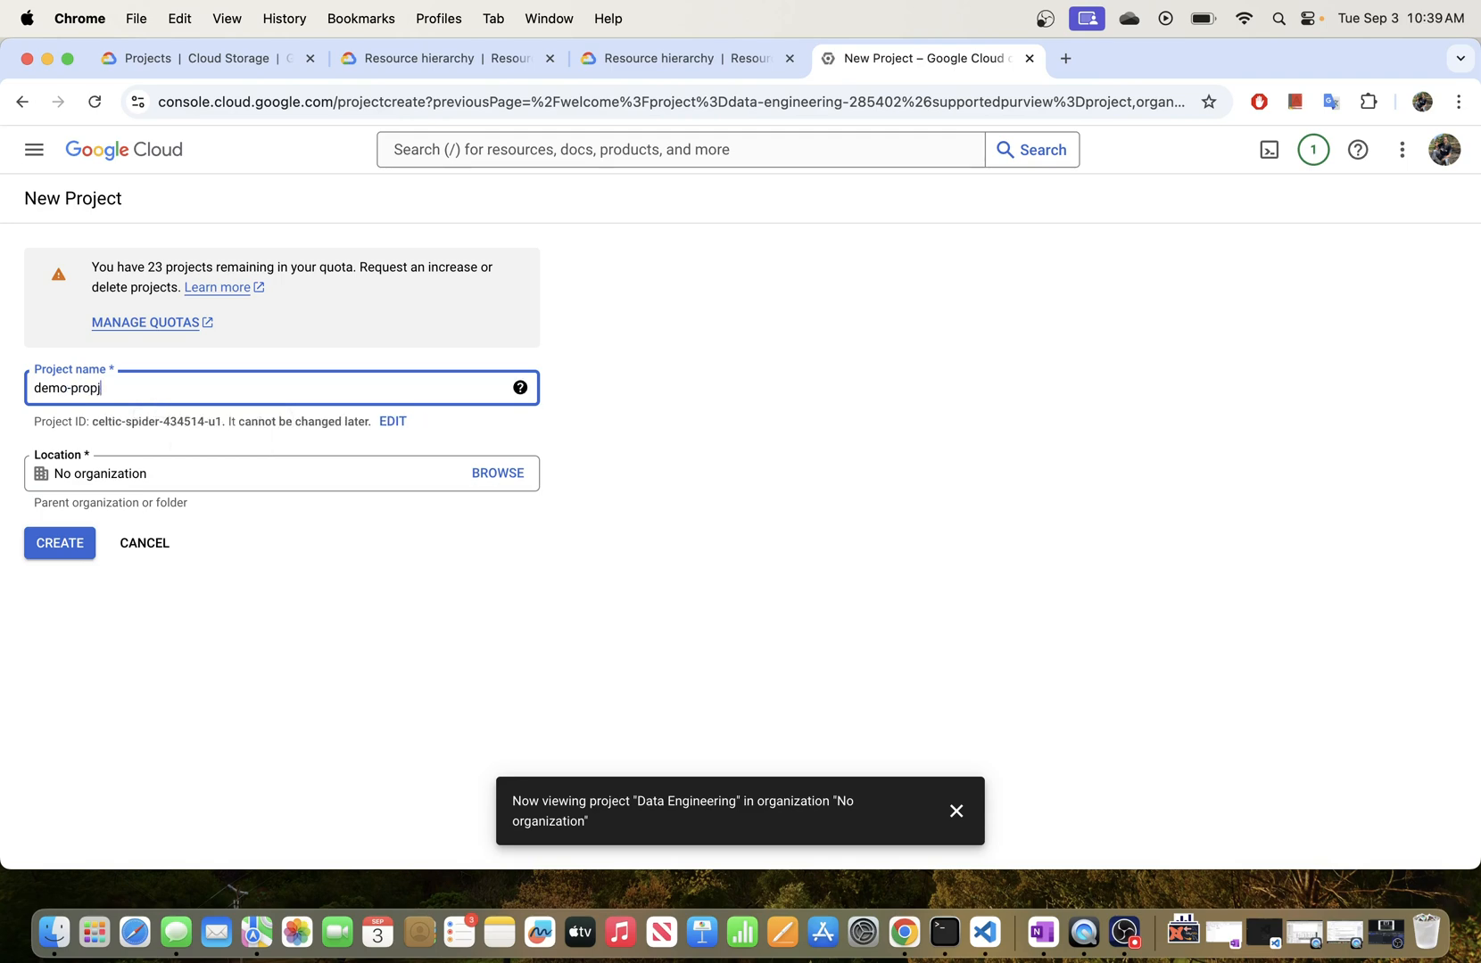
key(BackSpace)
text(je)
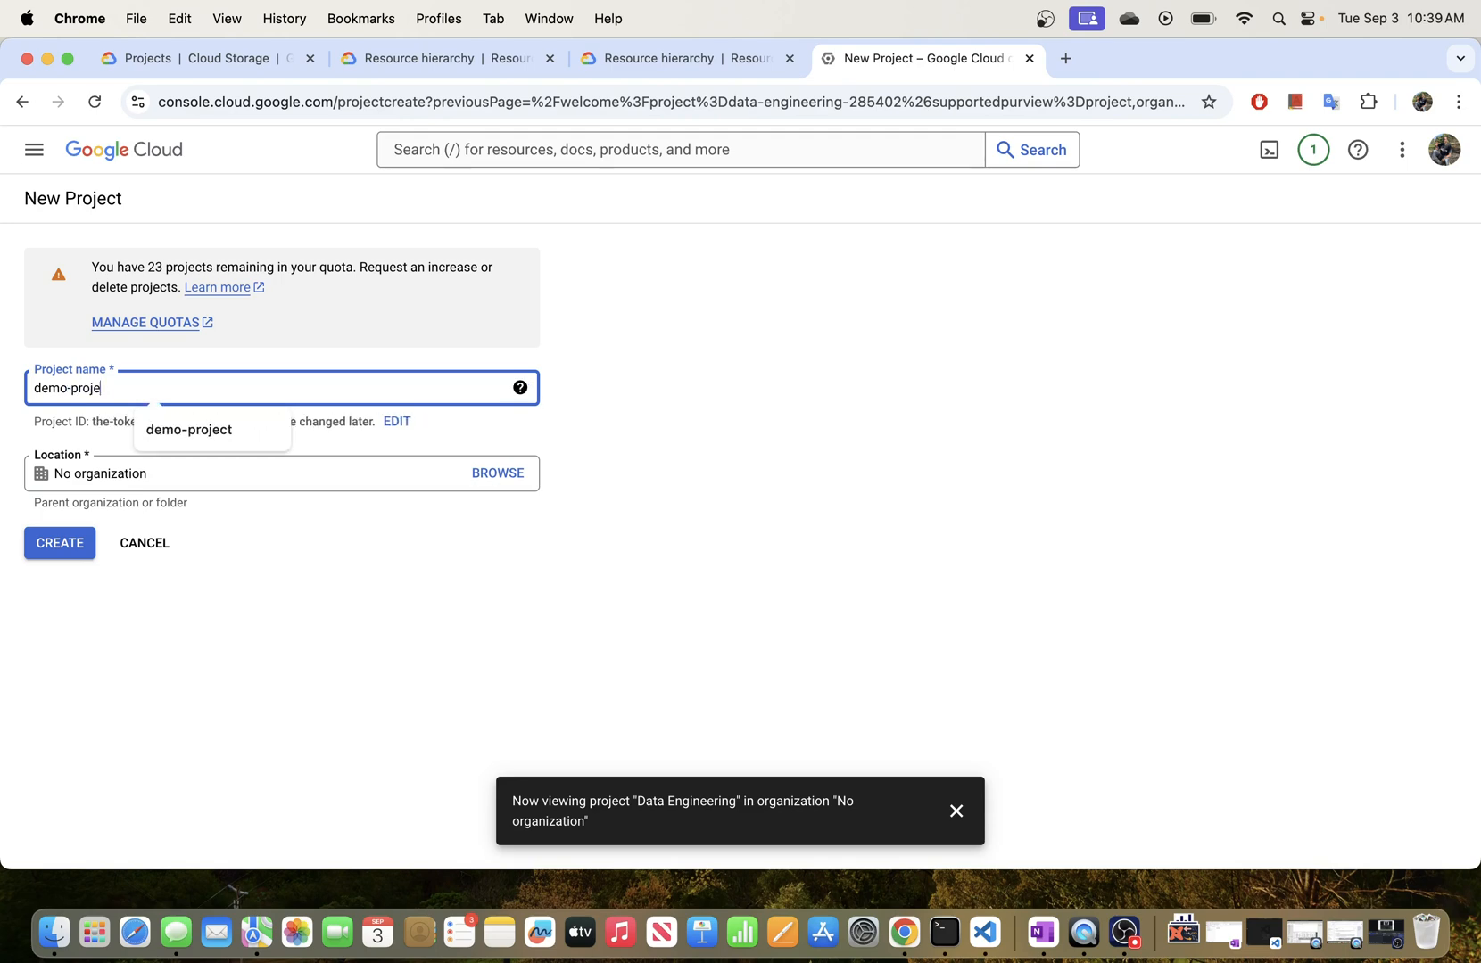
text(ct)
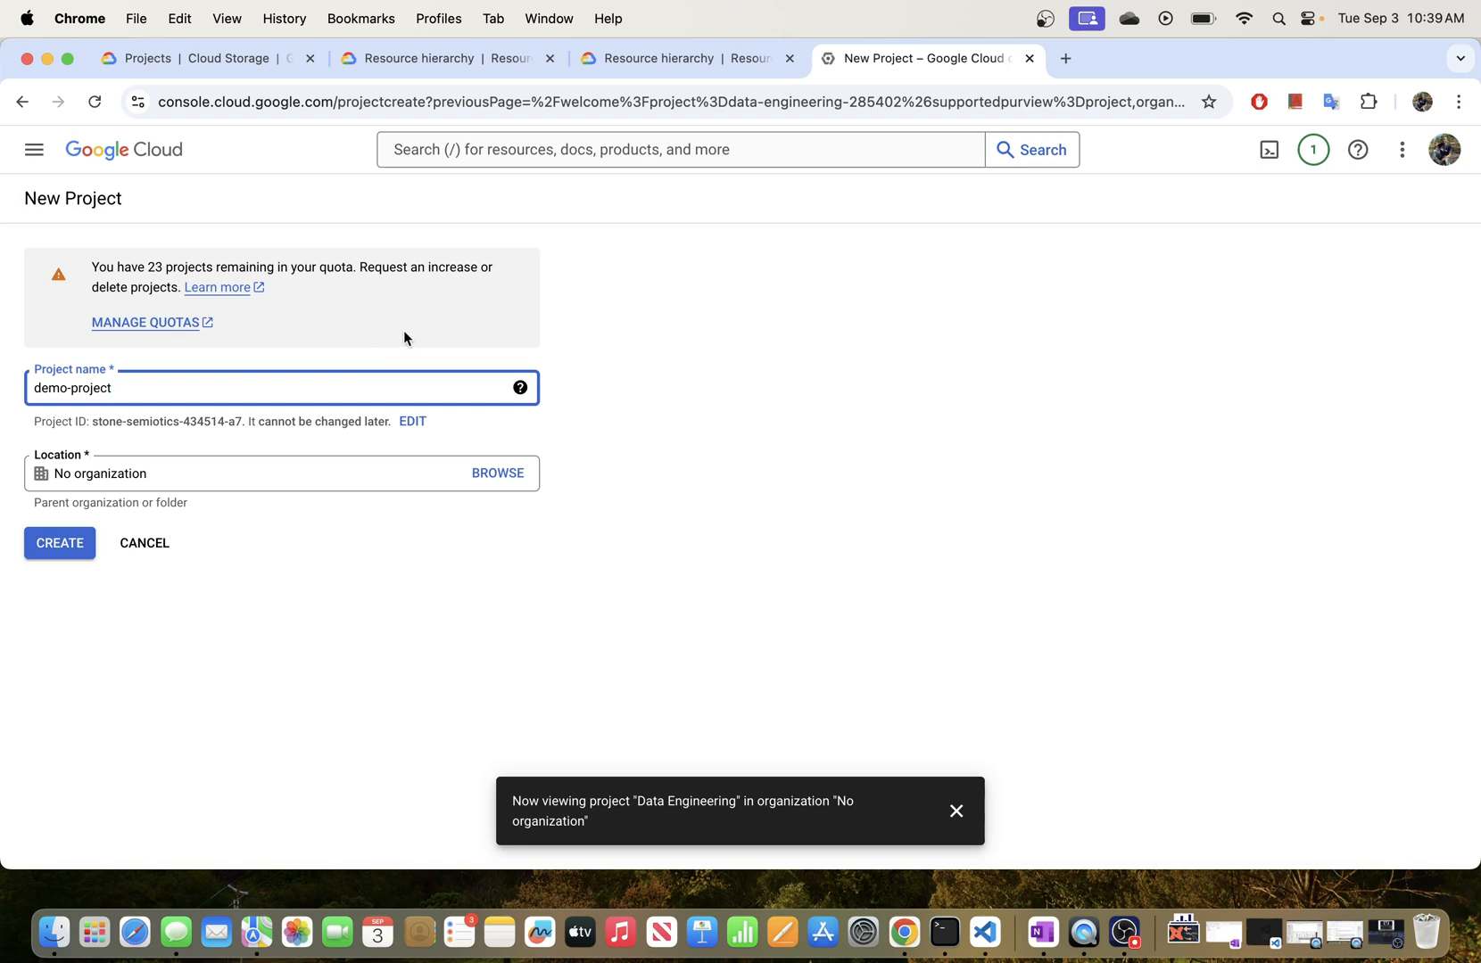
click(636, 348)
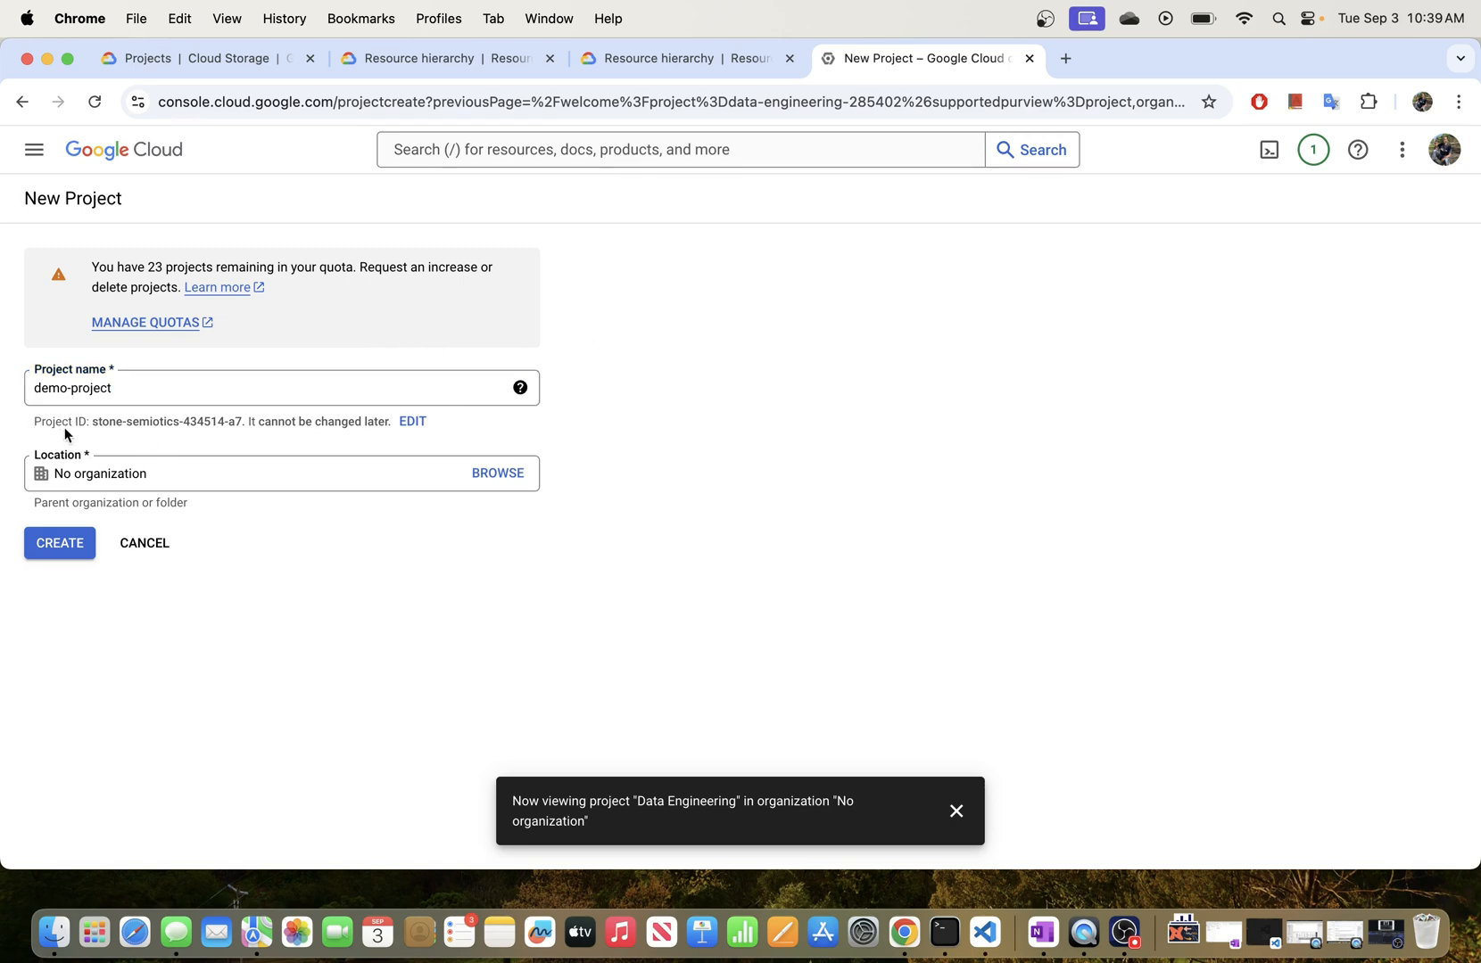
- Inspect the automatically generated project ID below the name of the new project
click(124, 389)
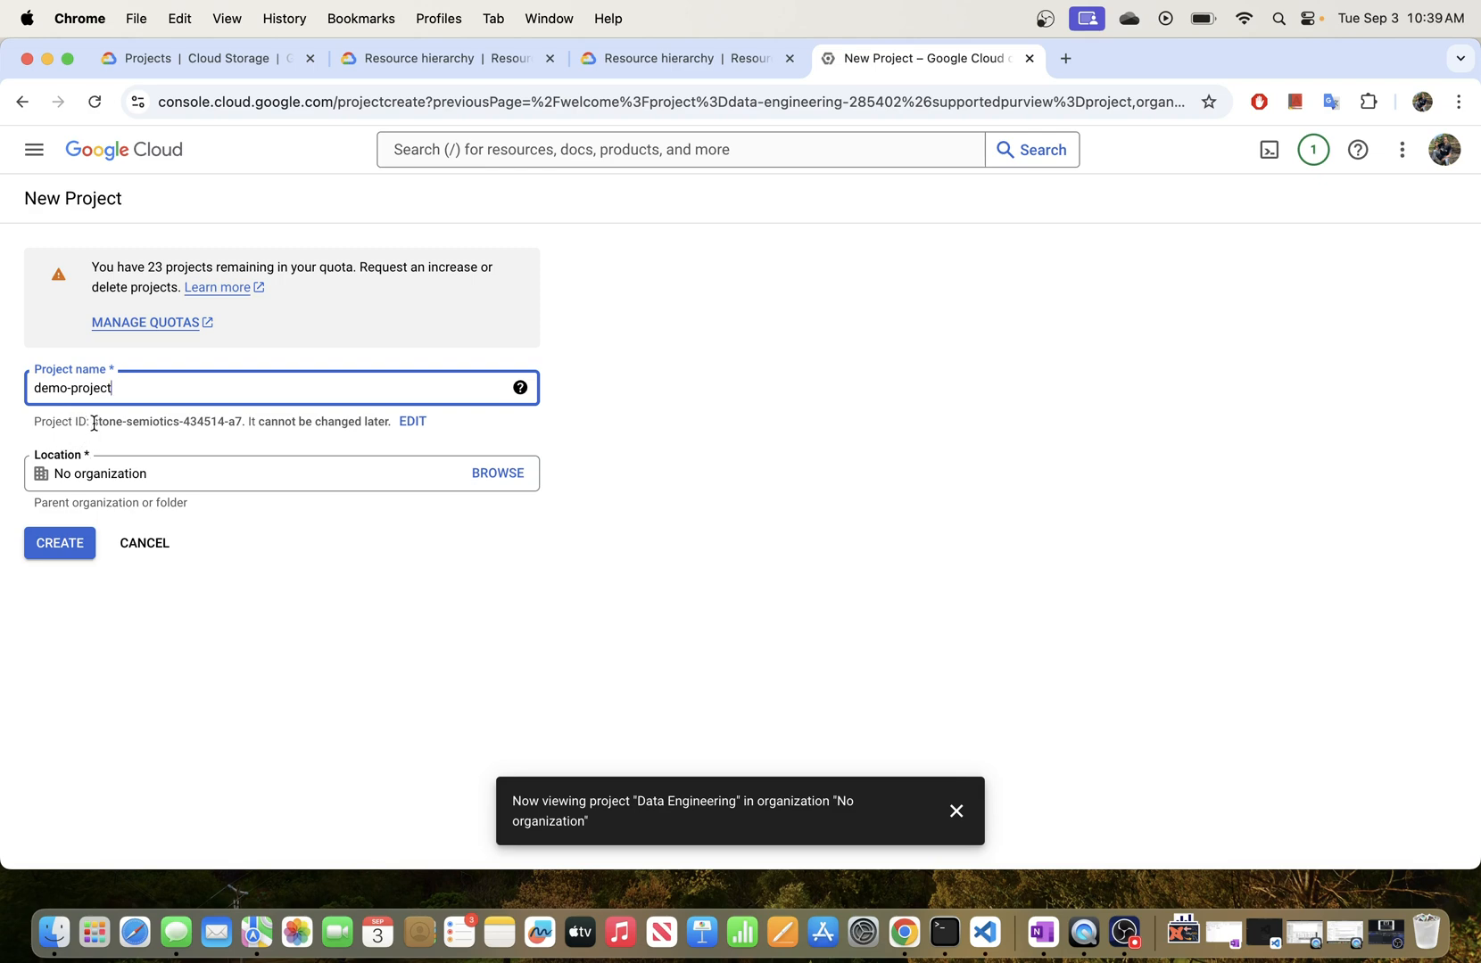
drag(93, 423, 230, 427)
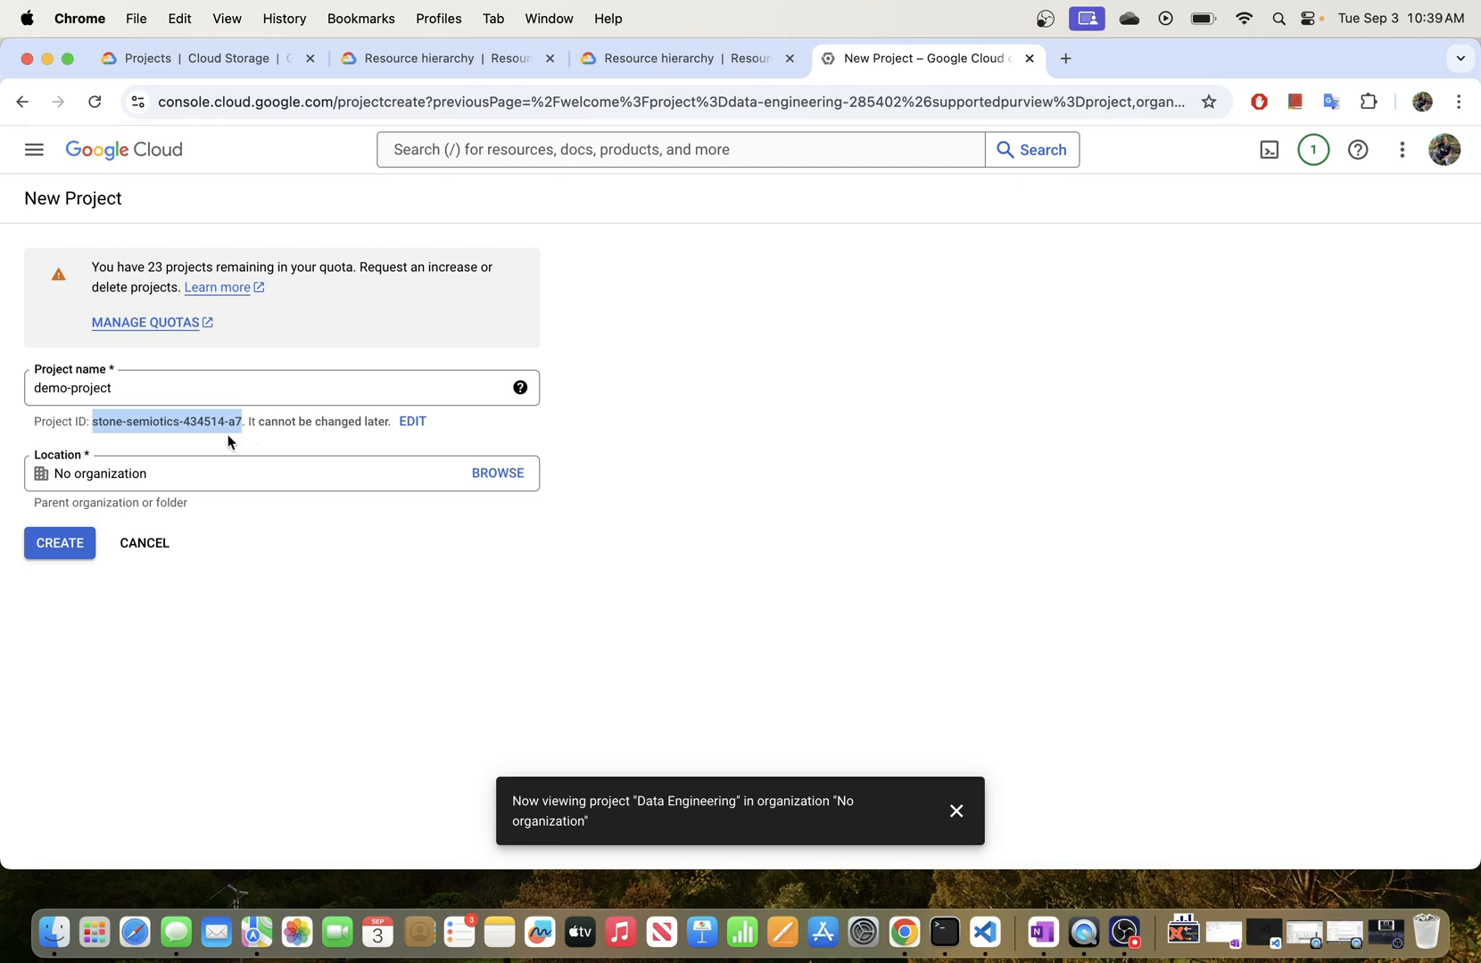
click(121, 423)
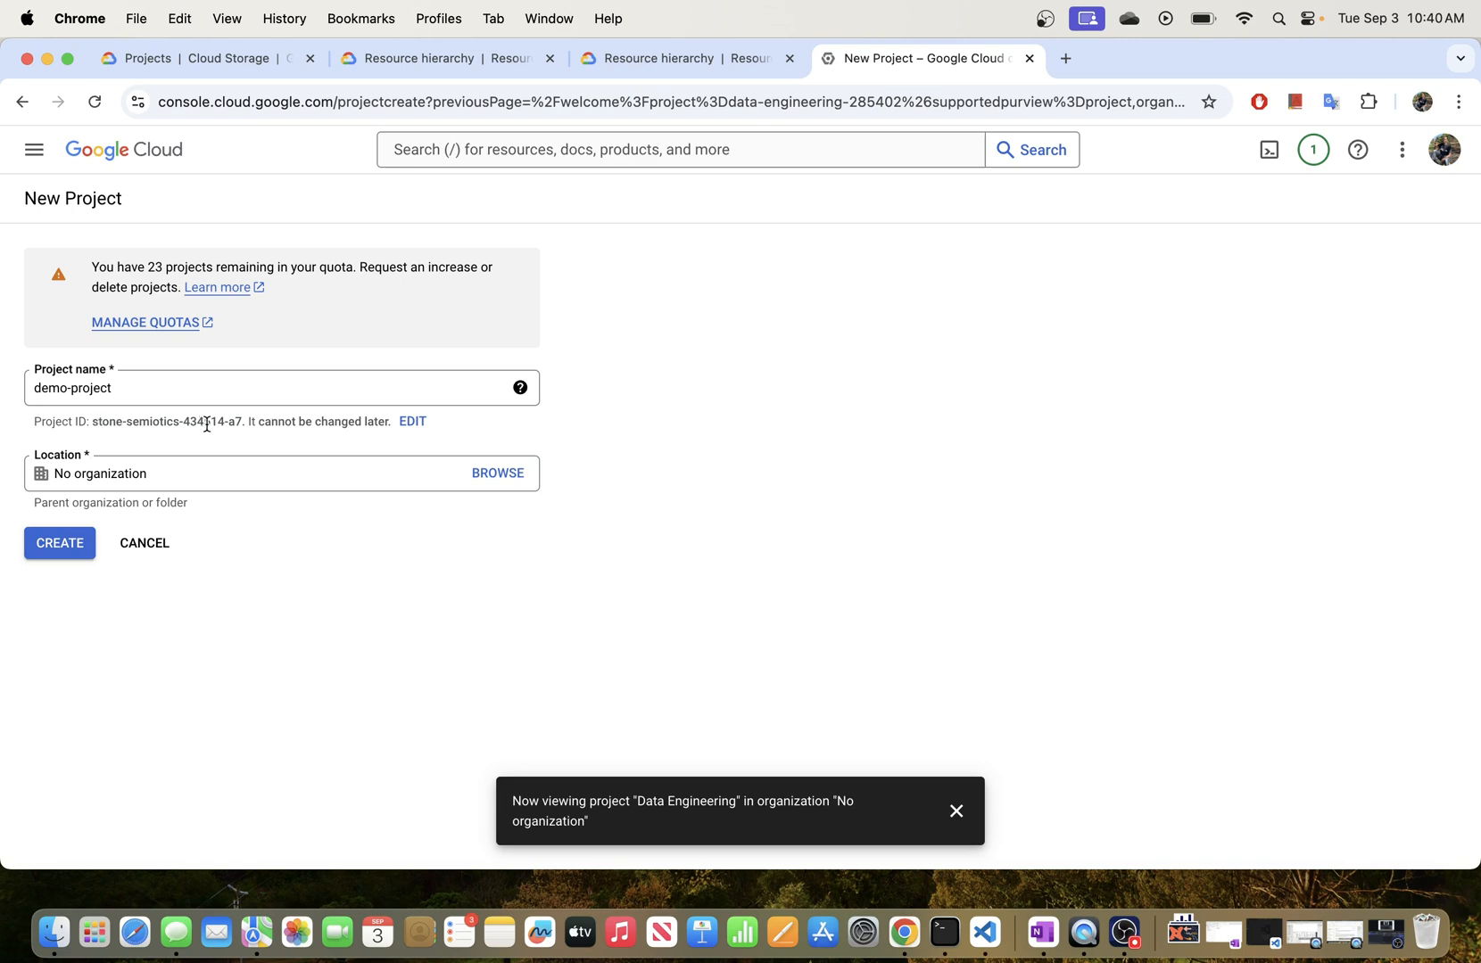
drag(243, 422, 90, 421)
click(147, 390)
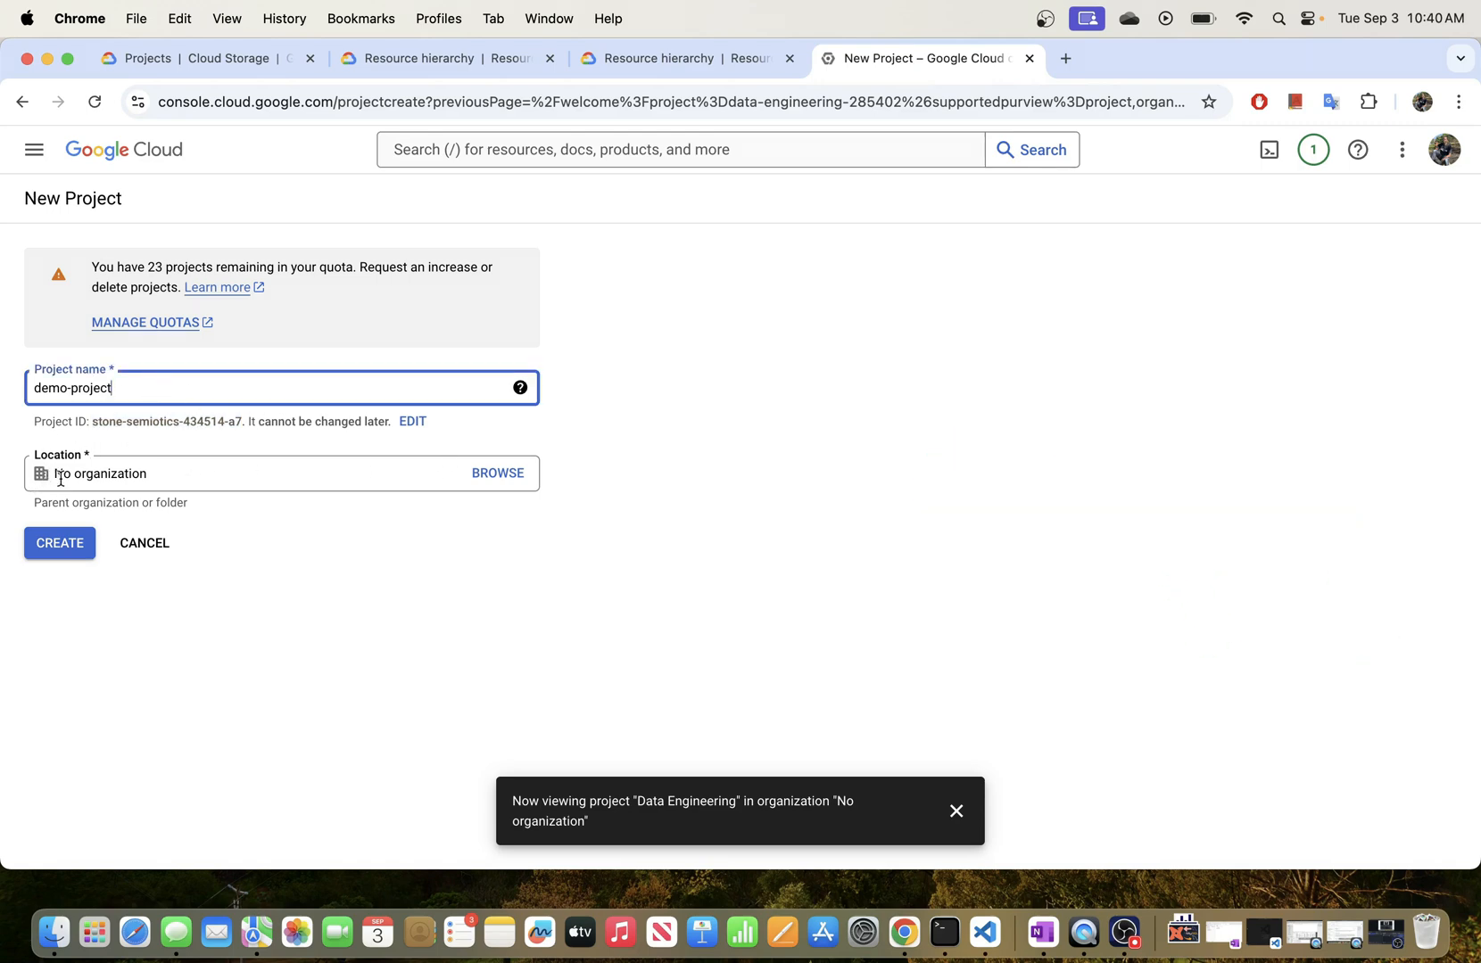
- Check which parent organizations or folders are available as the new project's location, and cancel without selecting one
click(493, 476)
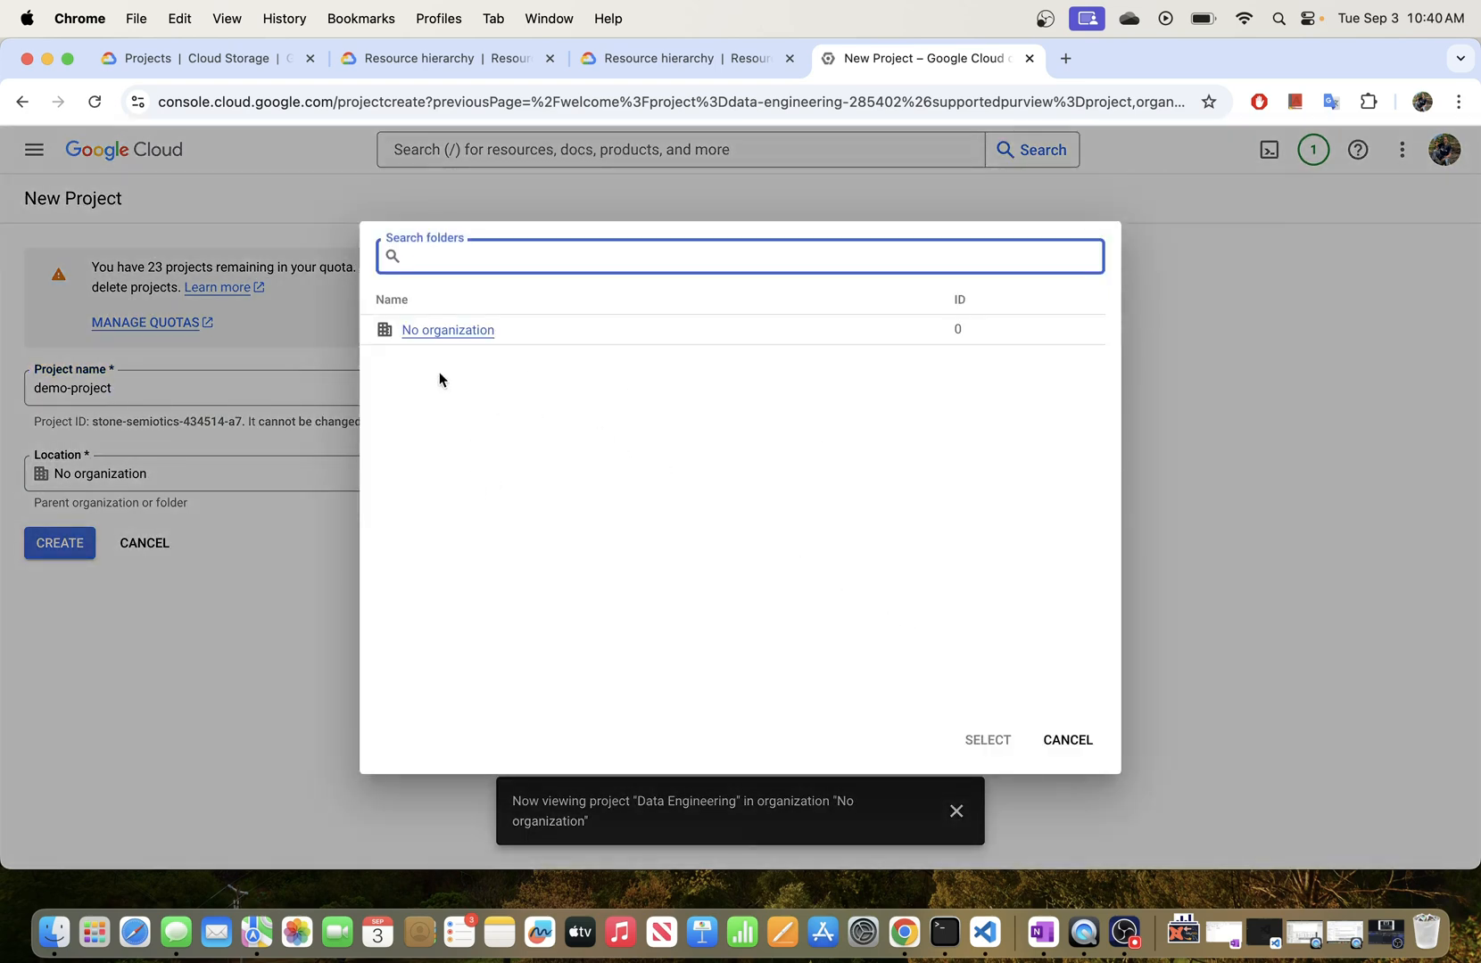
click(269, 618)
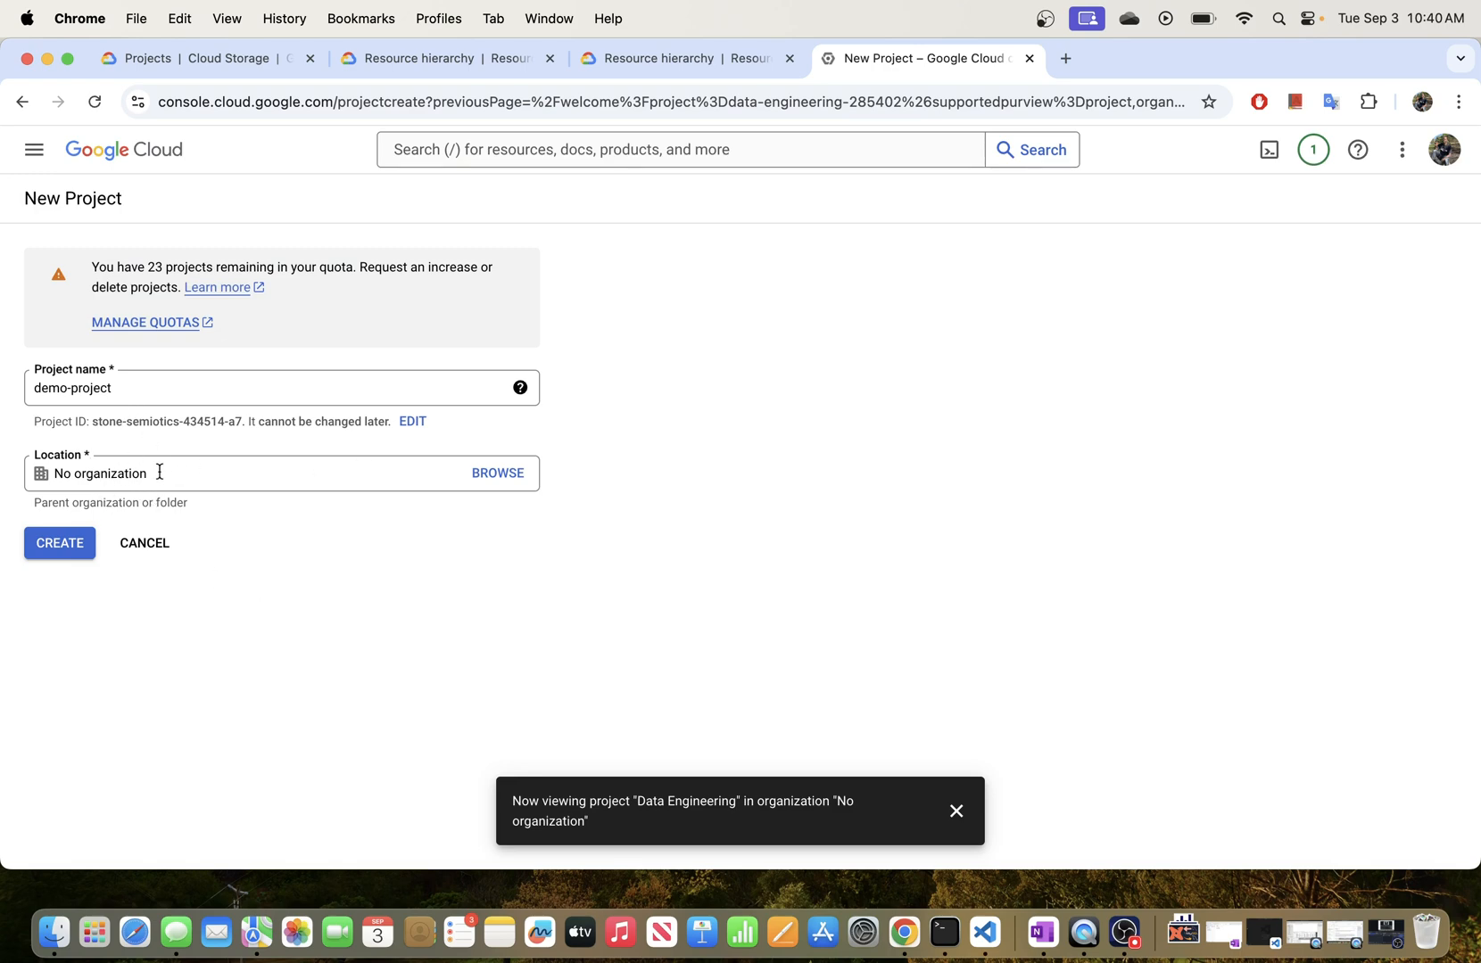
click(496, 474)
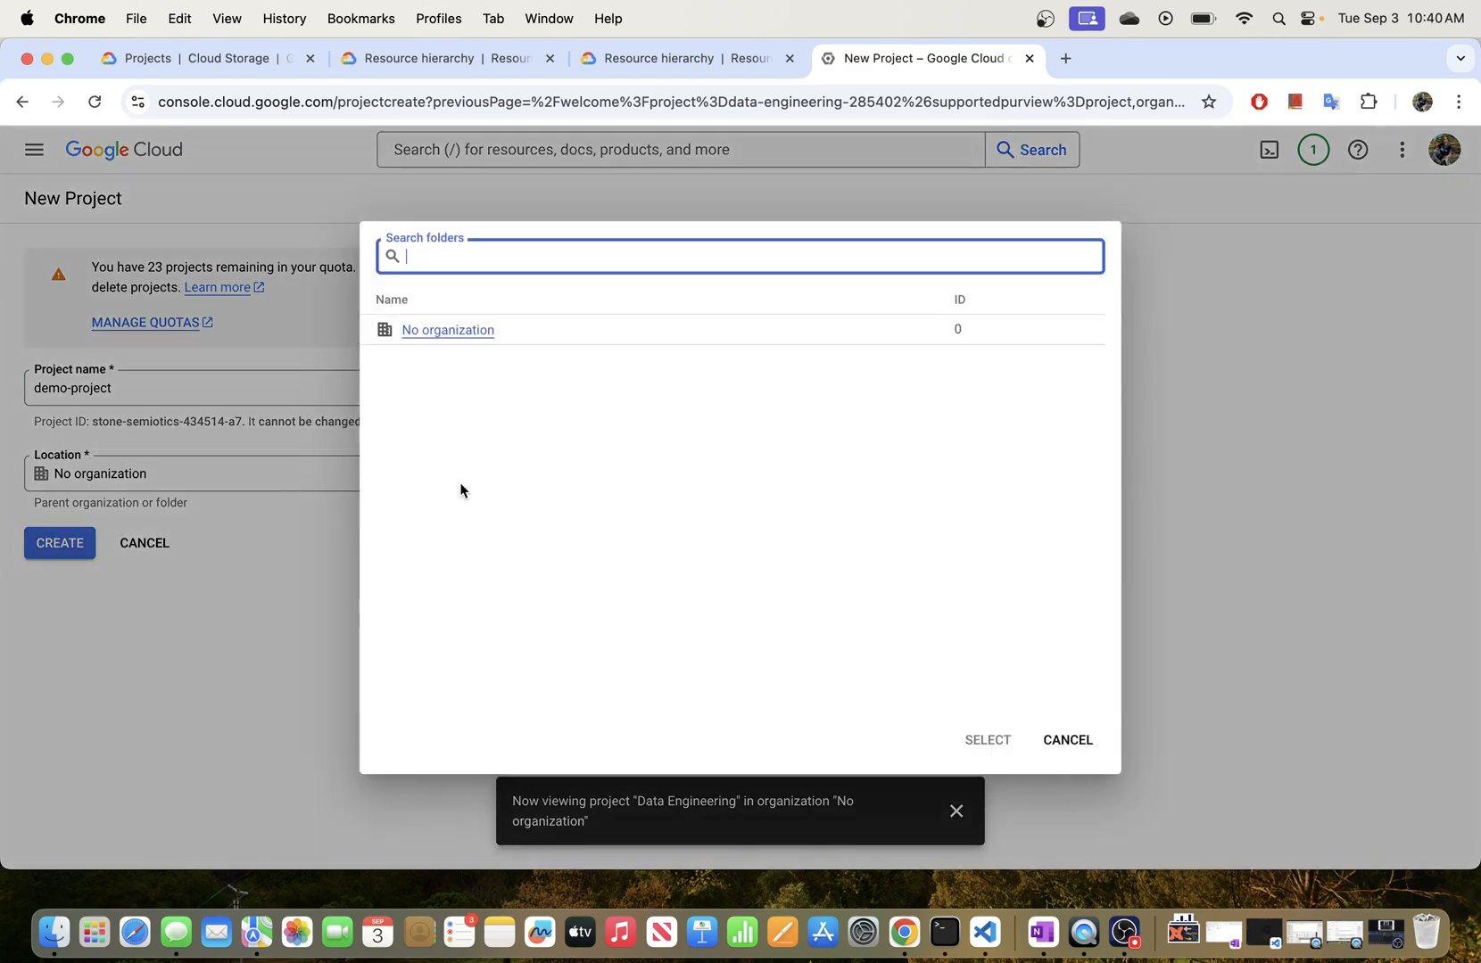
click(1068, 741)
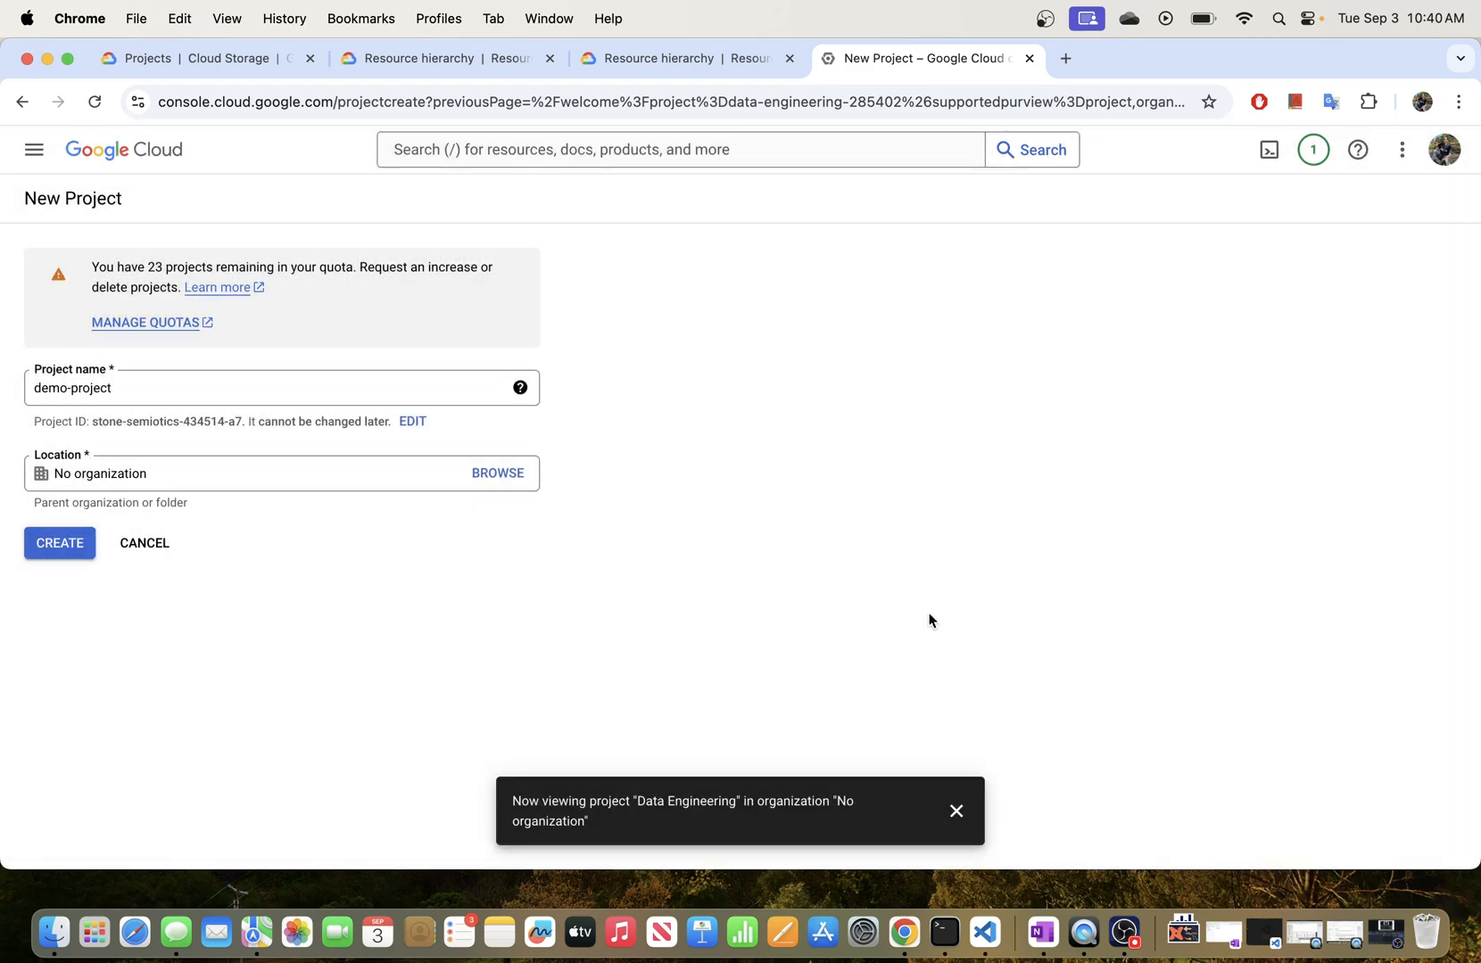
- Create the new project demo-project without an organization and check its creation progress in the notifications
click(124, 389)
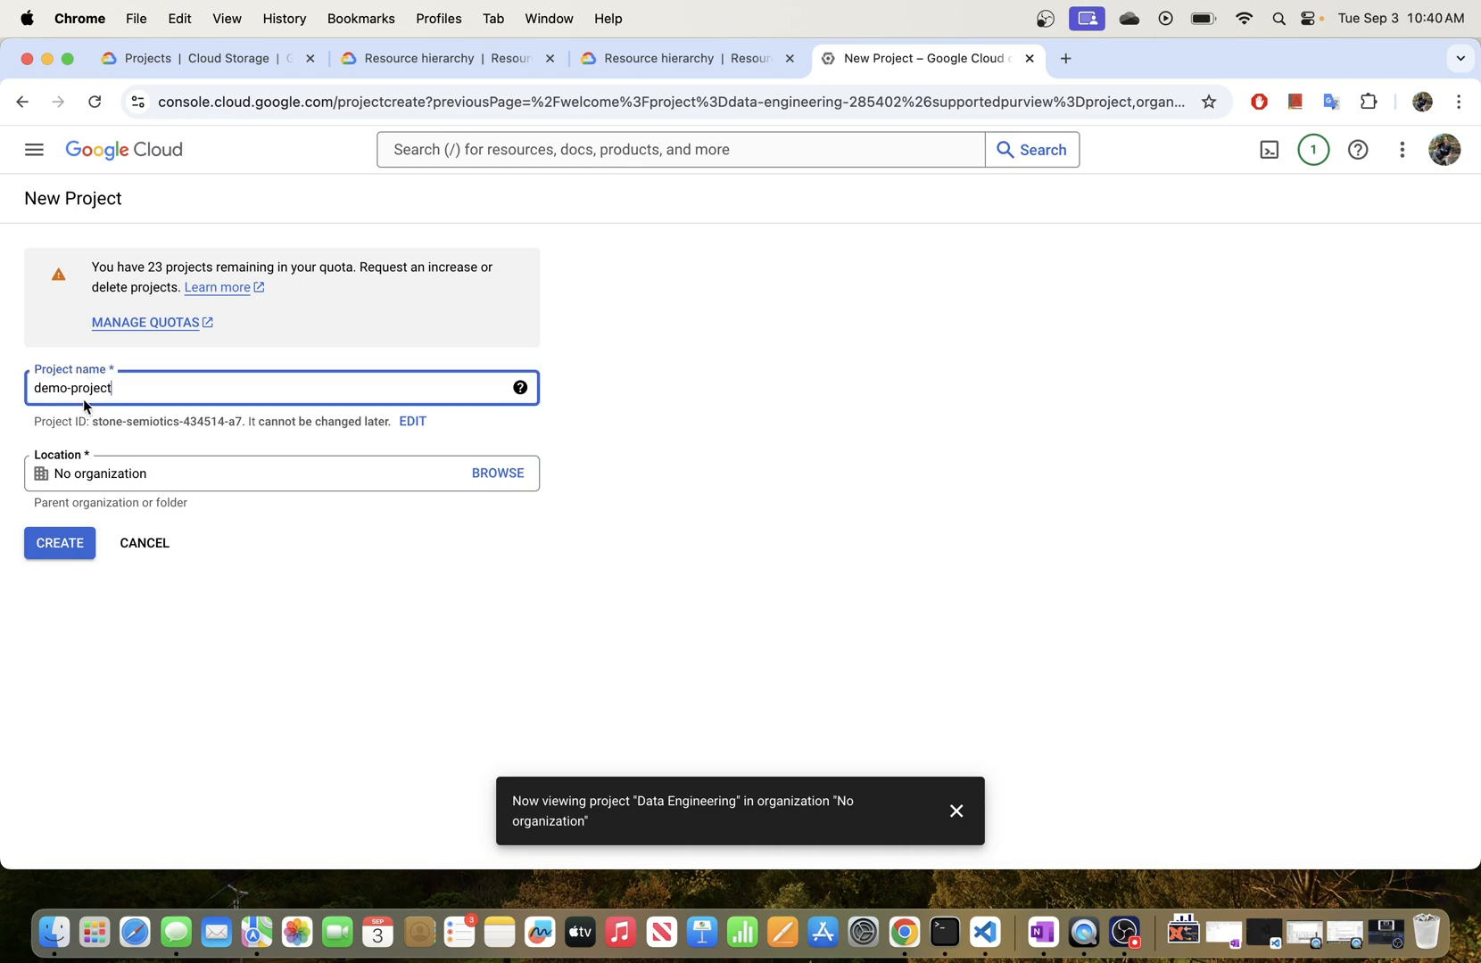
click(59, 546)
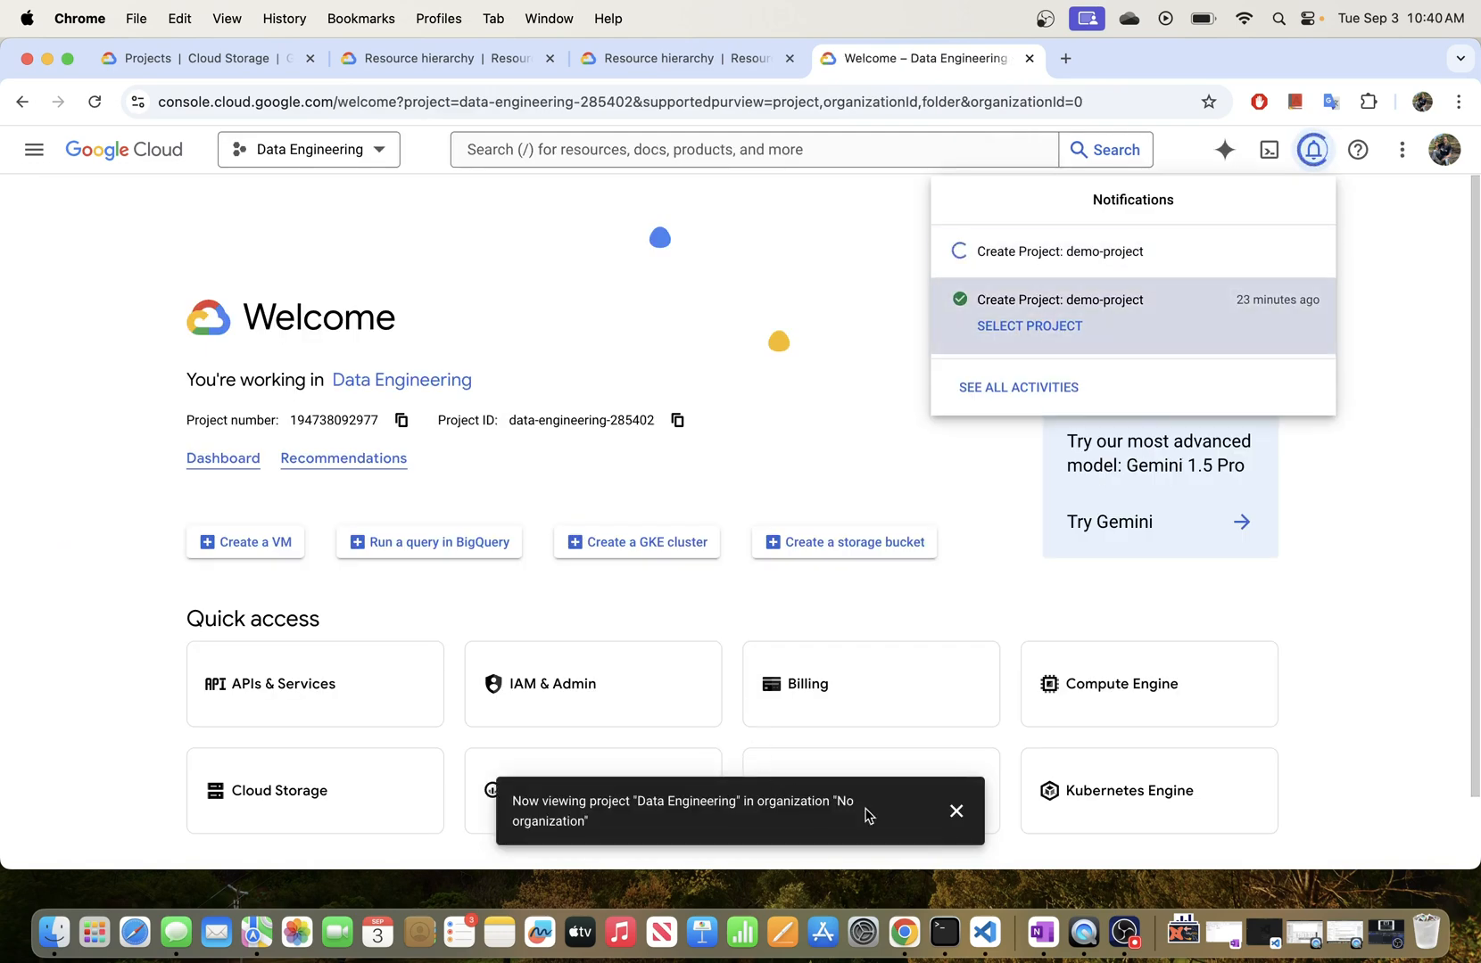
click(955, 811)
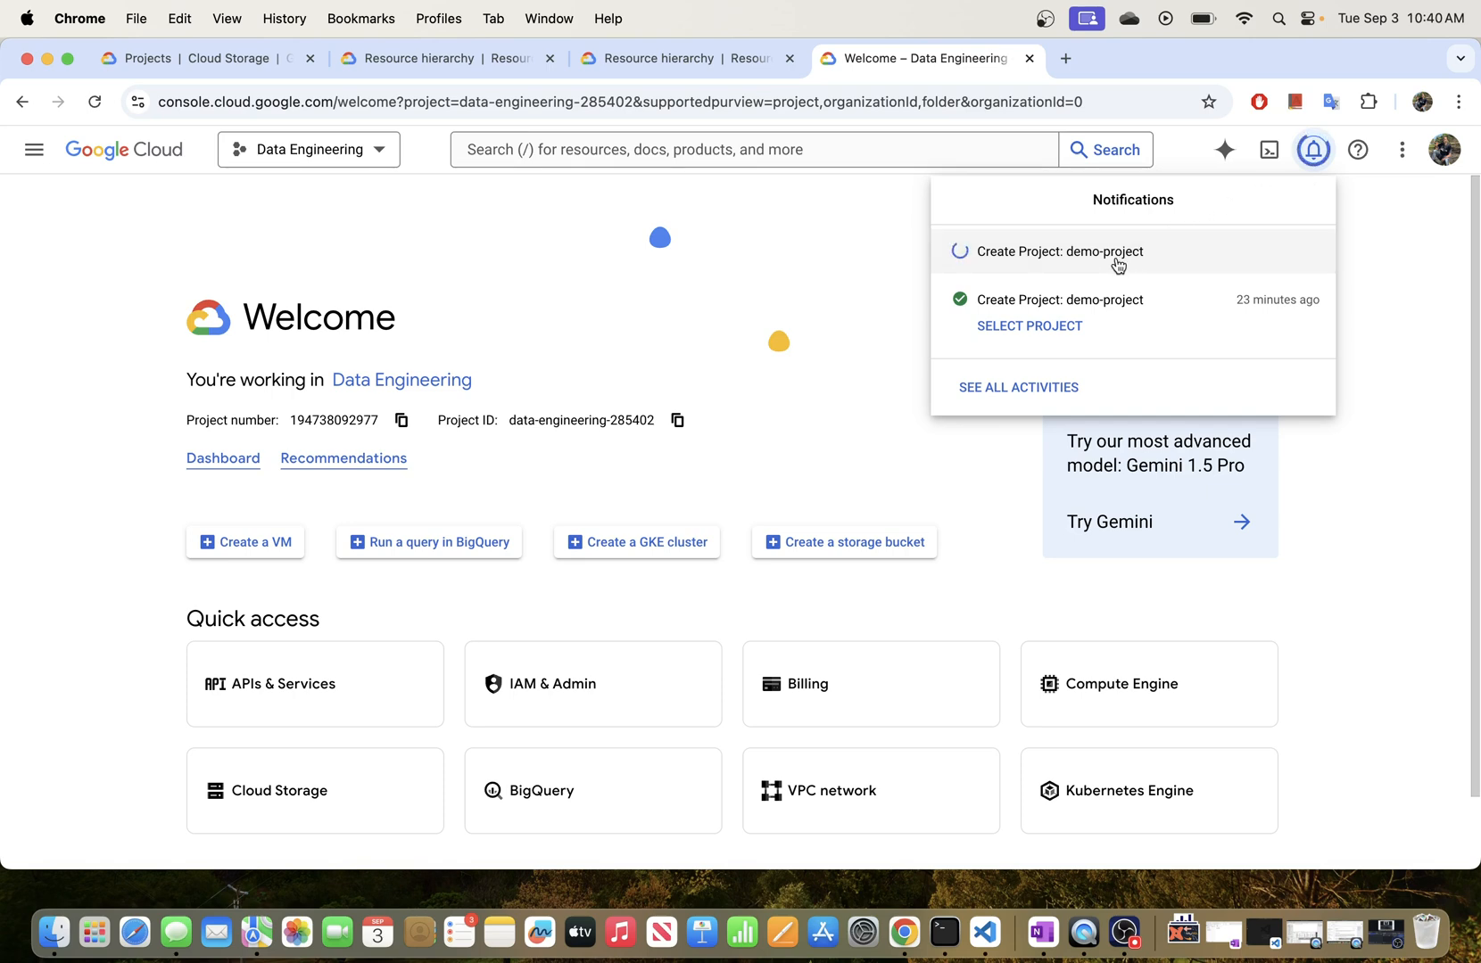
click(1315, 151)
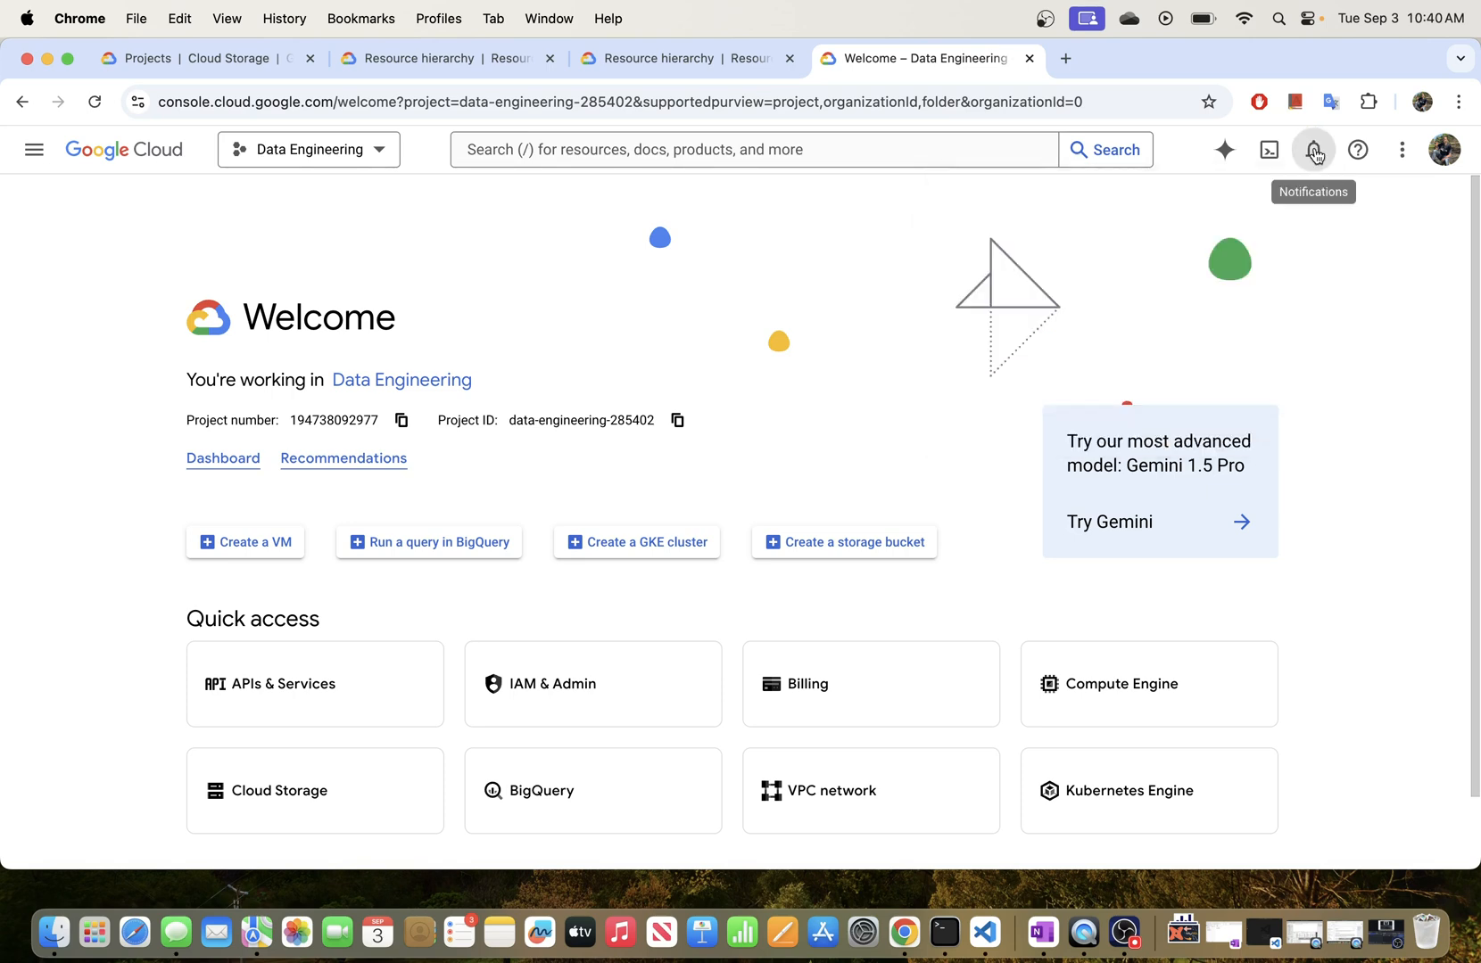
click(1315, 152)
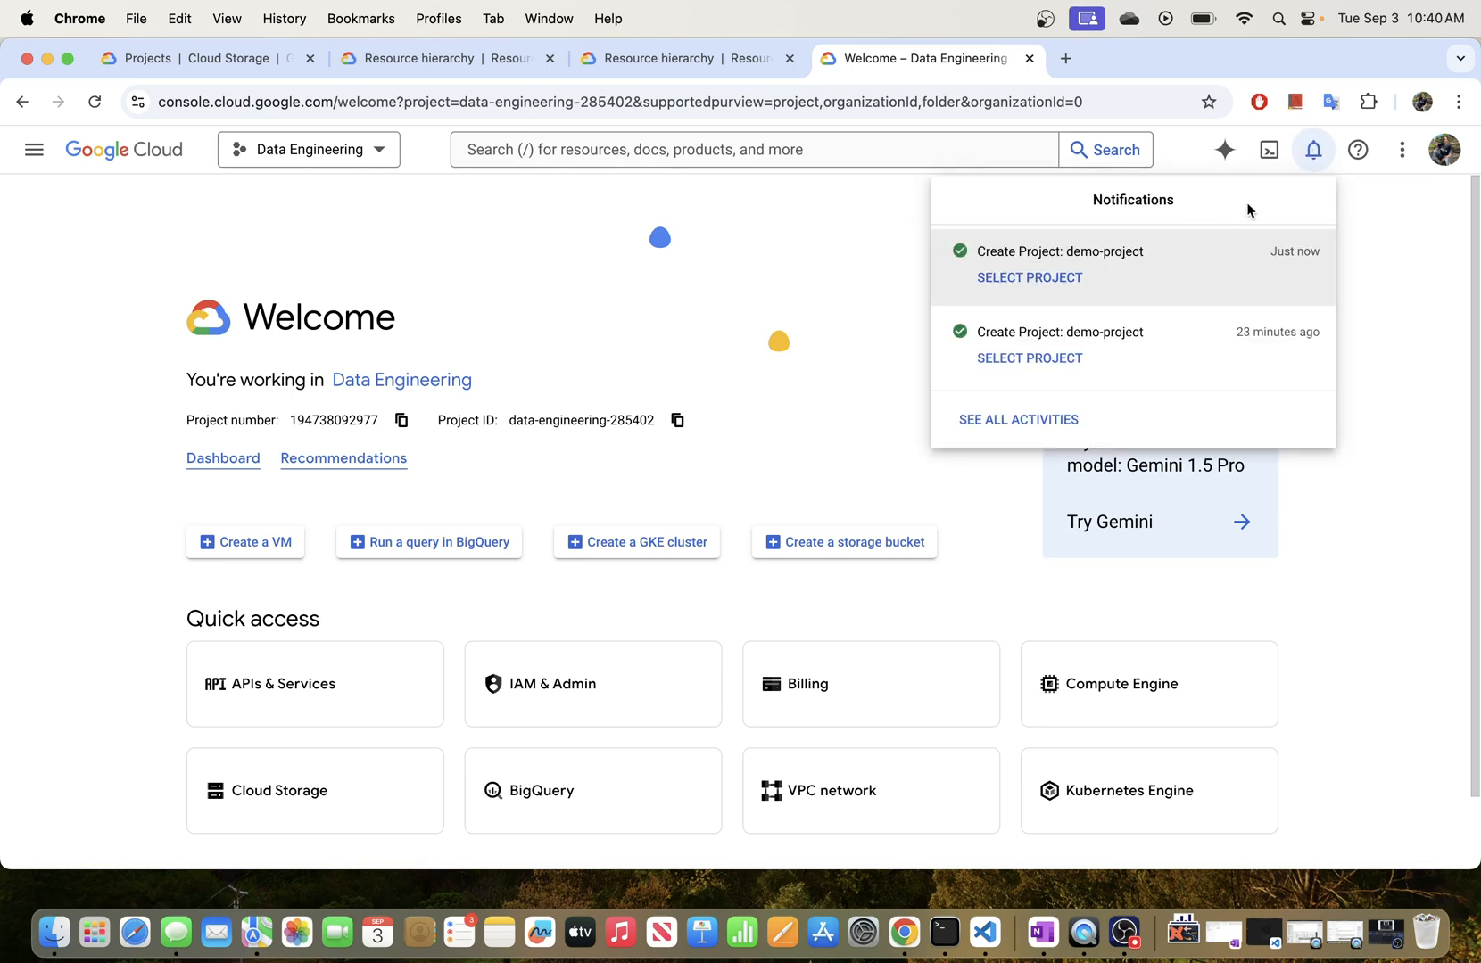
- Switch the console to the newly created demo-project from its creation notification and dismiss the messages
click(1006, 284)
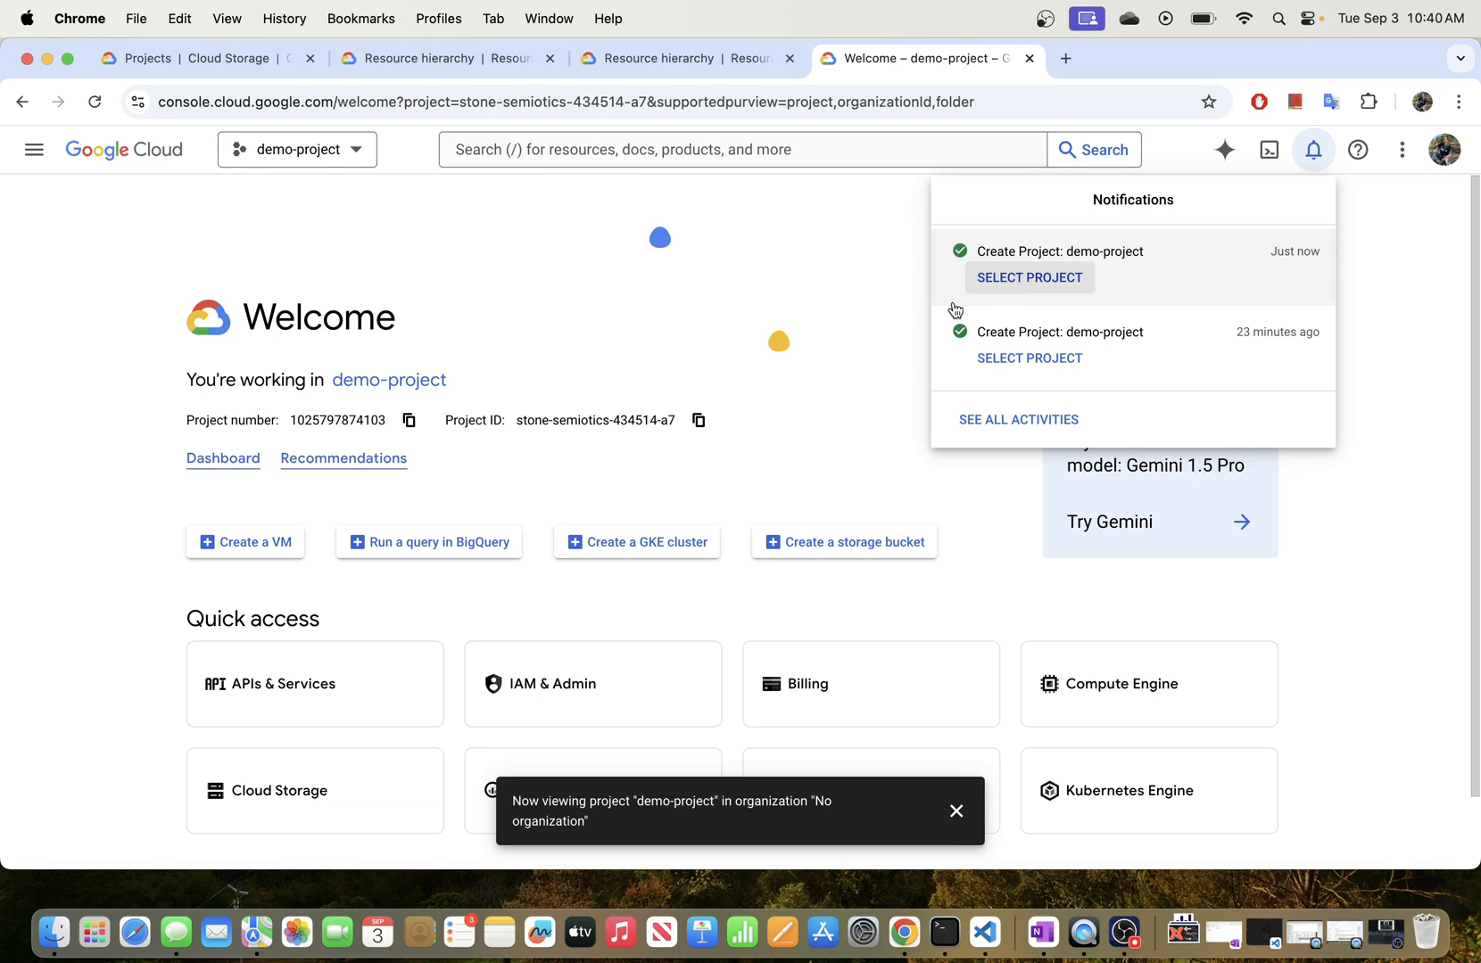
click(952, 812)
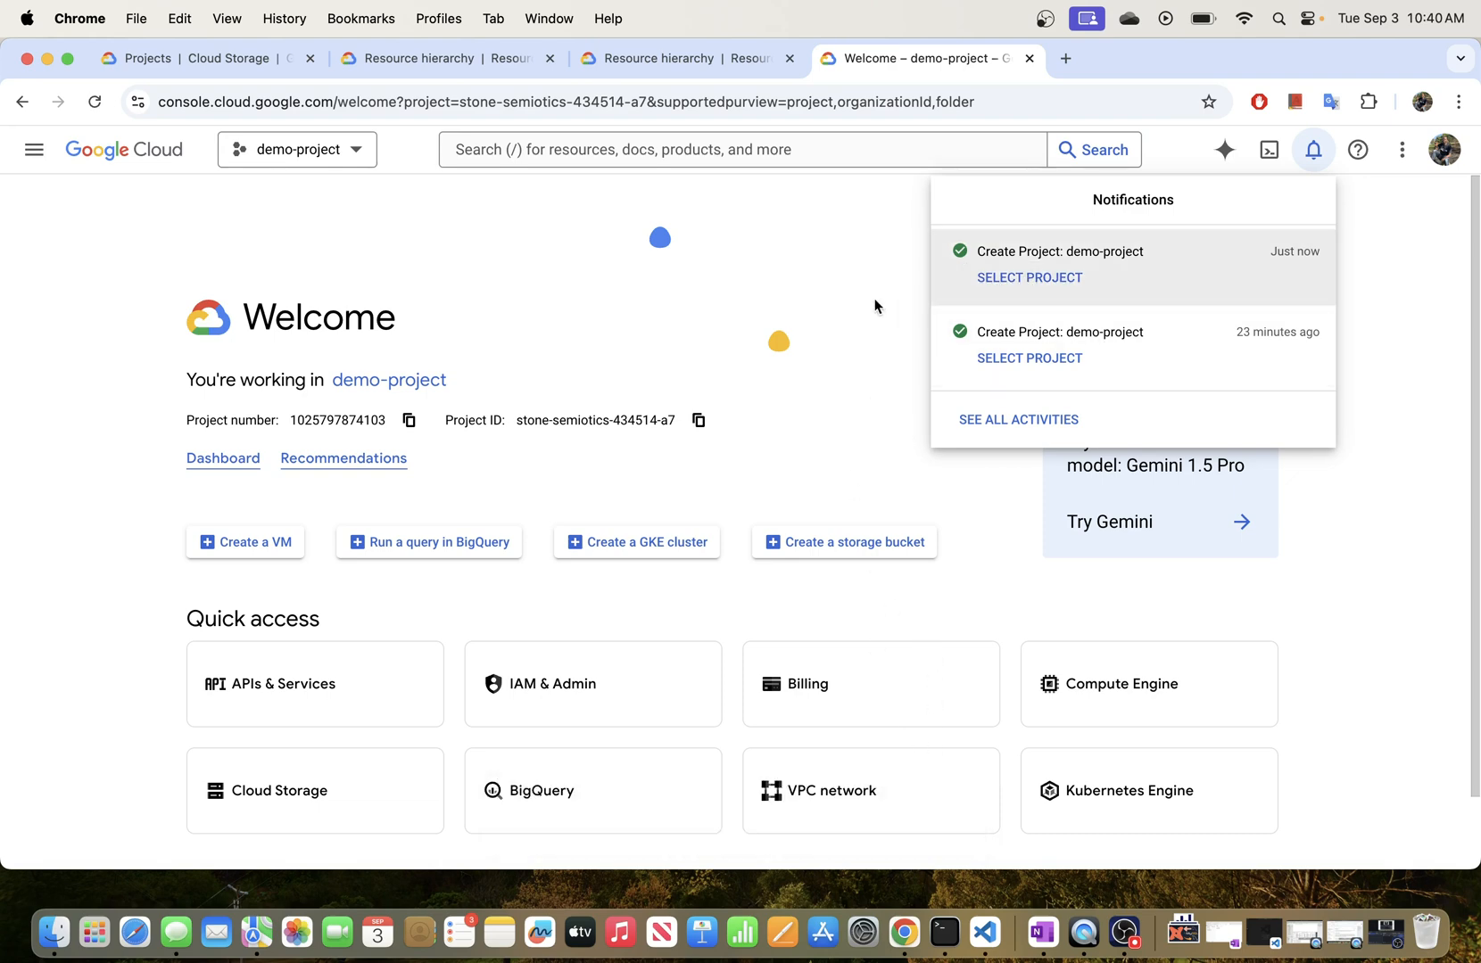
click(912, 277)
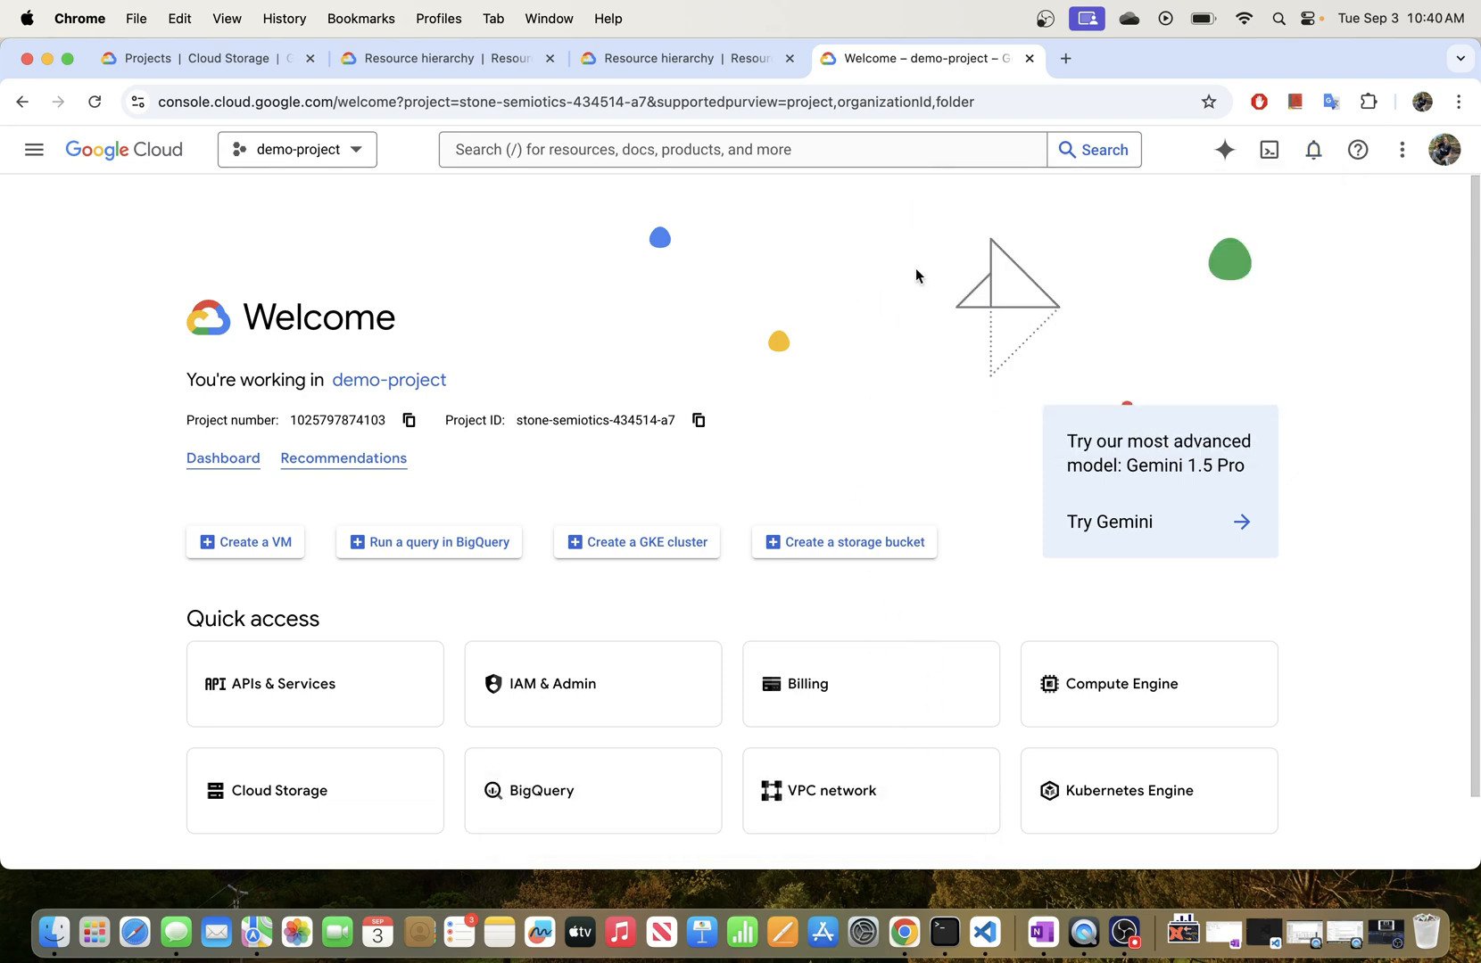
- Review the recent projects and their organization in the project selector, and leave it without changing the selection
click(350, 151)
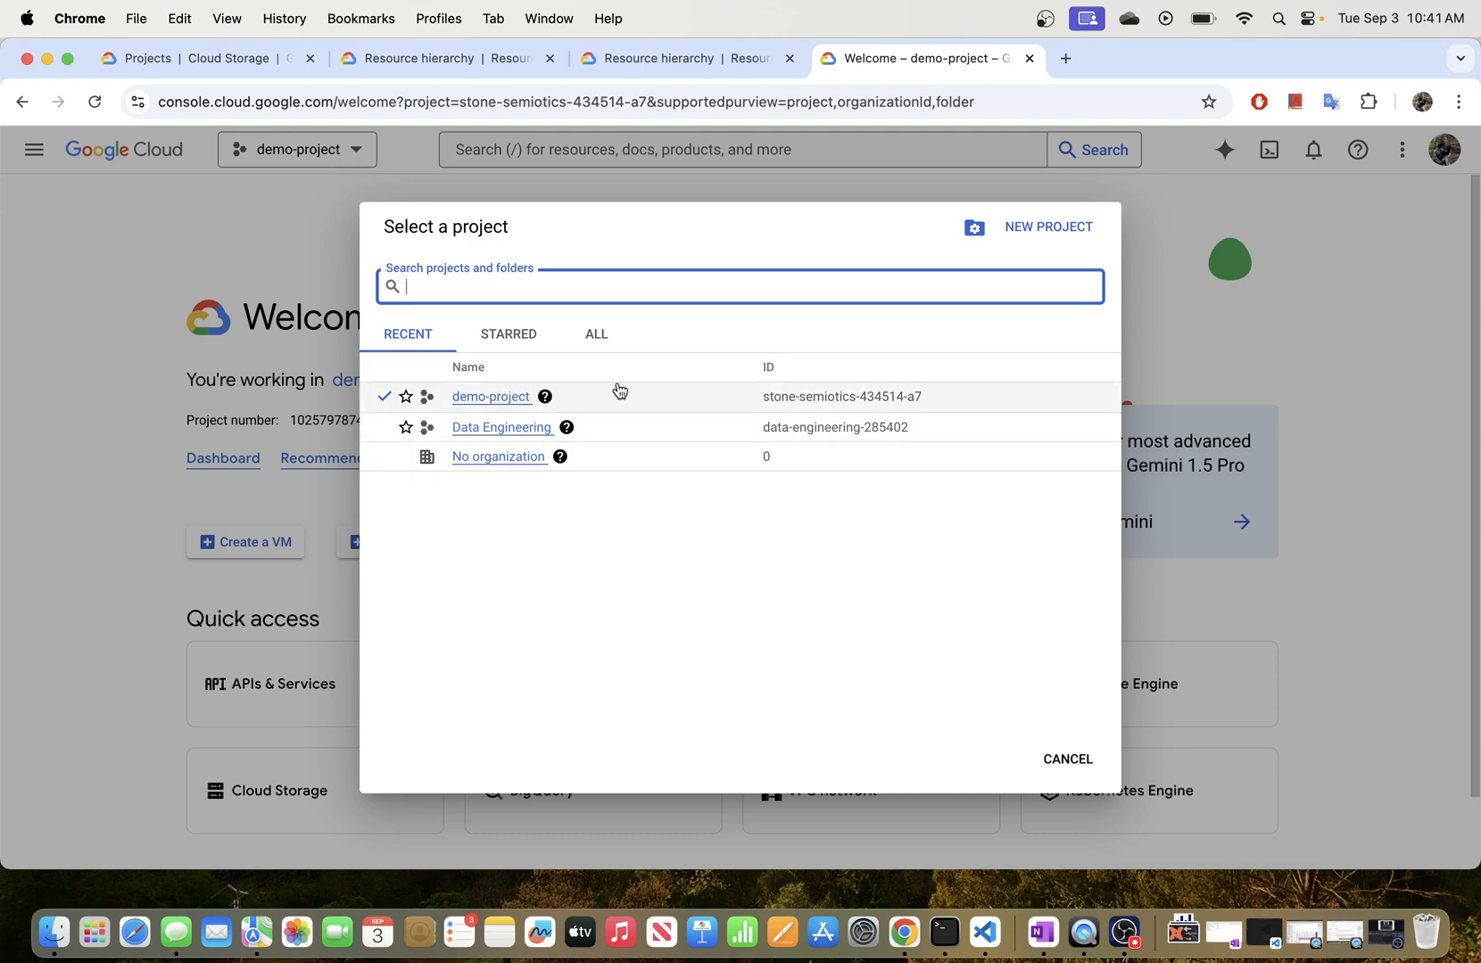
mouse_move(499, 416)
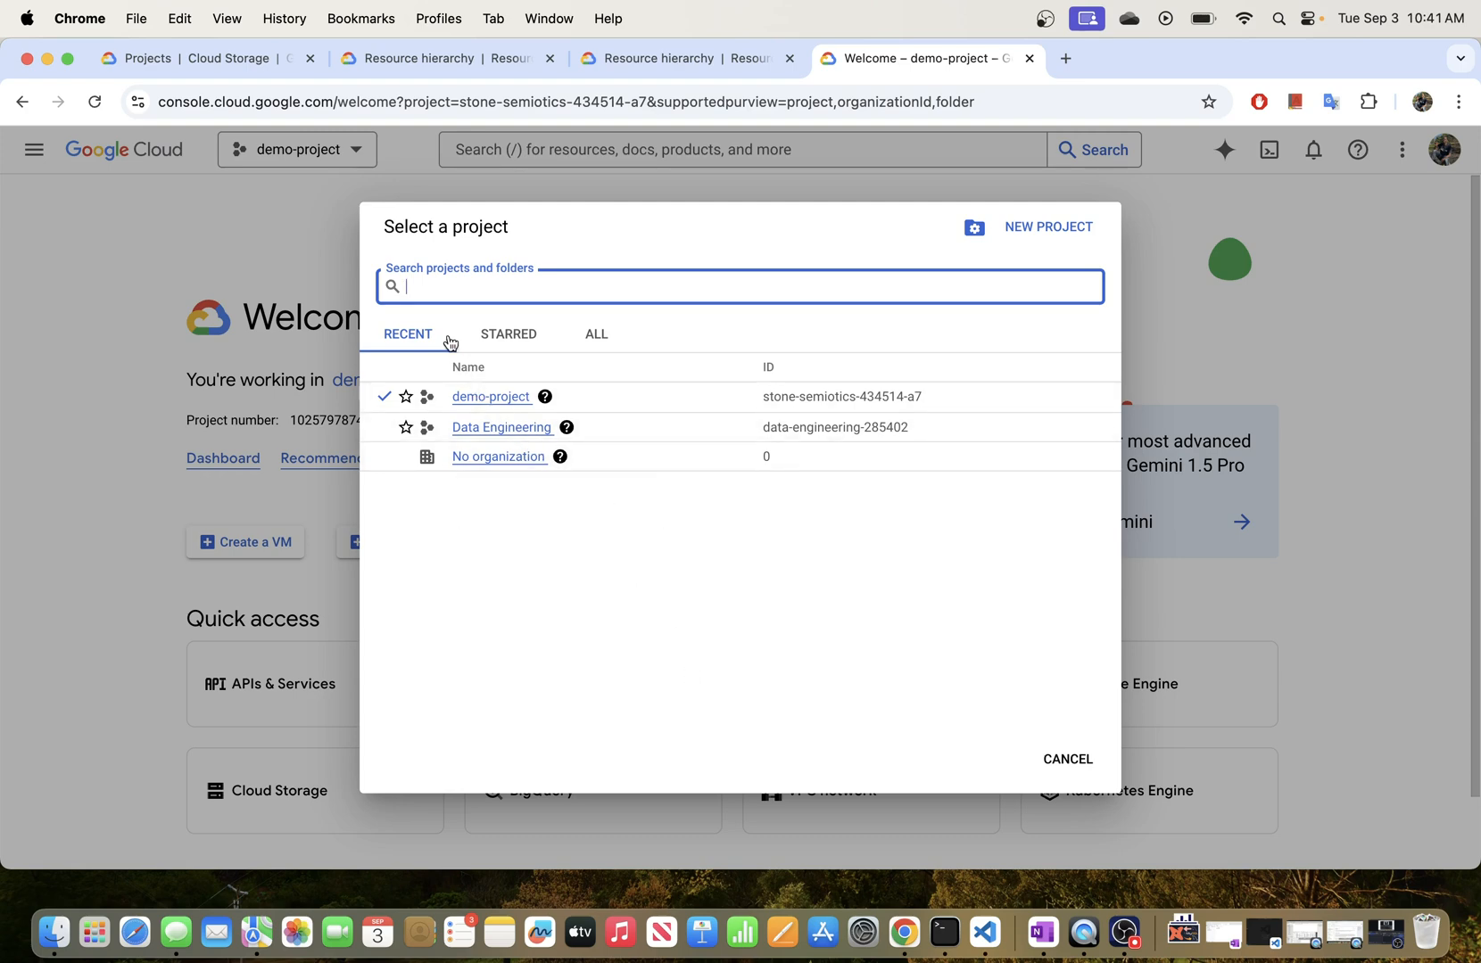
click(1068, 759)
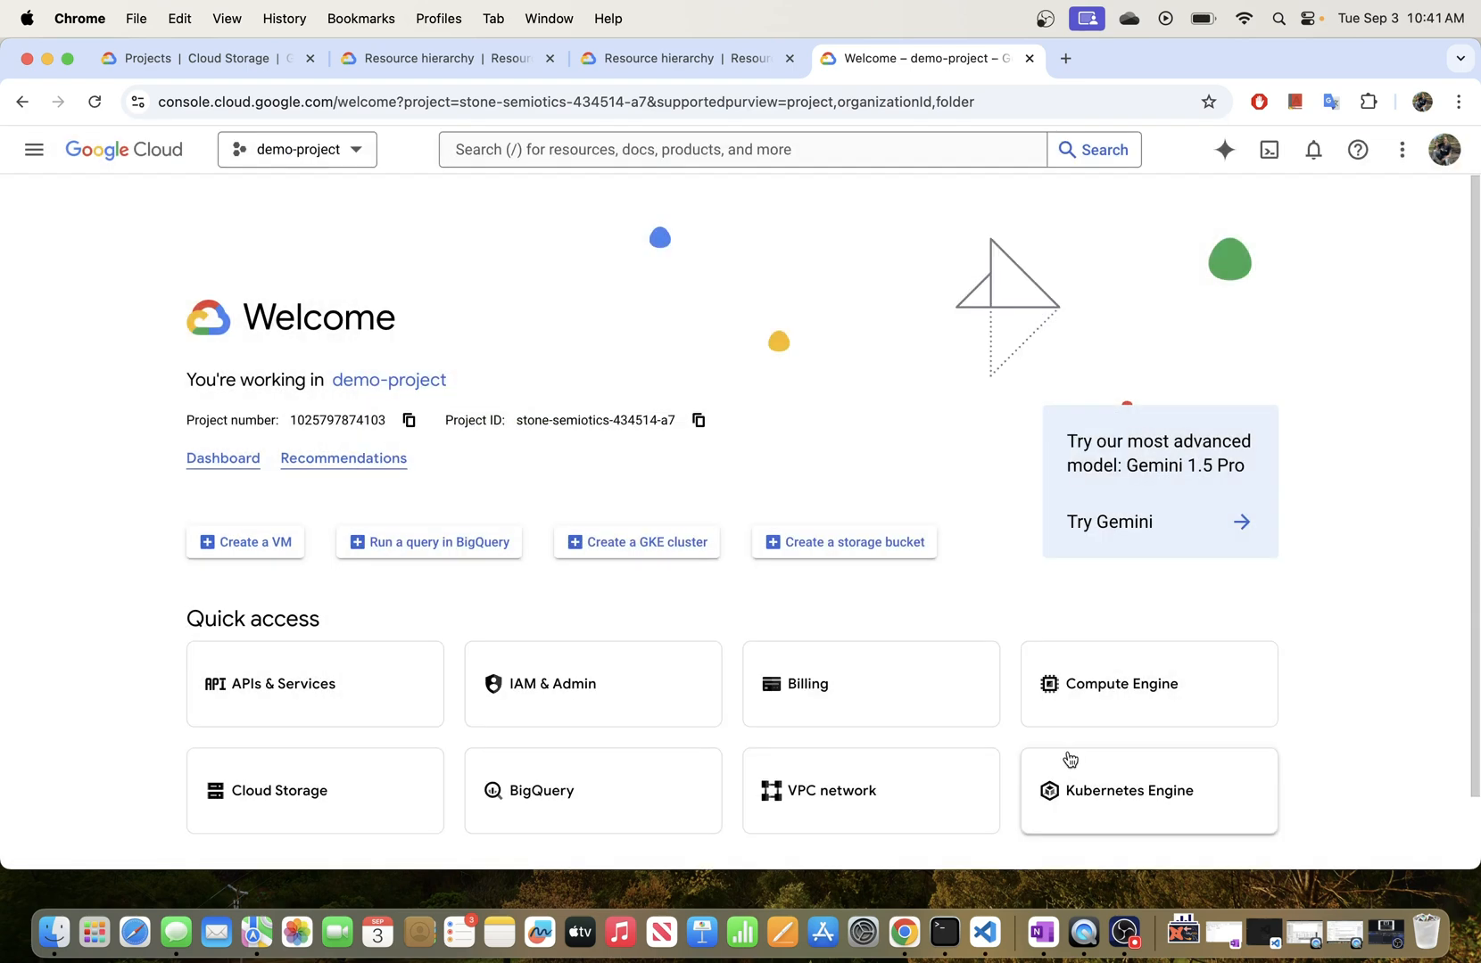
- Open the account management page of the sandbox_billing_account billing account, keeping the account open
click(36, 163)
mouse_move(86, 512)
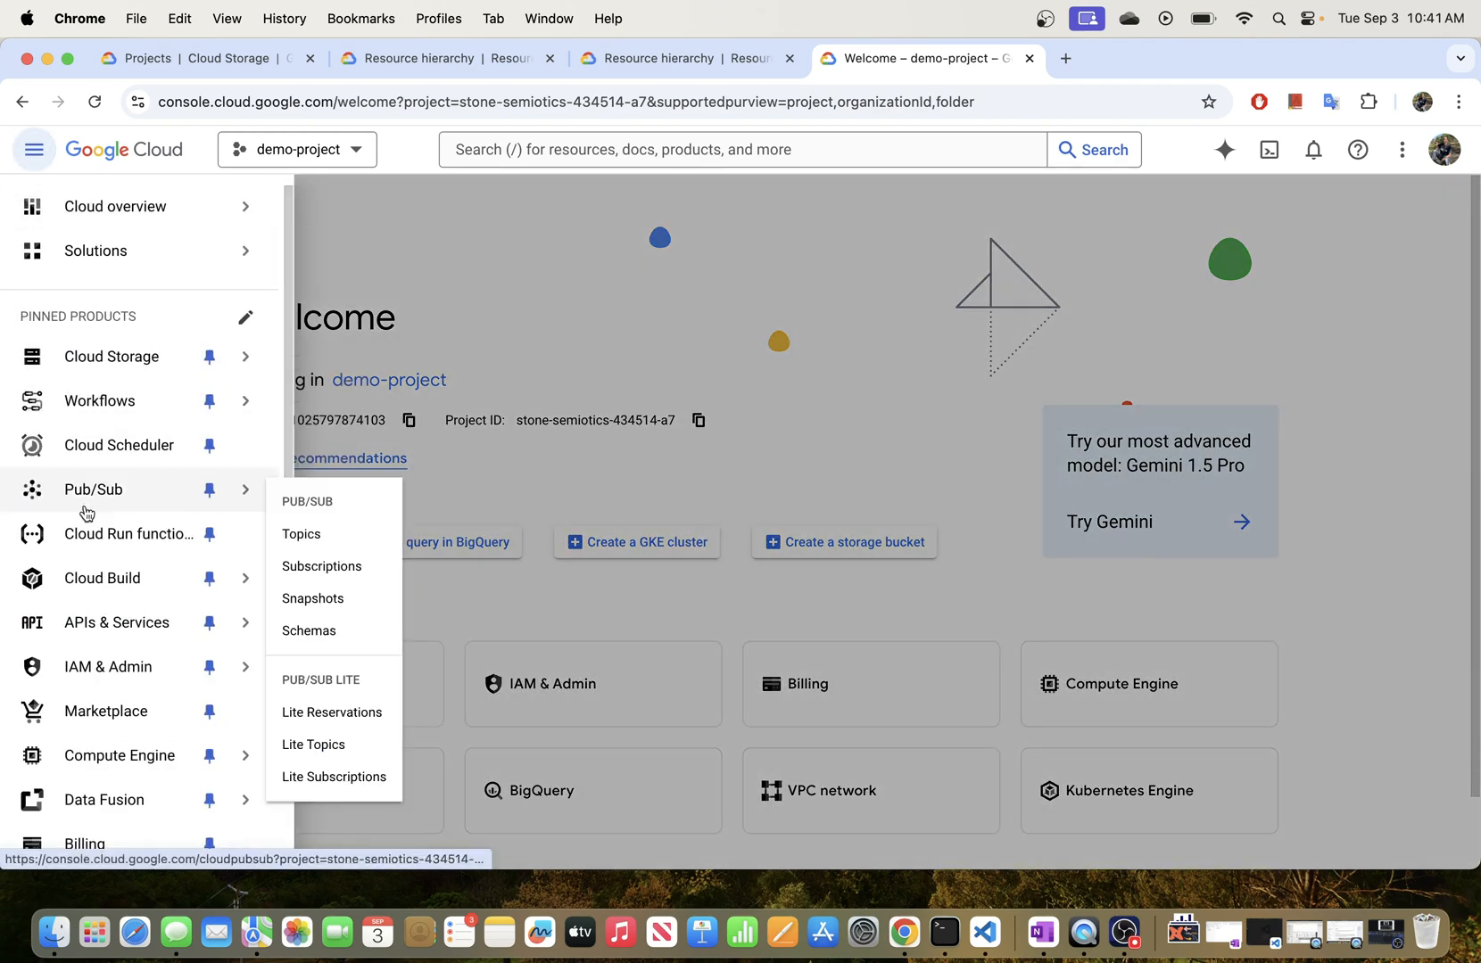
scroll(70, 589, down, 3)
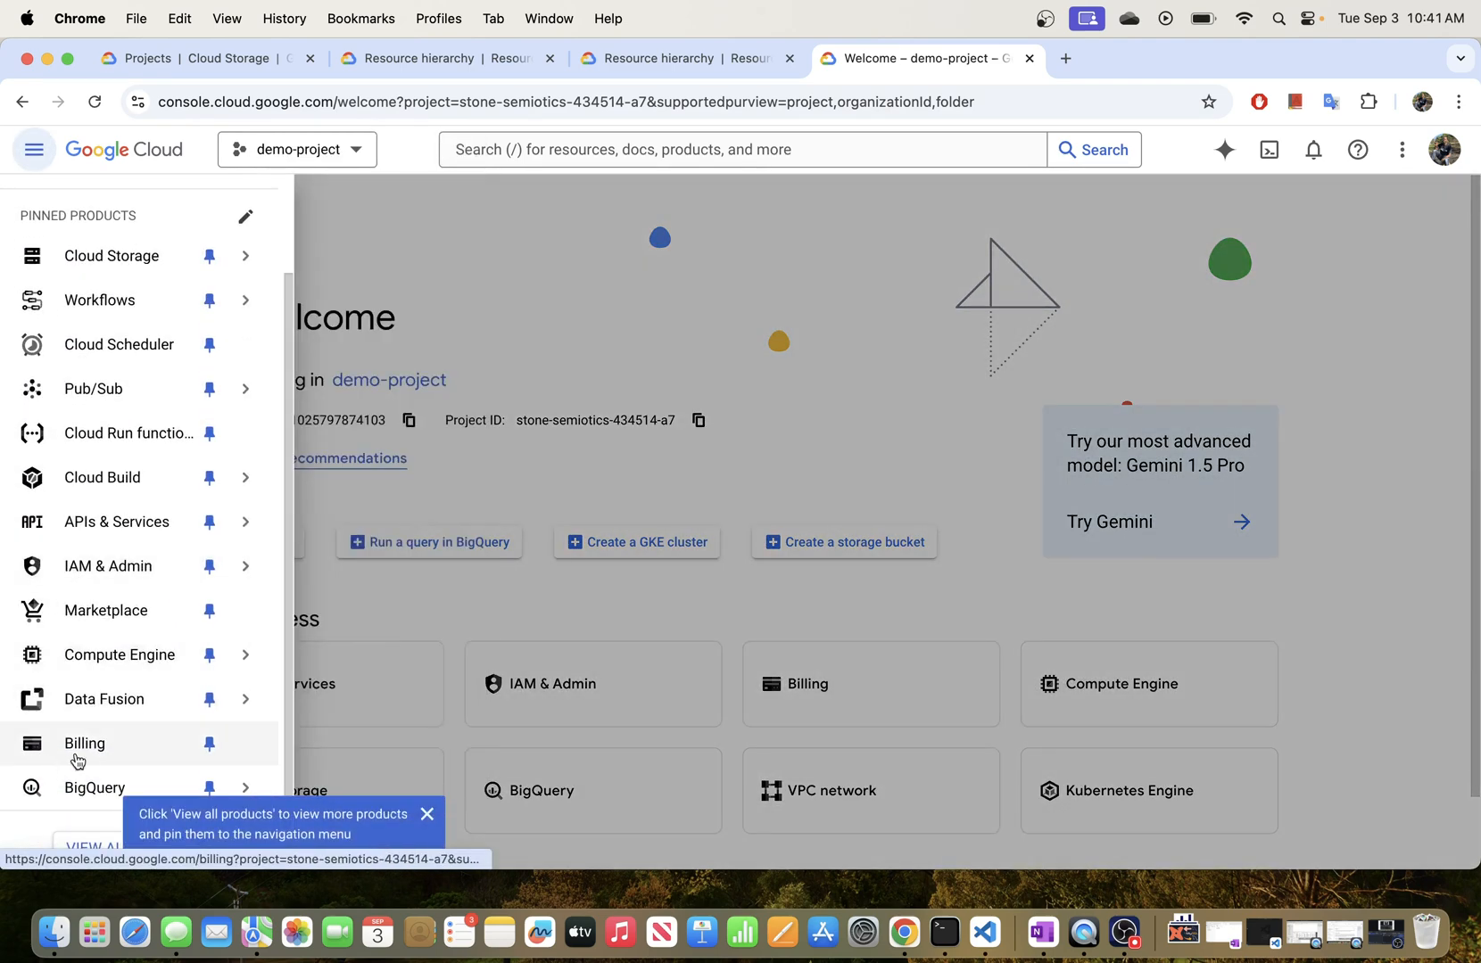
click(90, 749)
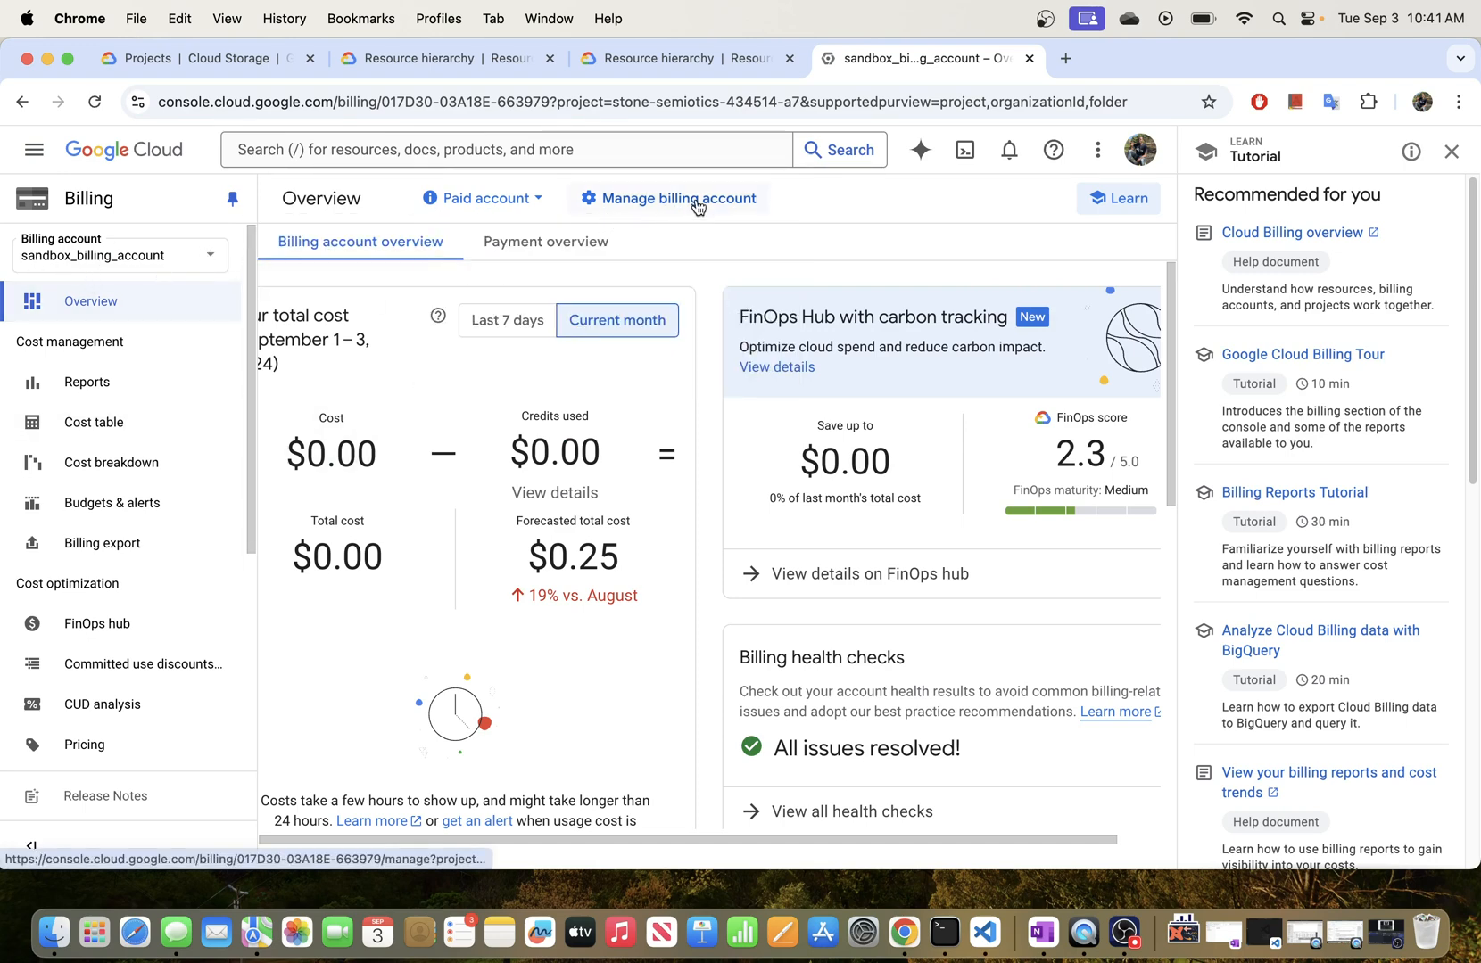
click(628, 207)
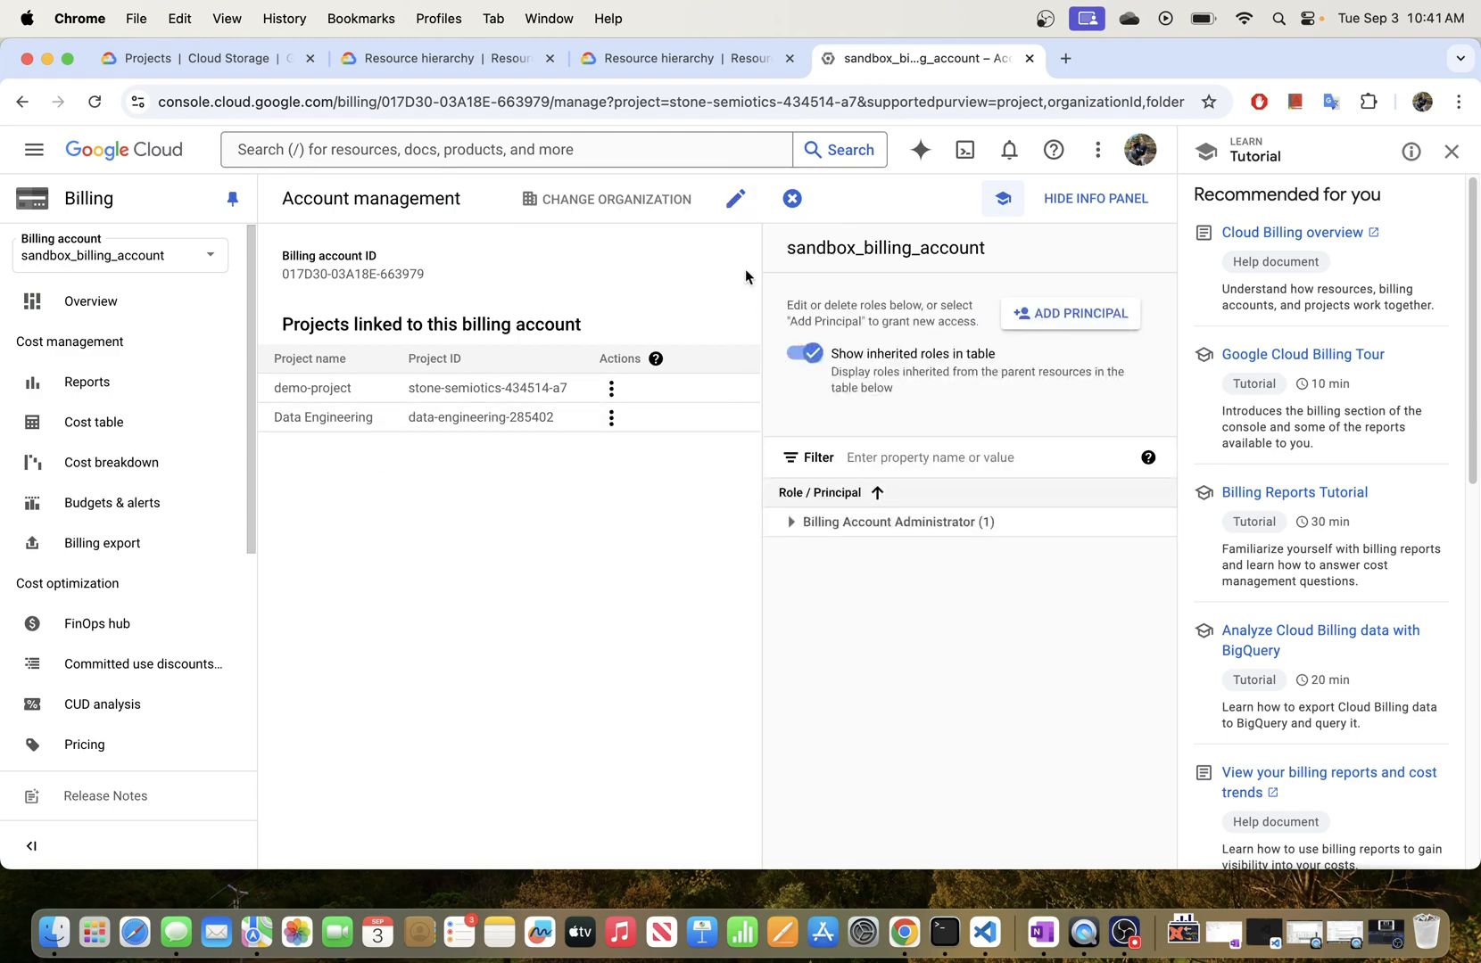
click(793, 205)
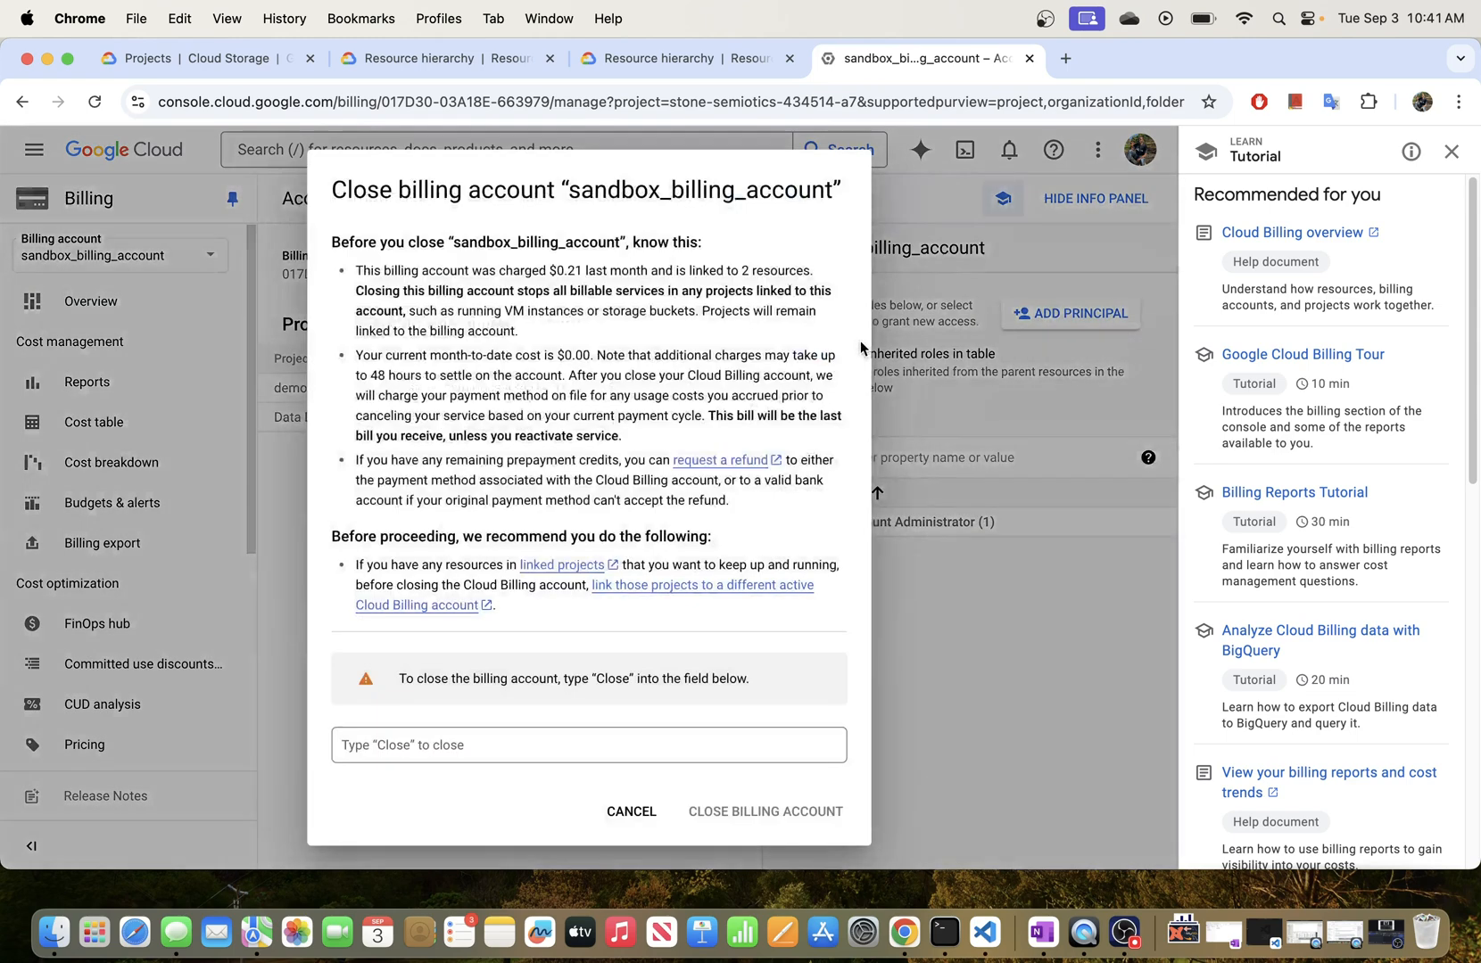
click(631, 811)
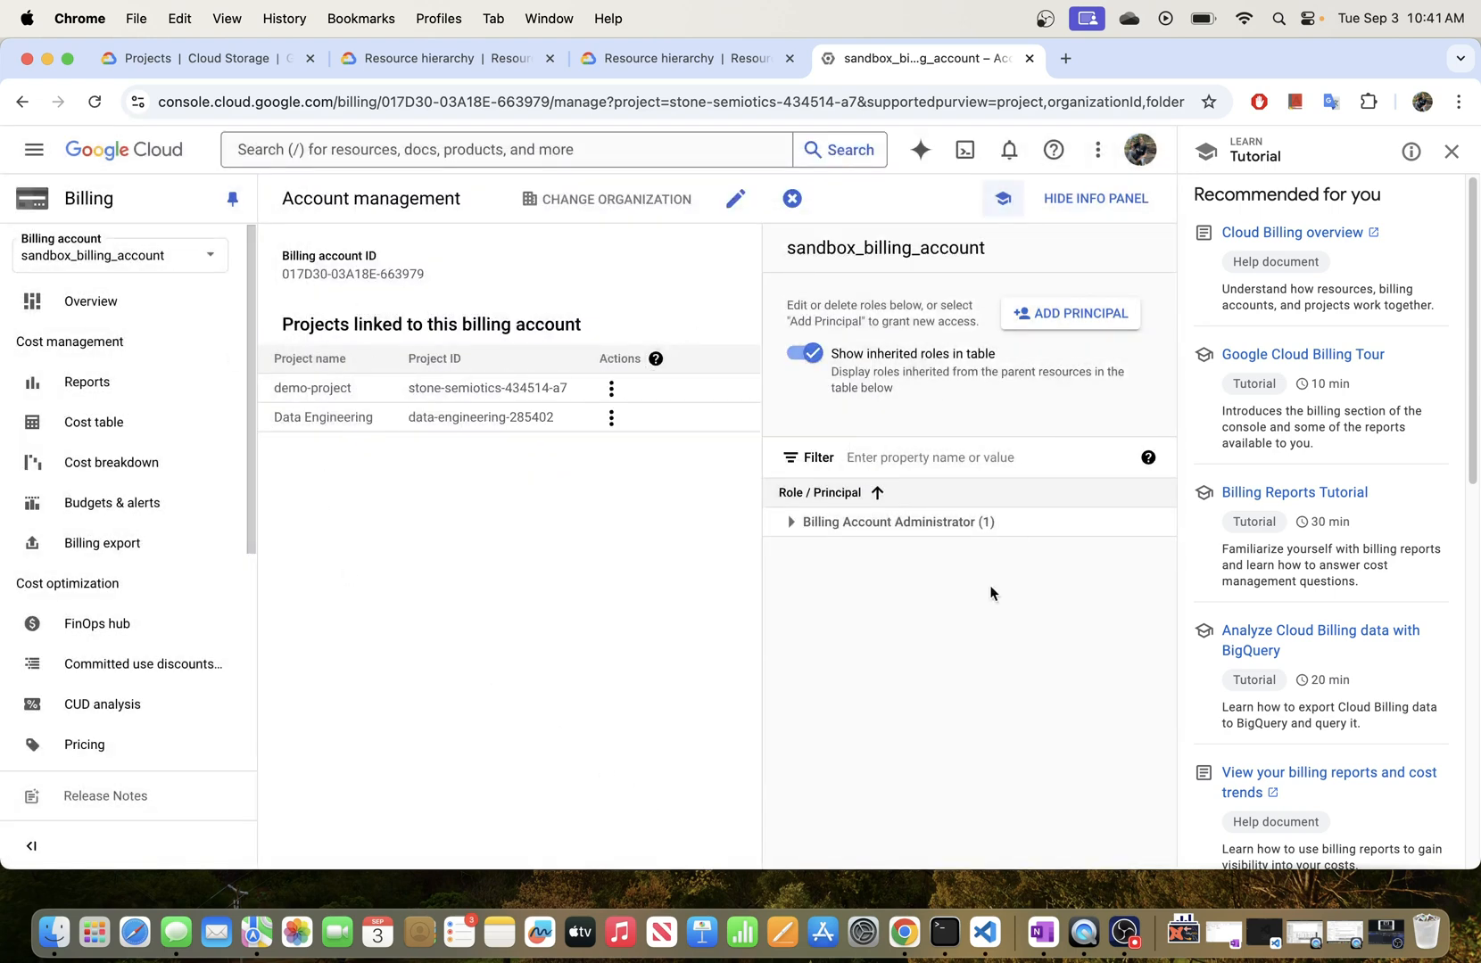
- Hide the info panel and disable billing for demo-project in the list of linked projects
click(1097, 198)
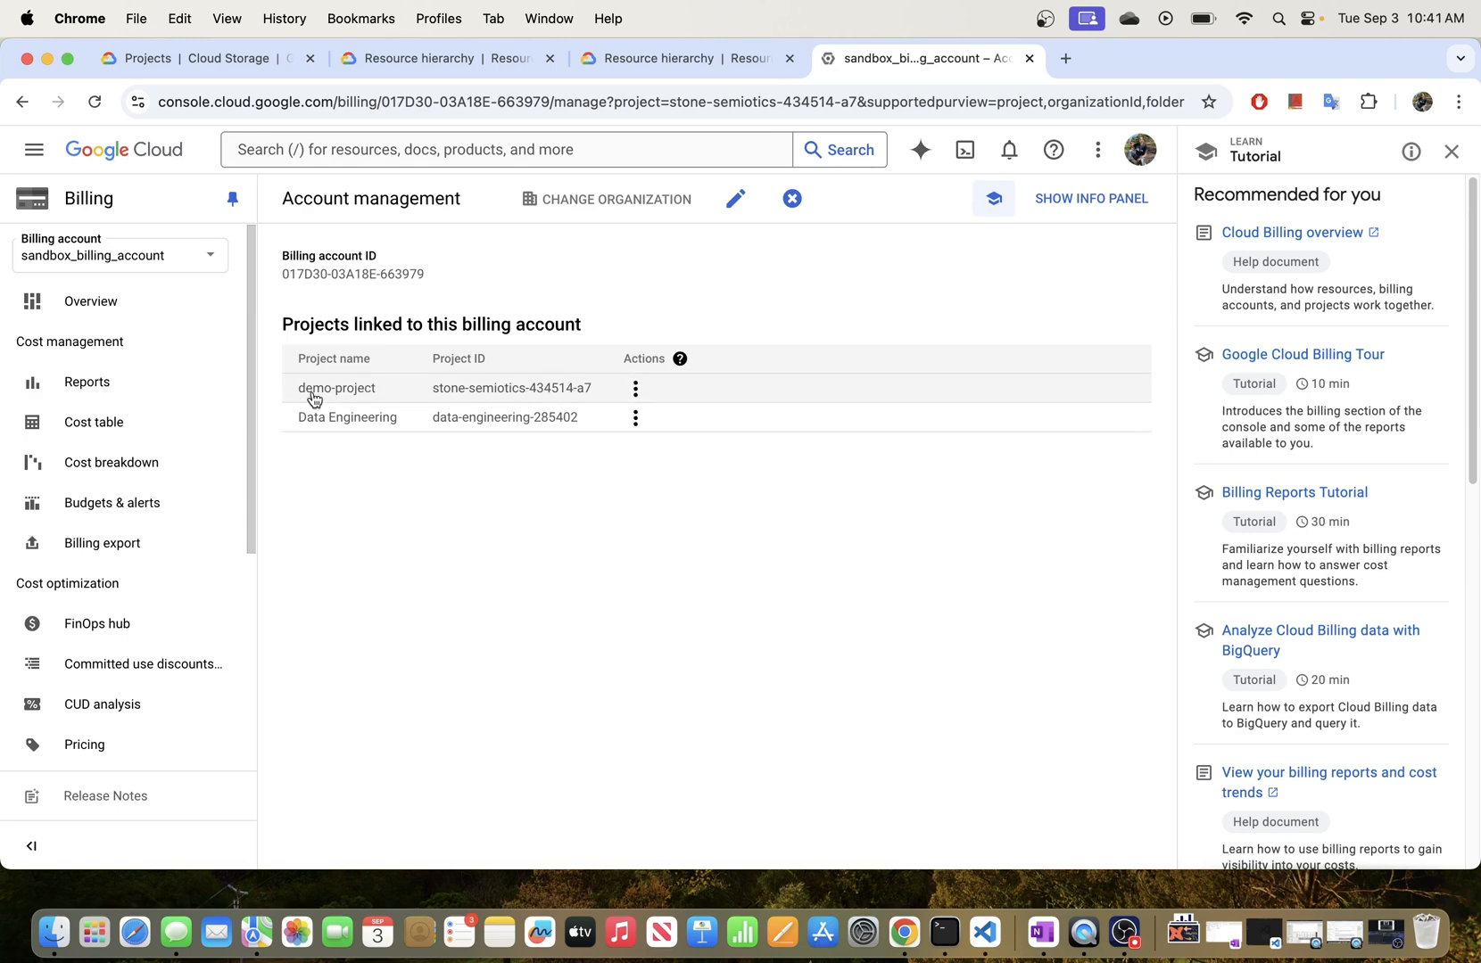
click(636, 389)
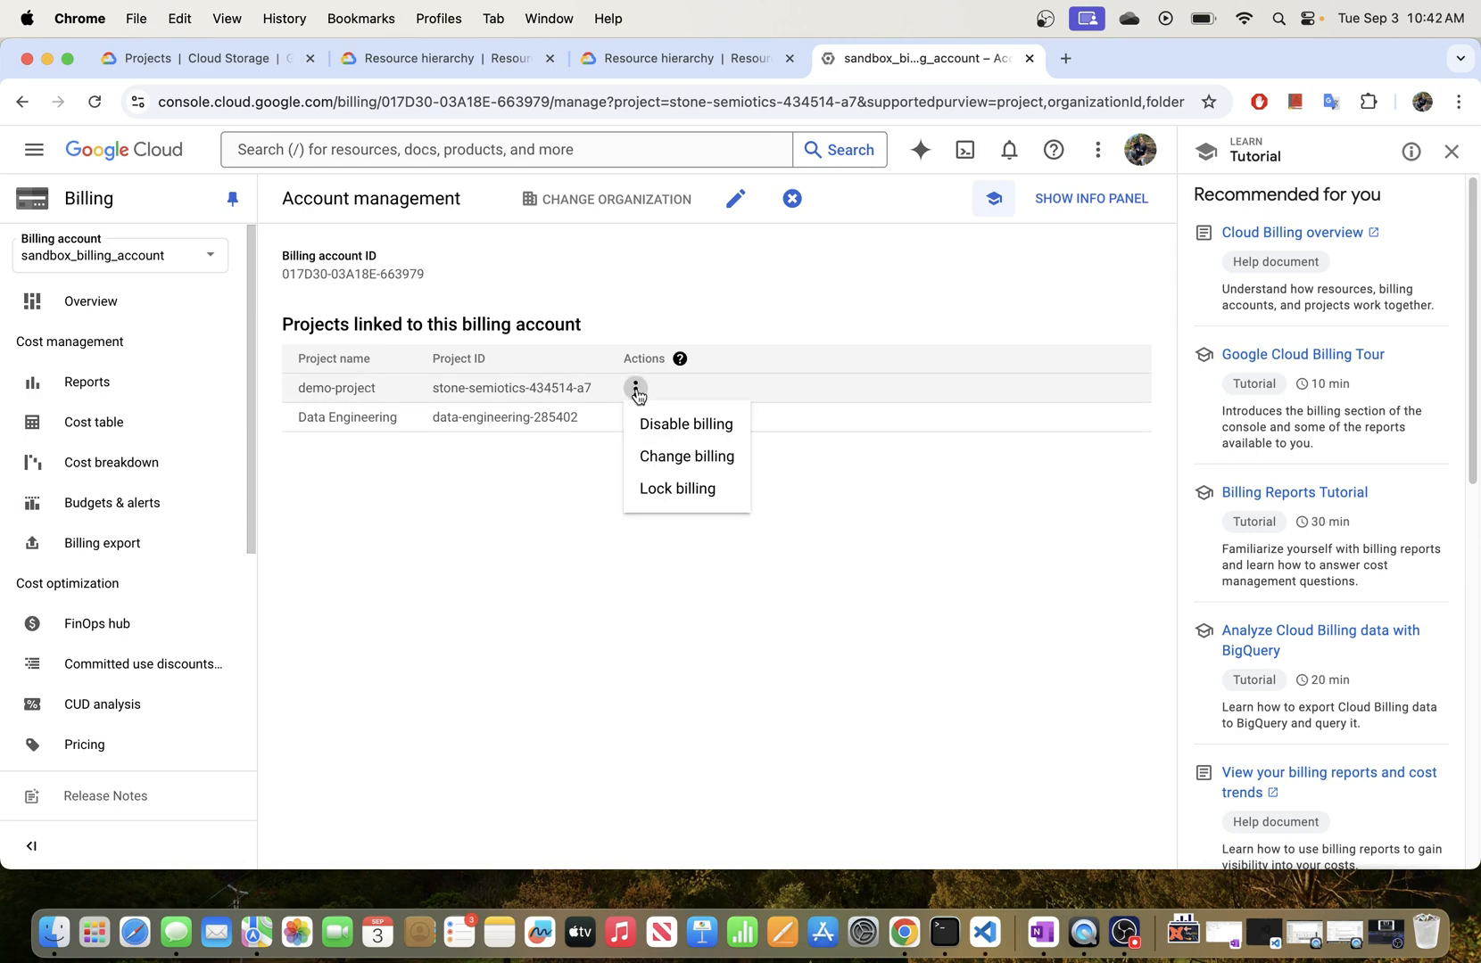
click(671, 425)
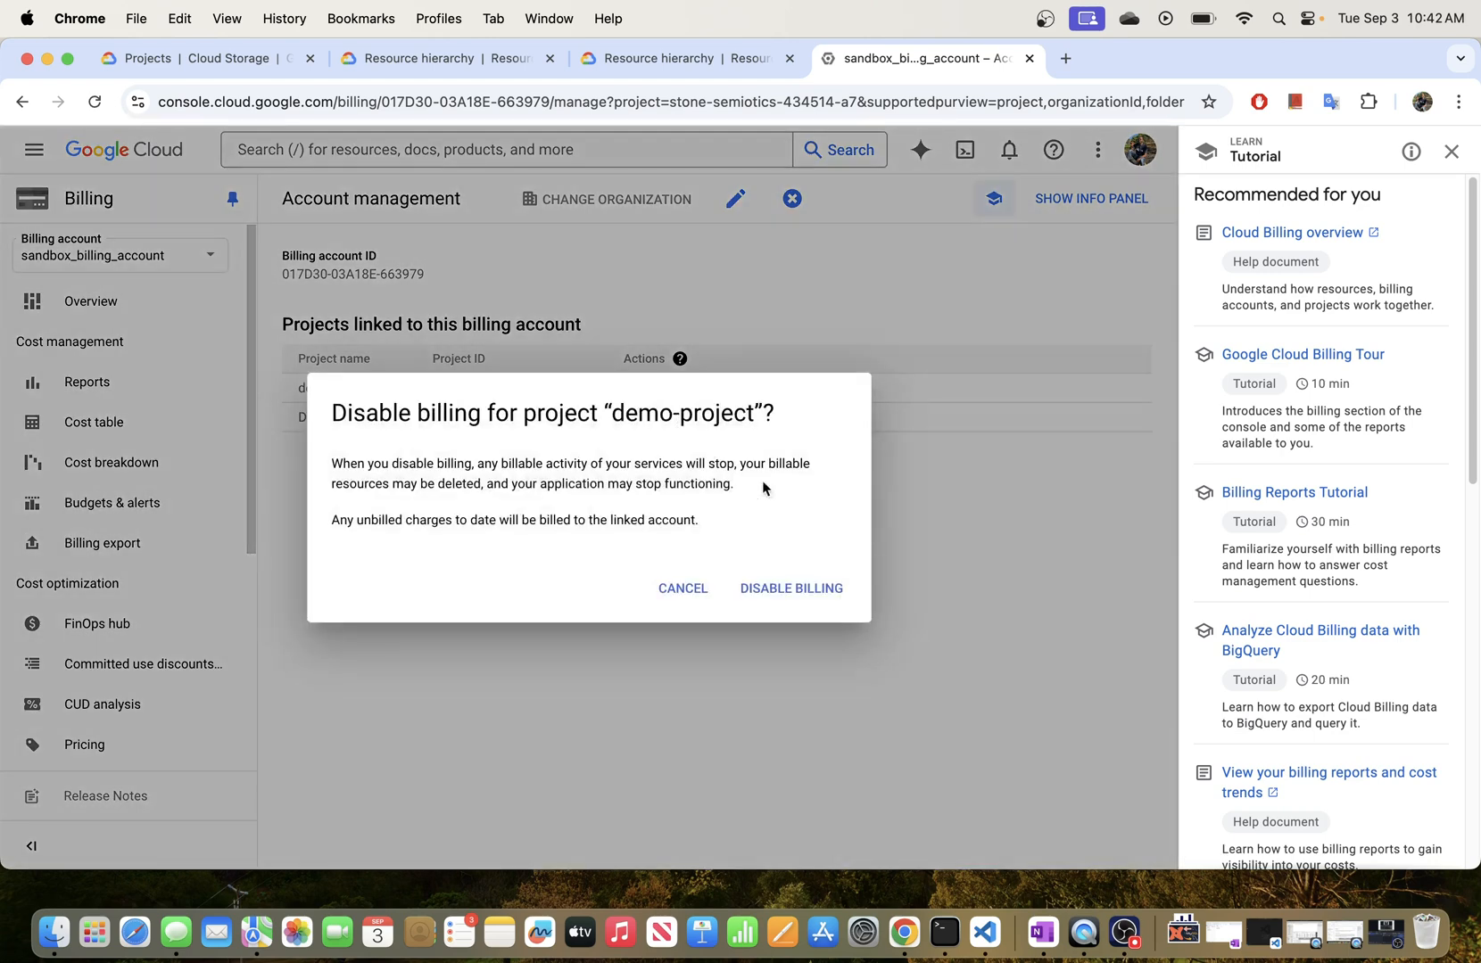
click(800, 598)
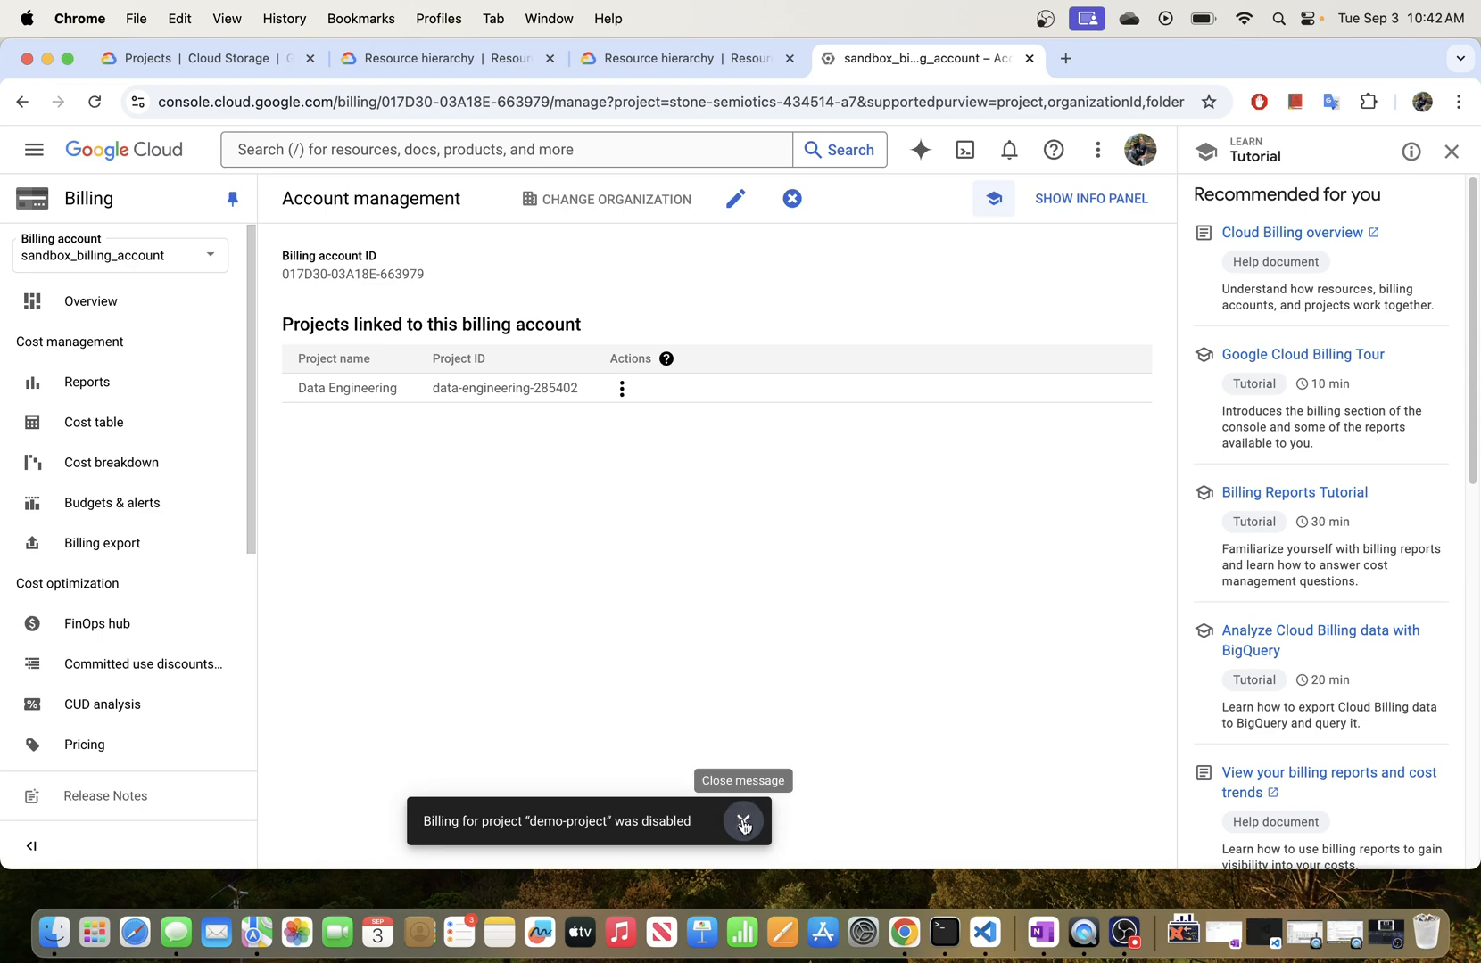
click(743, 822)
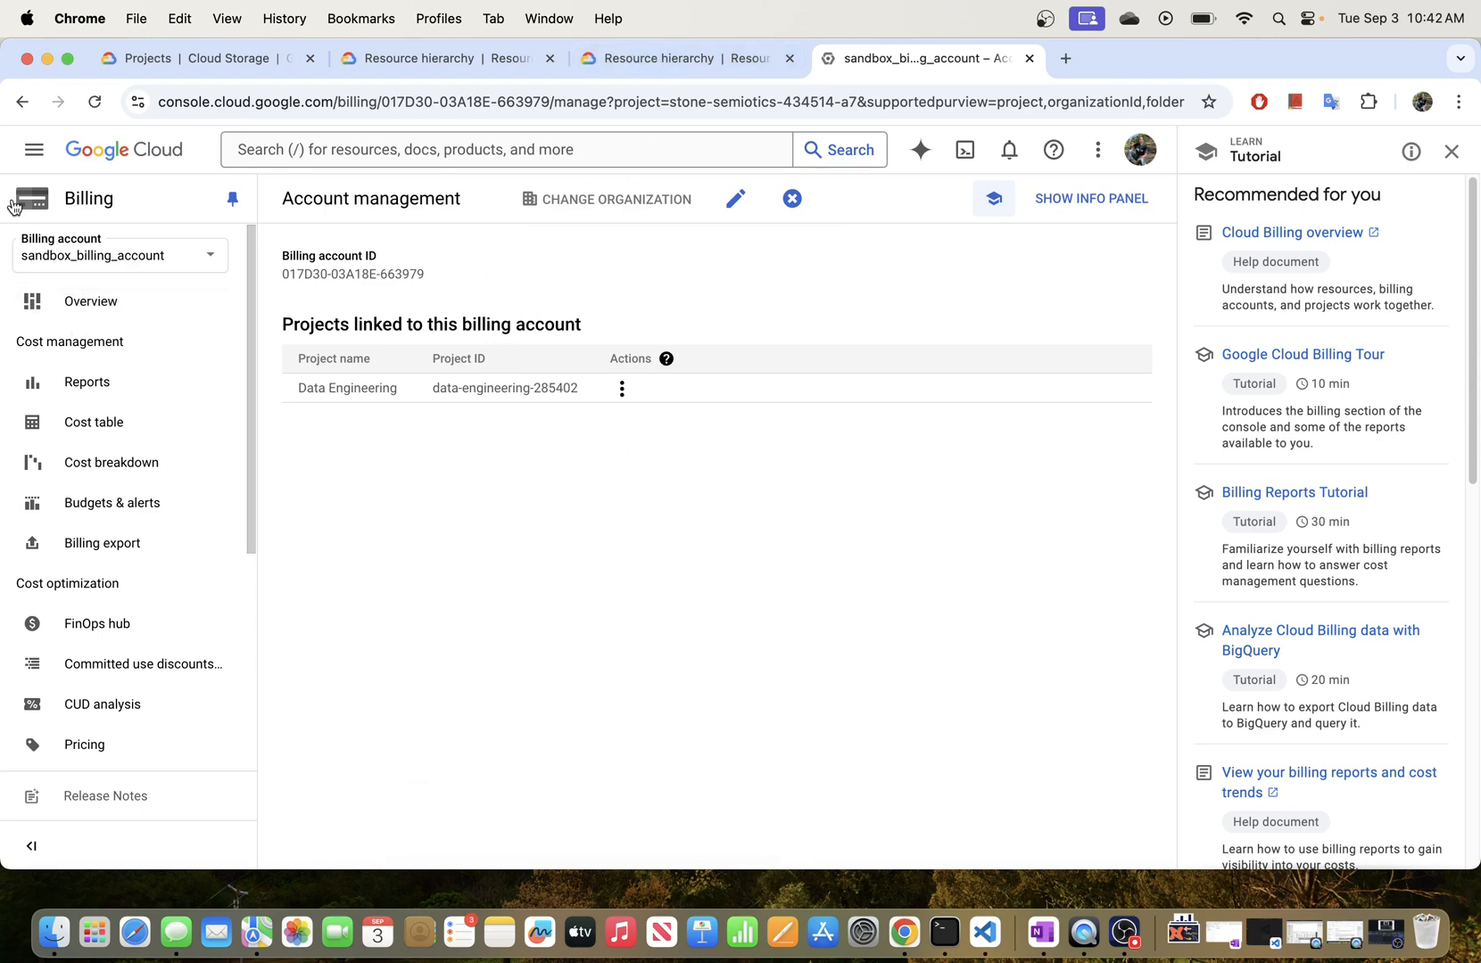
- Open the Cloud Storage buckets page of demo-project and read the notice about billing
click(31, 153)
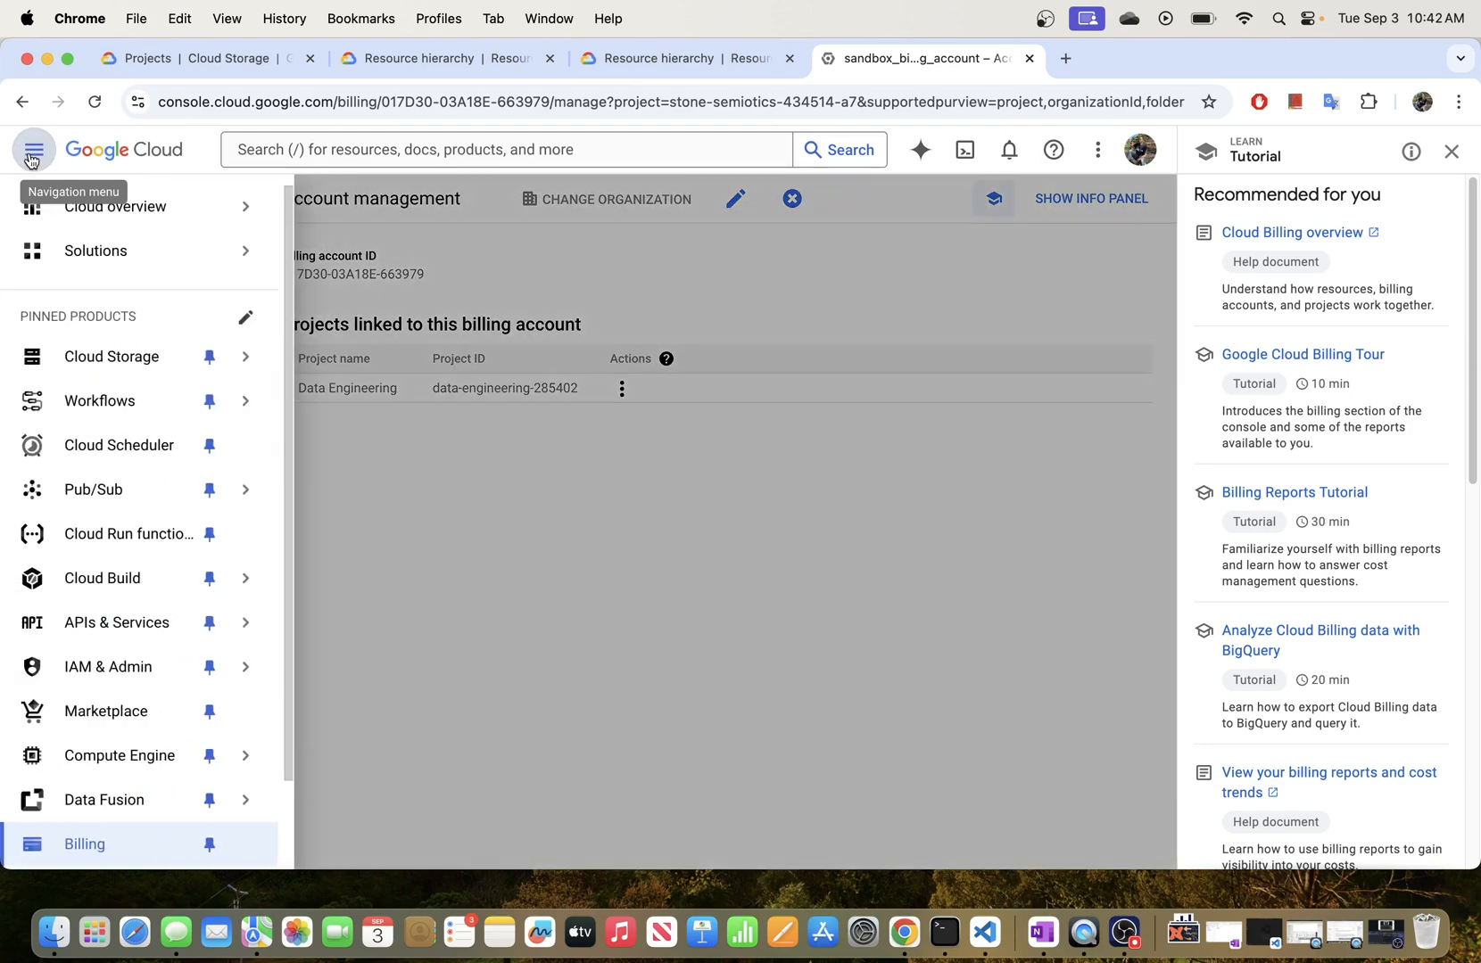
click(115, 211)
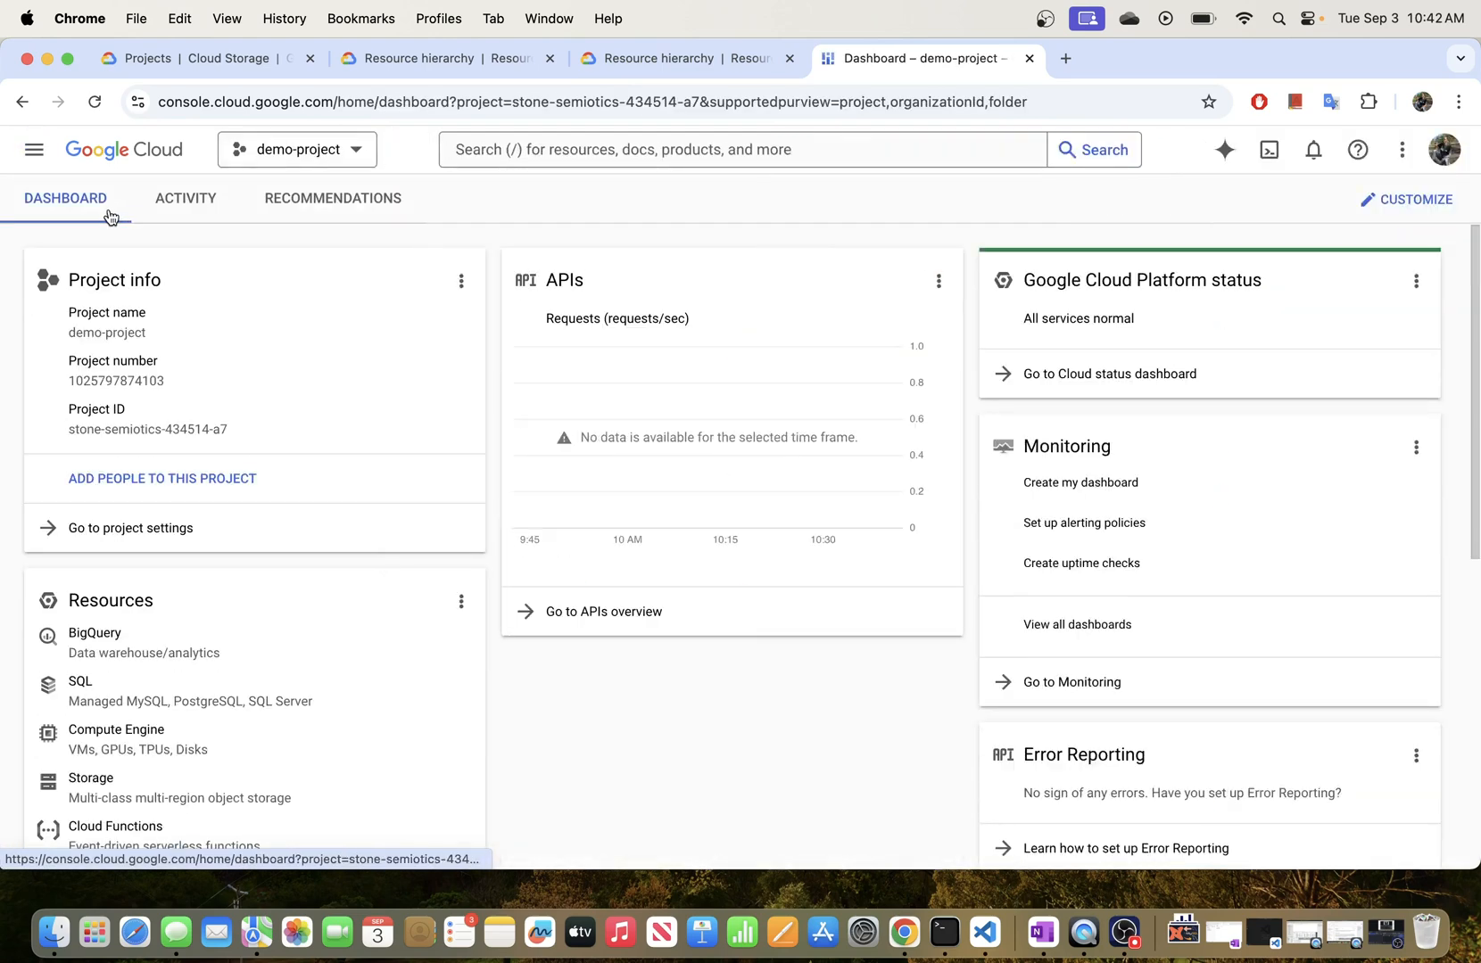
click(34, 150)
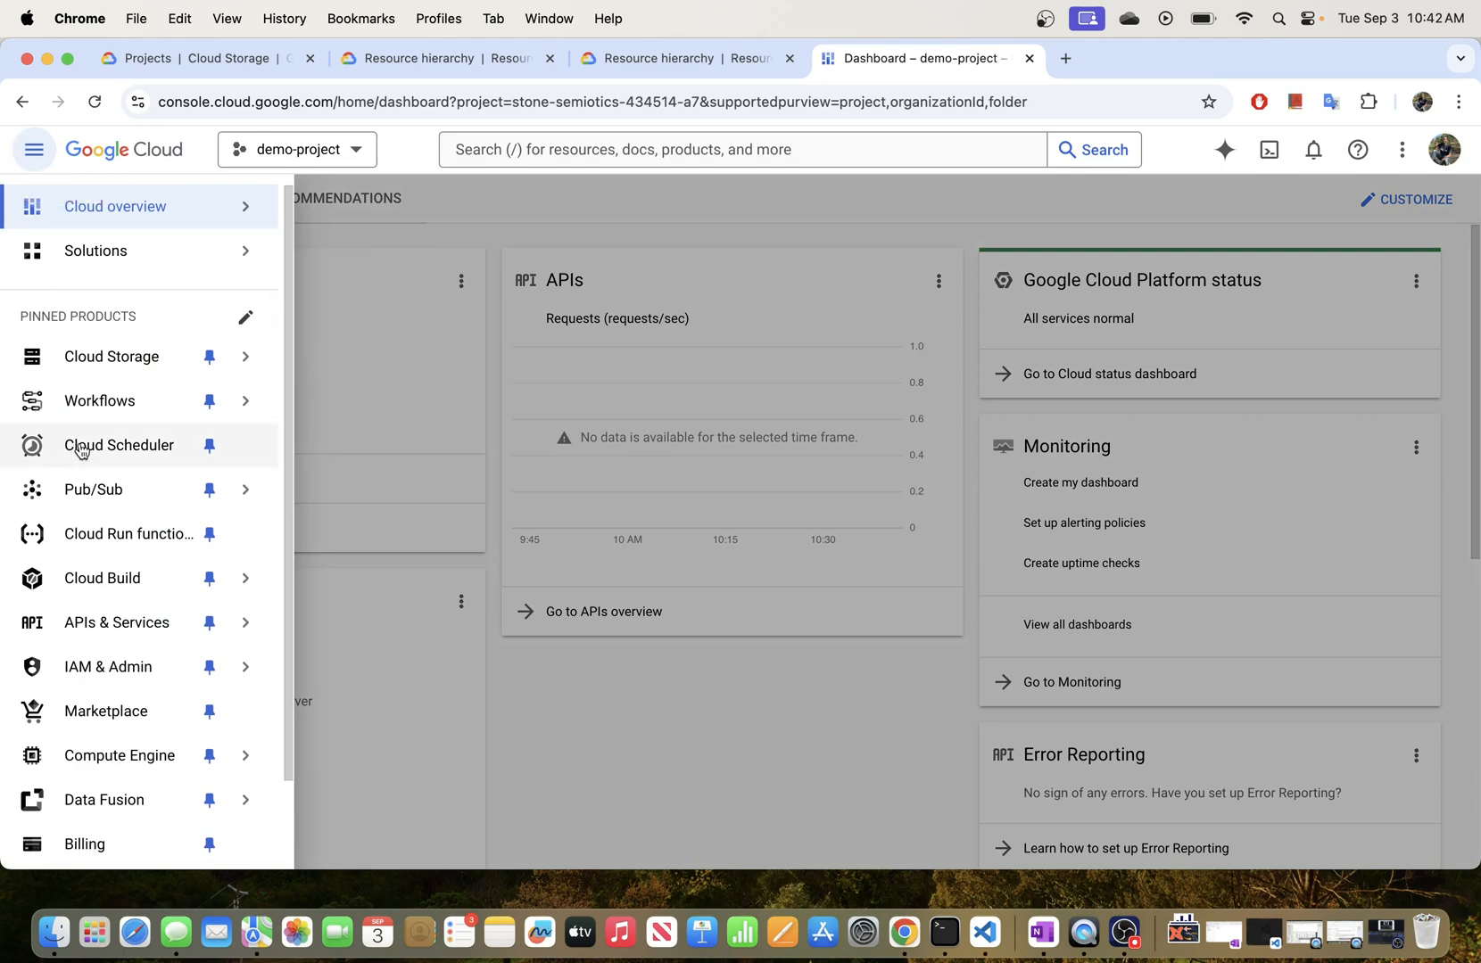
mouse_move(104, 359)
click(314, 368)
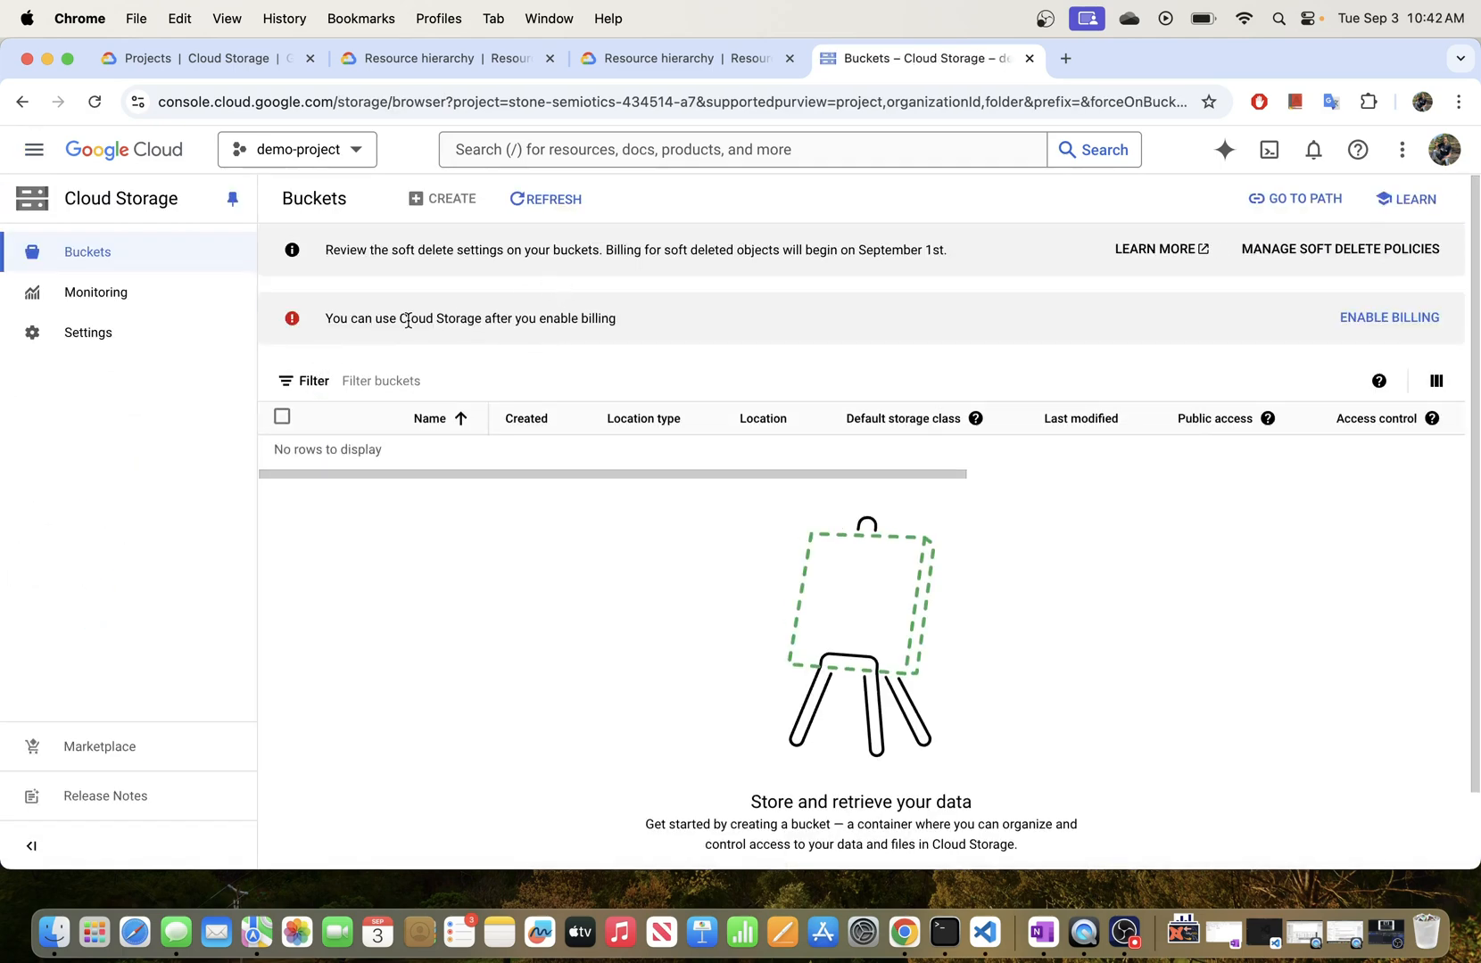
drag(329, 318, 622, 330)
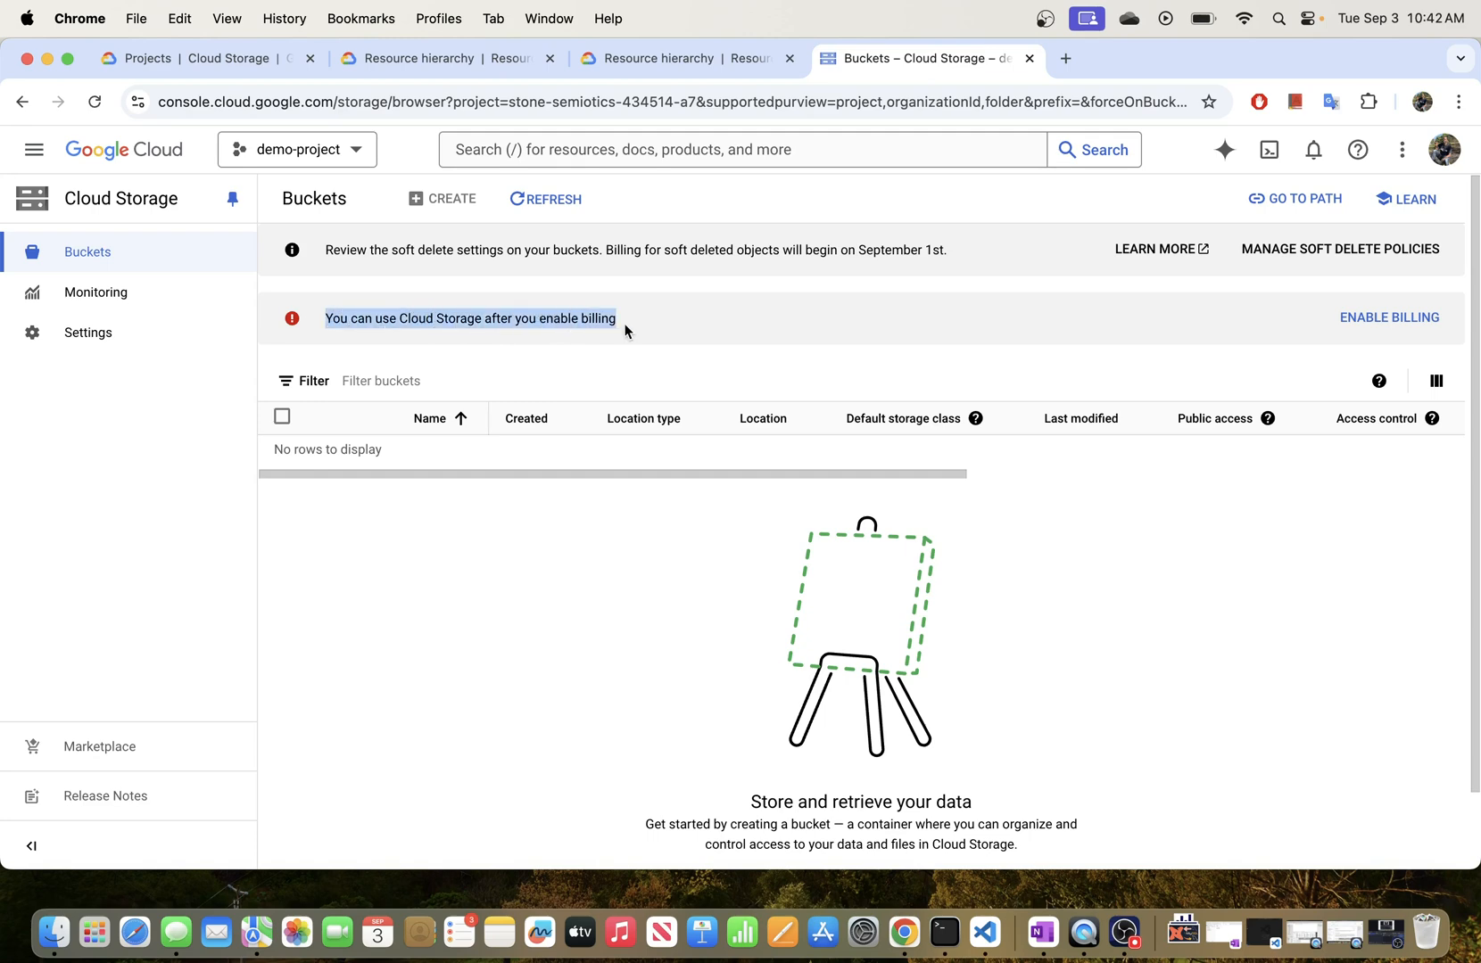
- Go back to the dashboard of demo-project and open the project's Billing page
click(26, 153)
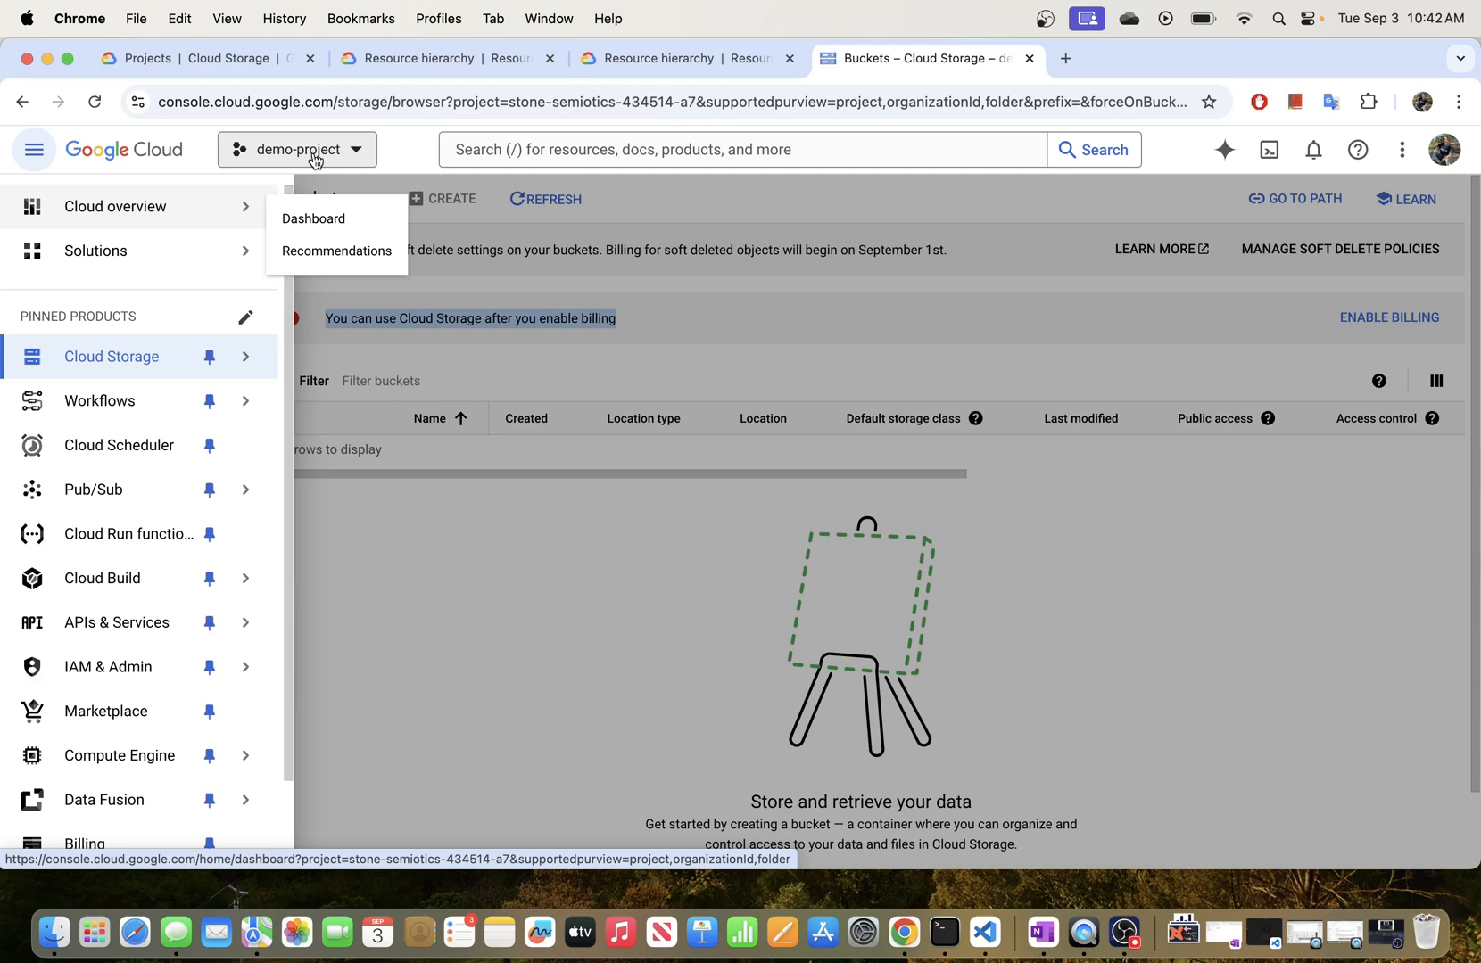
click(33, 151)
click(33, 151)
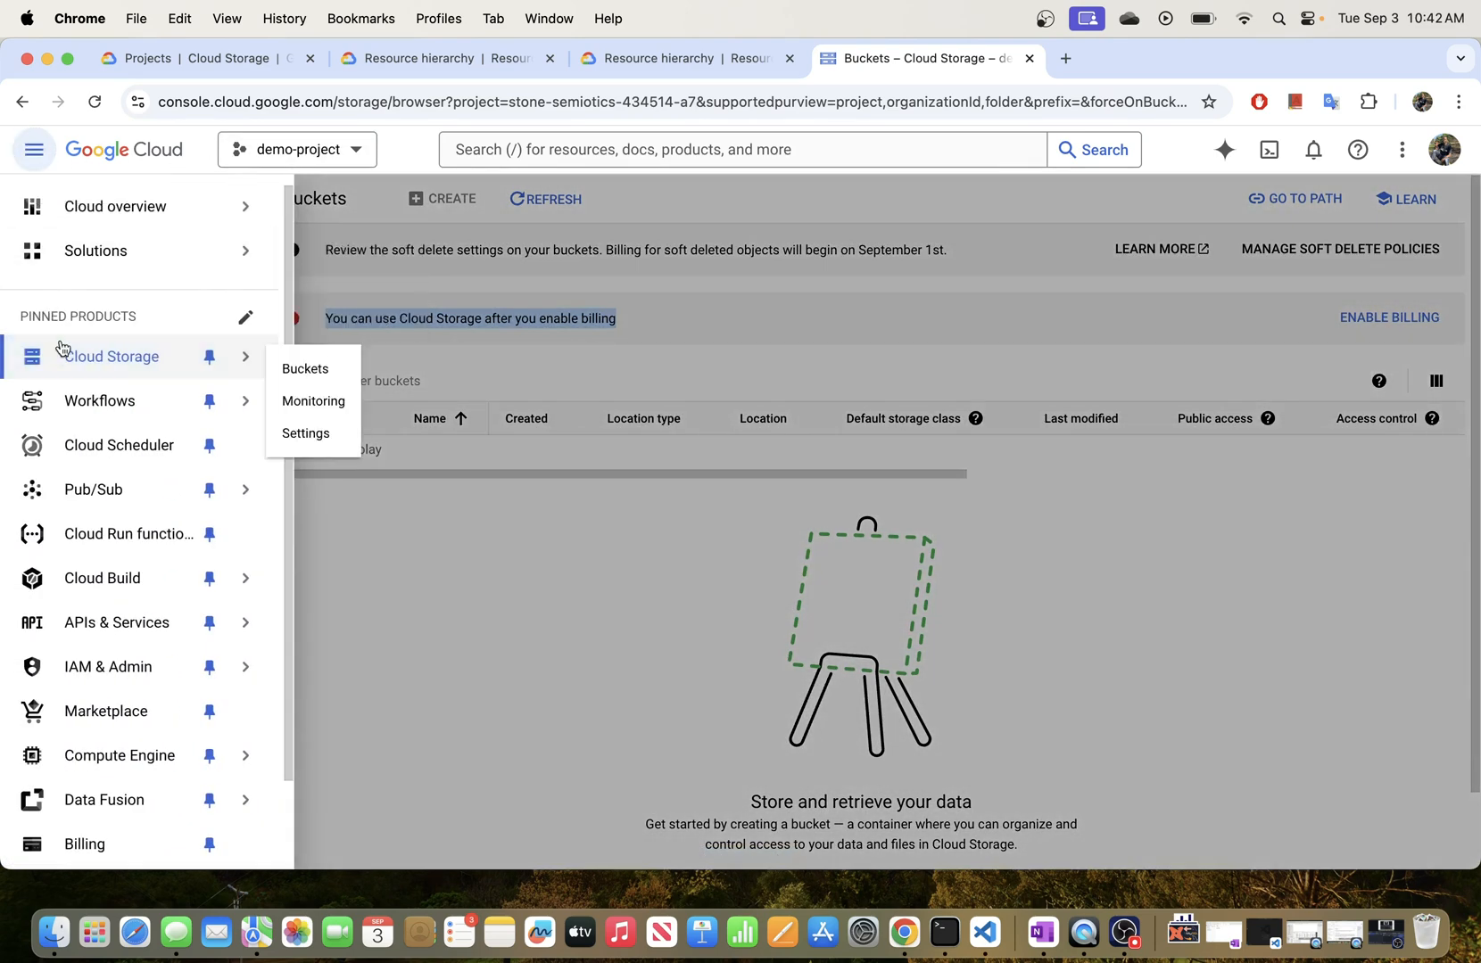
mouse_move(107, 227)
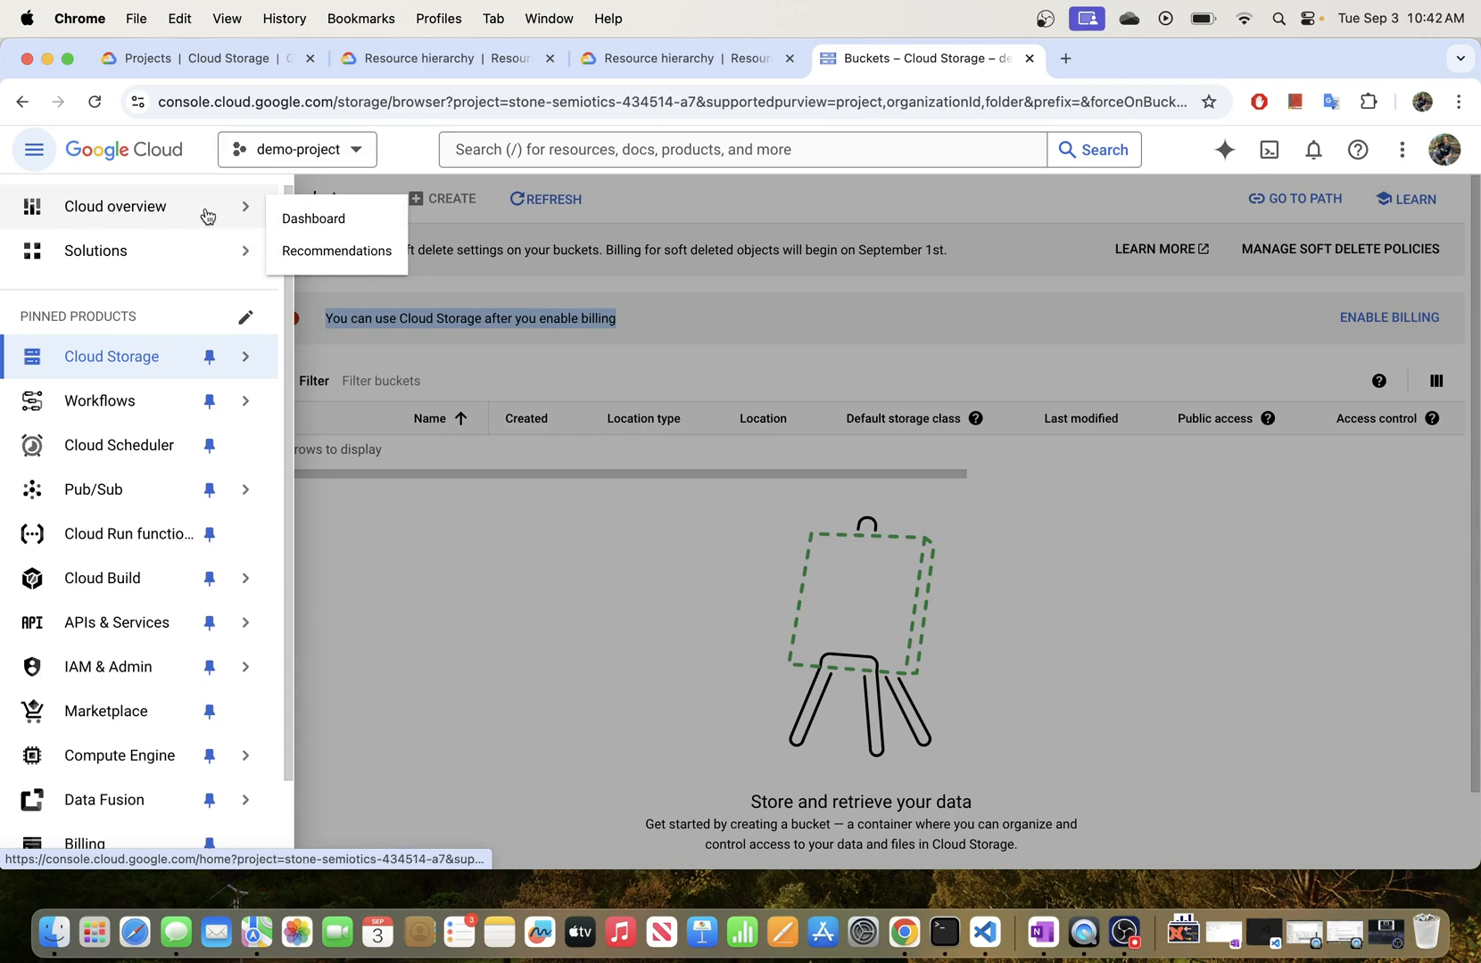
click(107, 212)
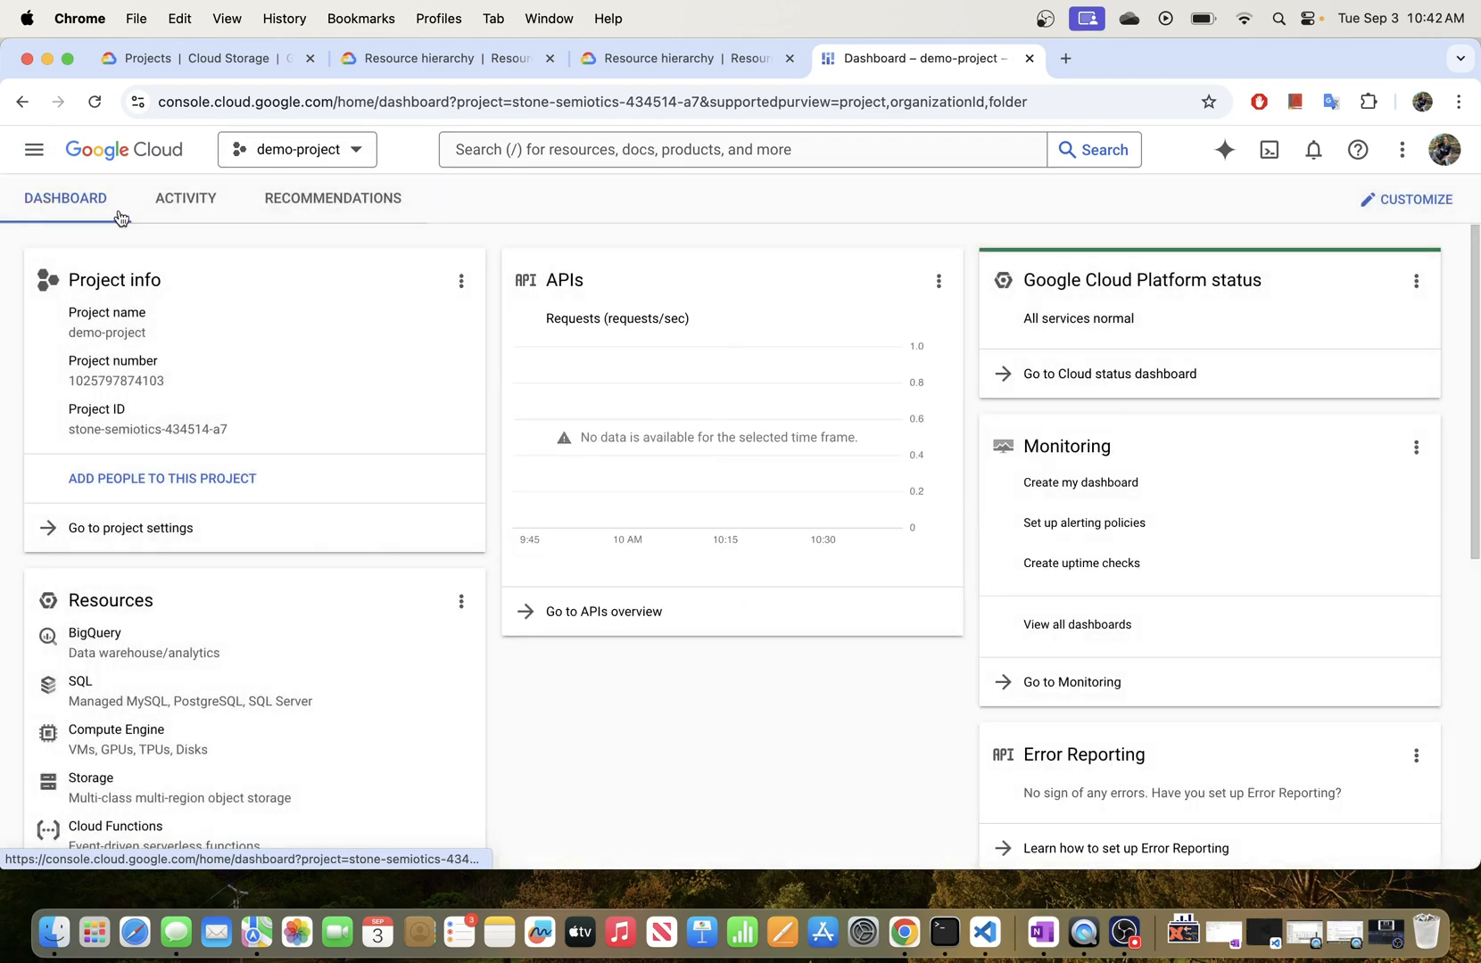
click(34, 149)
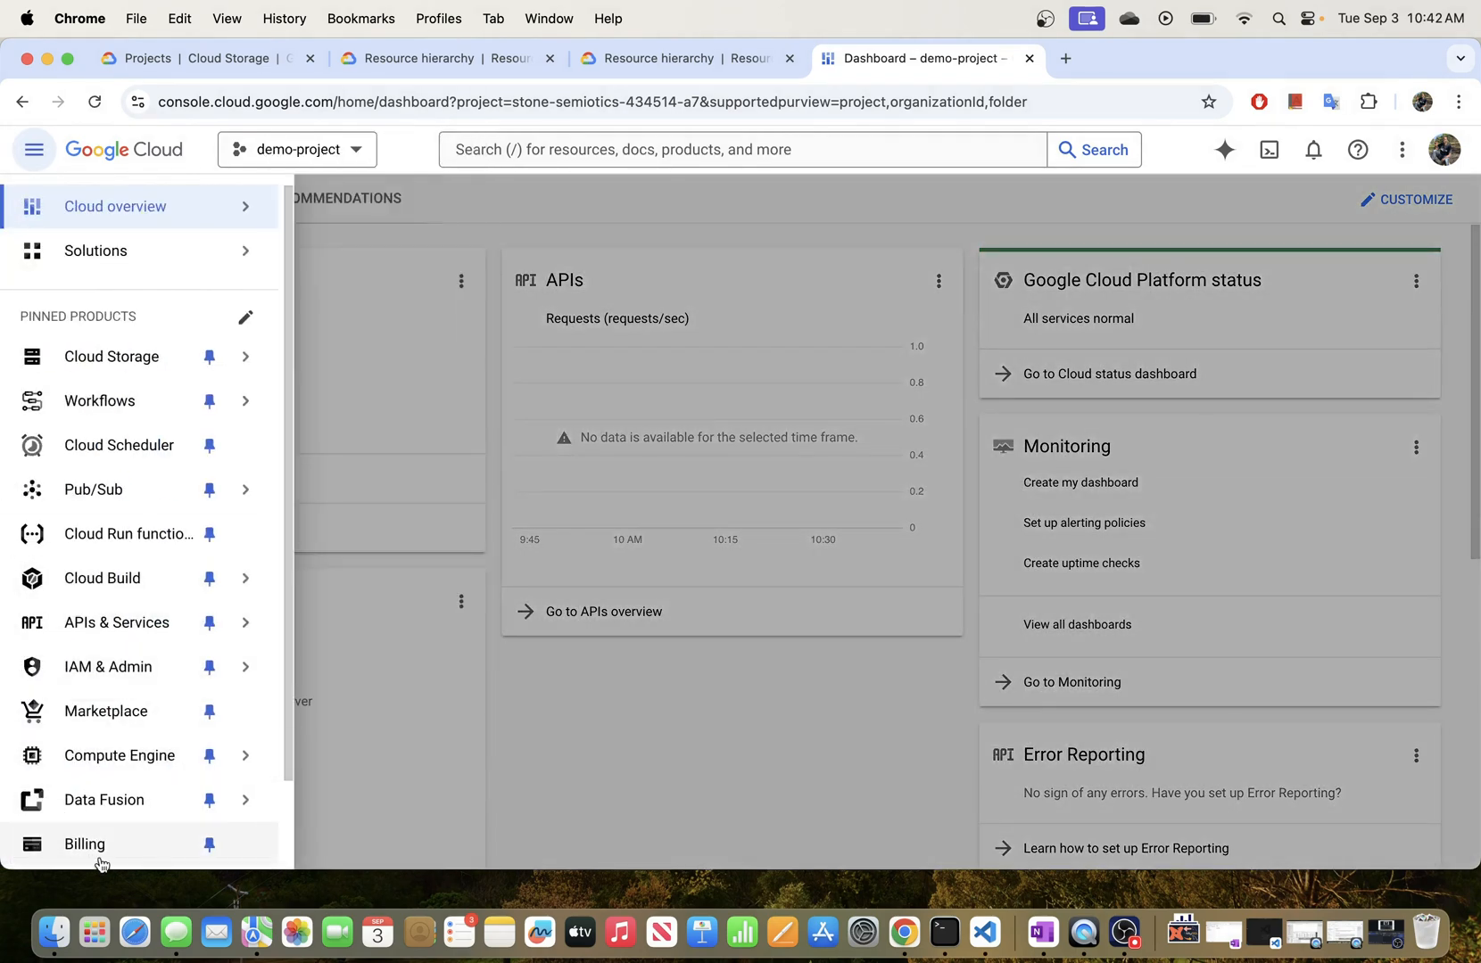
click(89, 844)
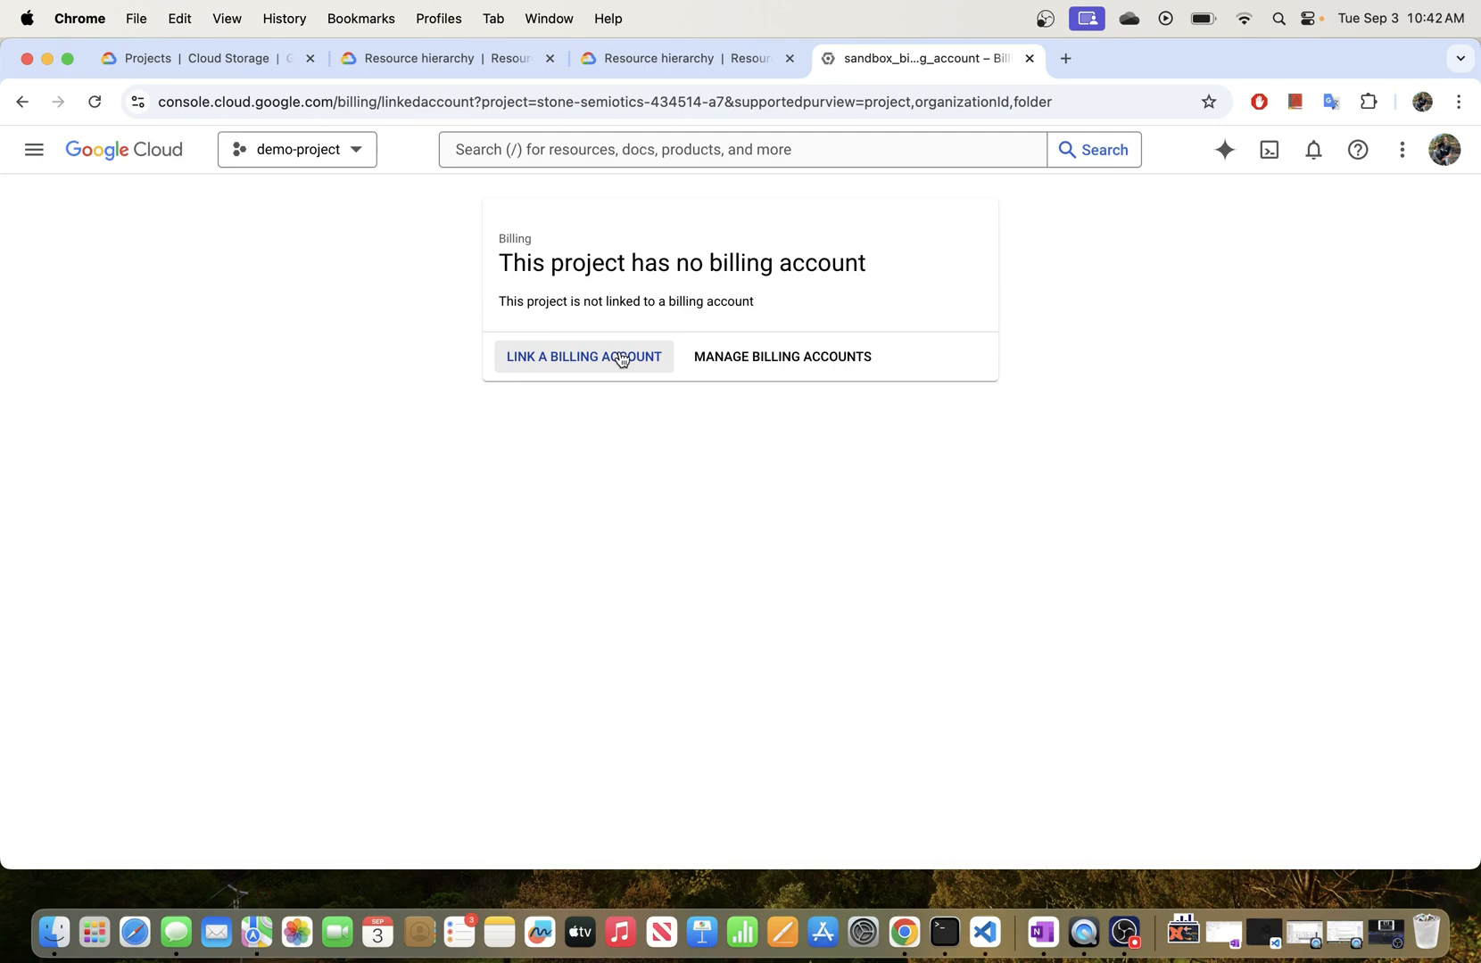
- Go to billing account management and list all projects with their linked billing accounts
click(784, 360)
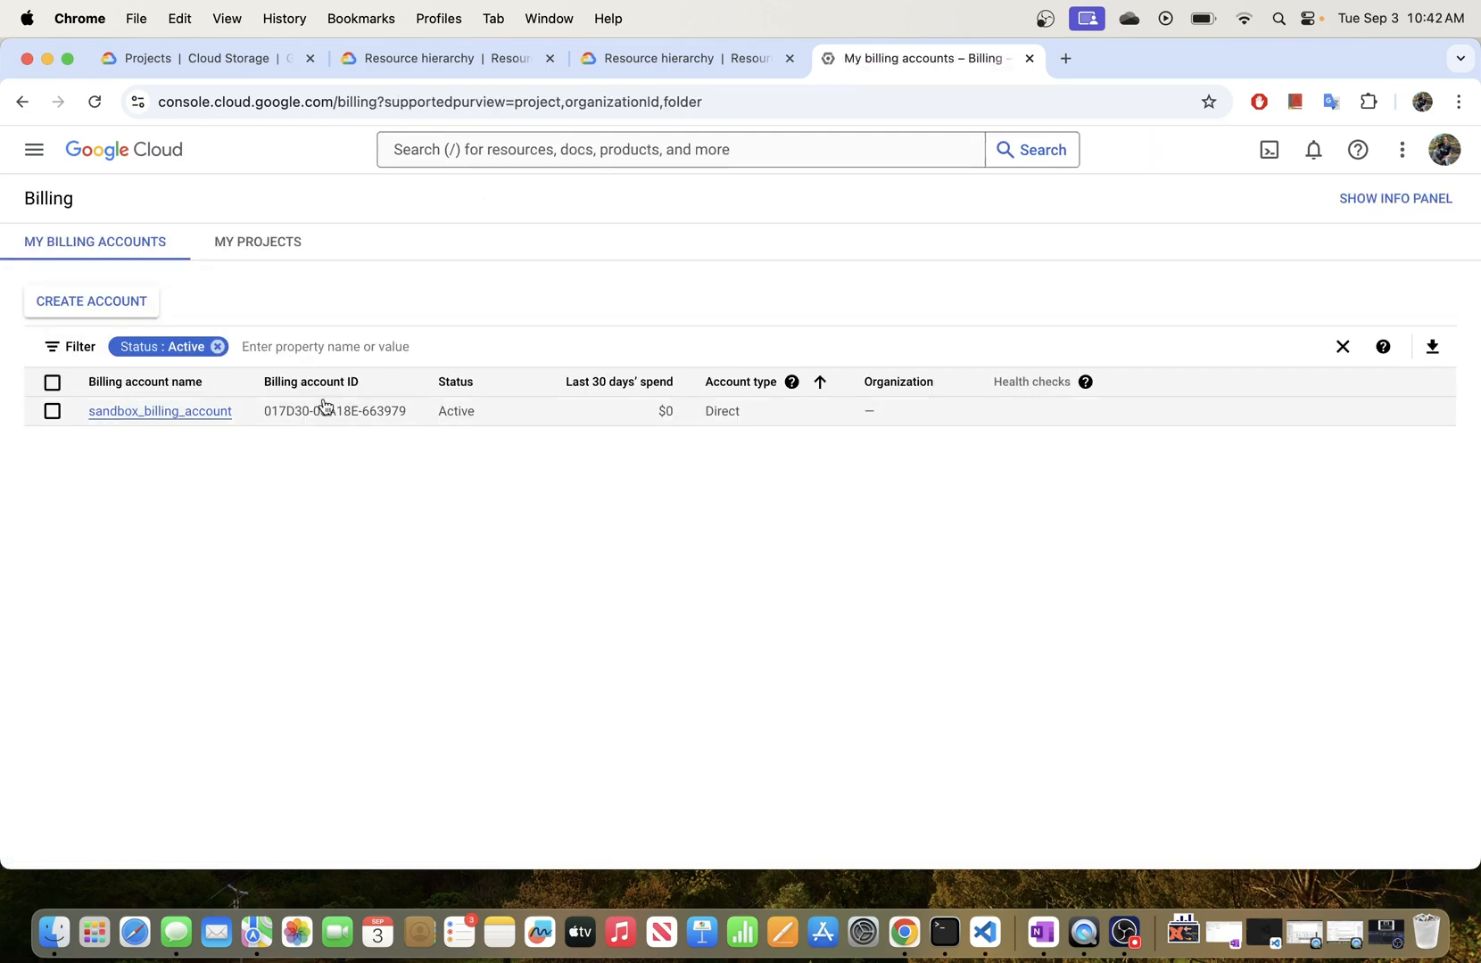
click(52, 412)
click(274, 241)
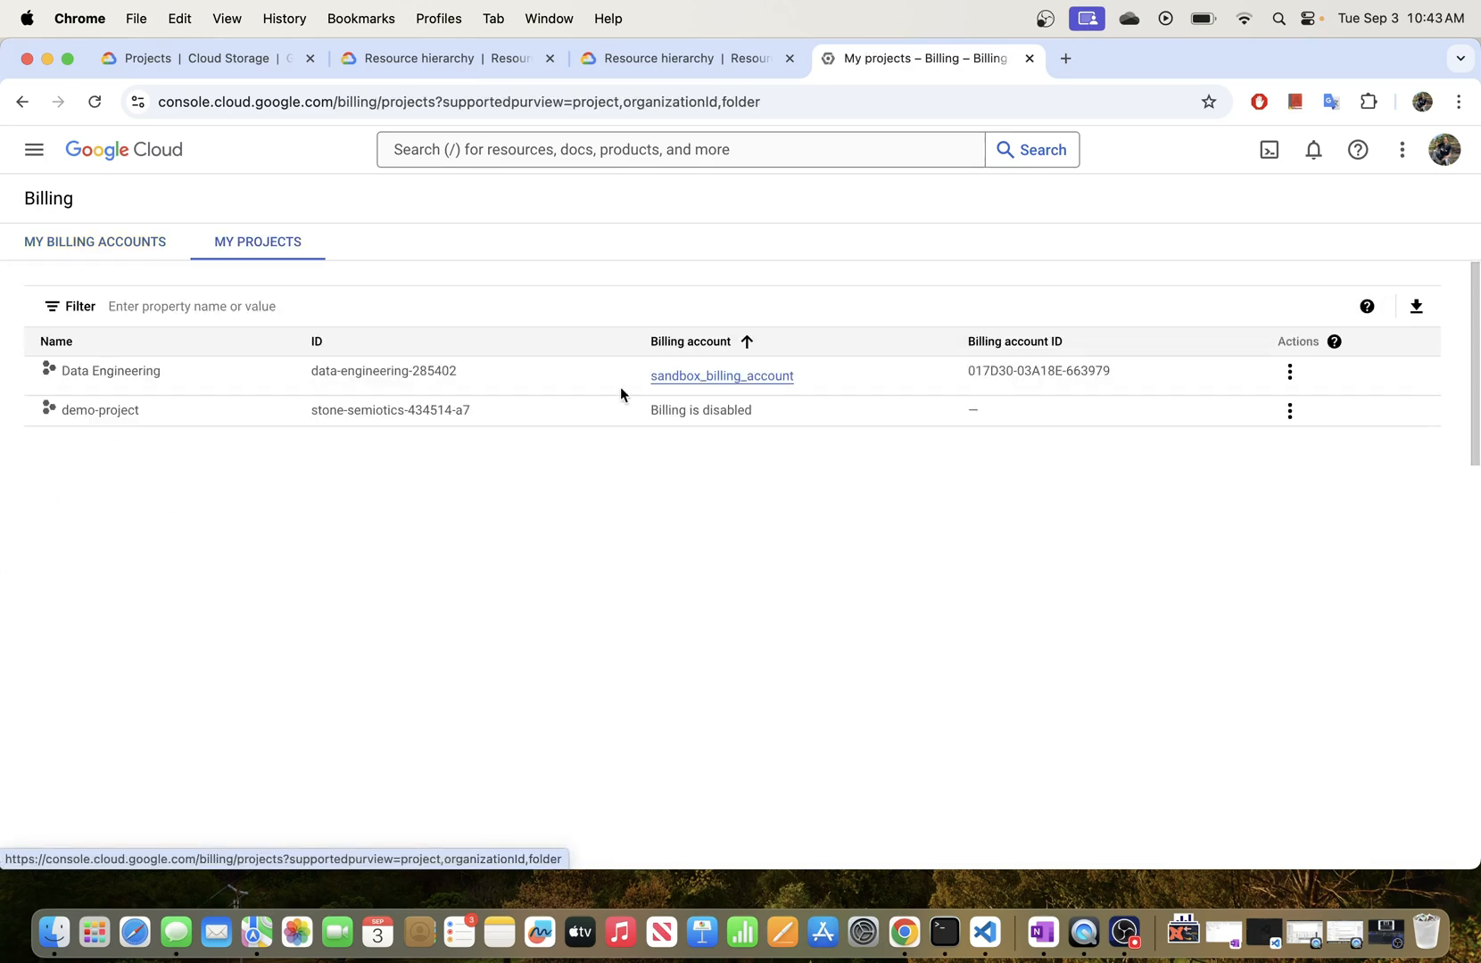
- Link demo-project to the billing account sandbox_billing_account in the list of projects
click(1290, 412)
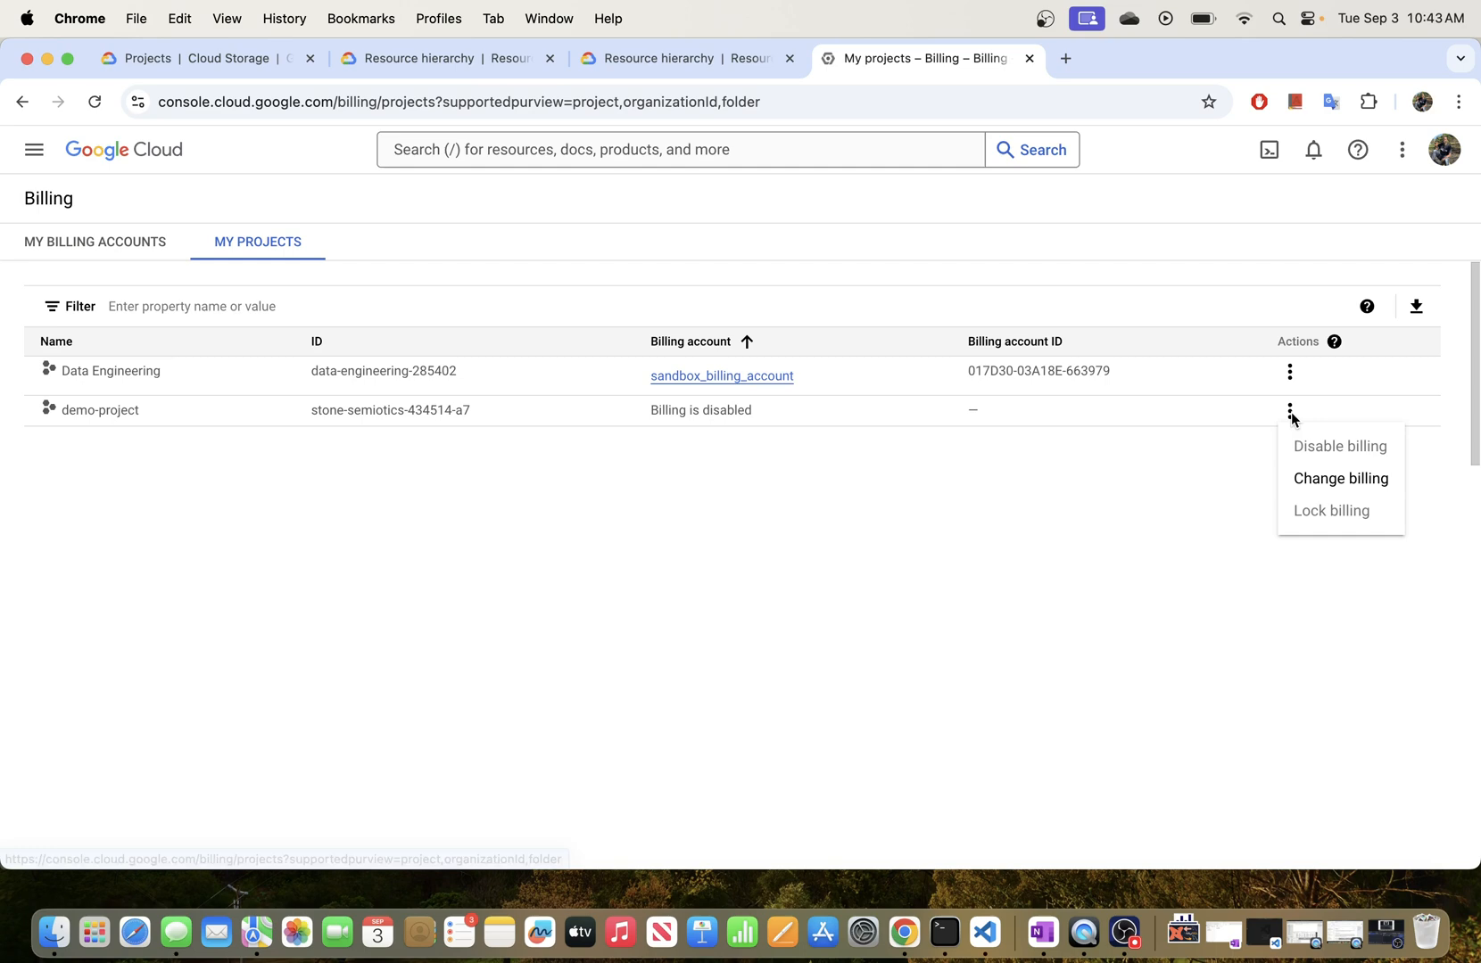
click(1330, 496)
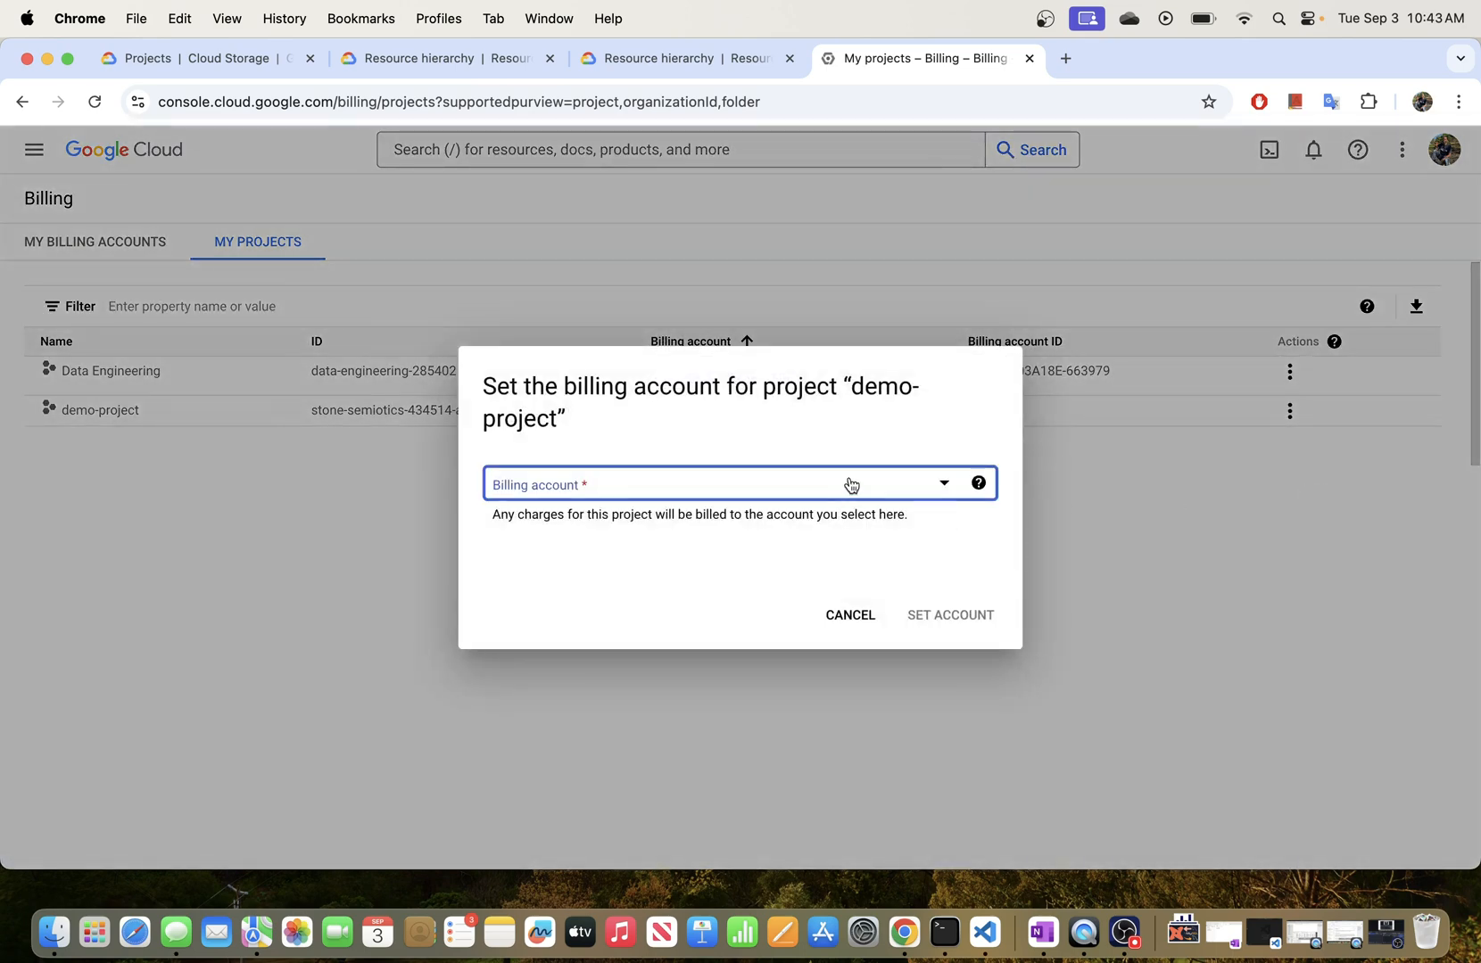
click(851, 484)
click(628, 588)
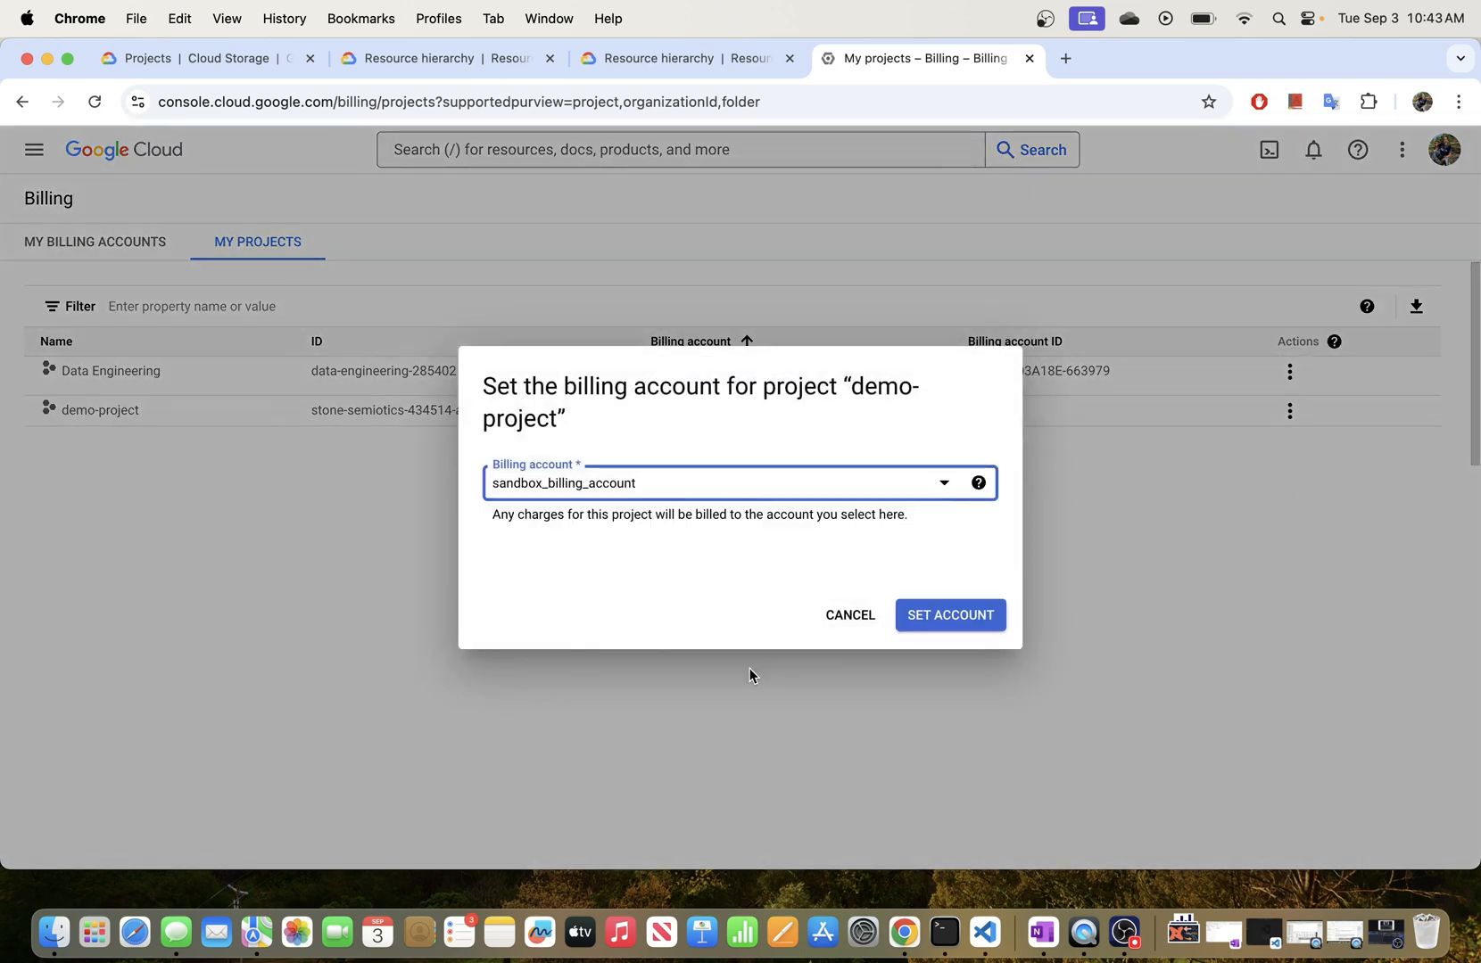
click(942, 625)
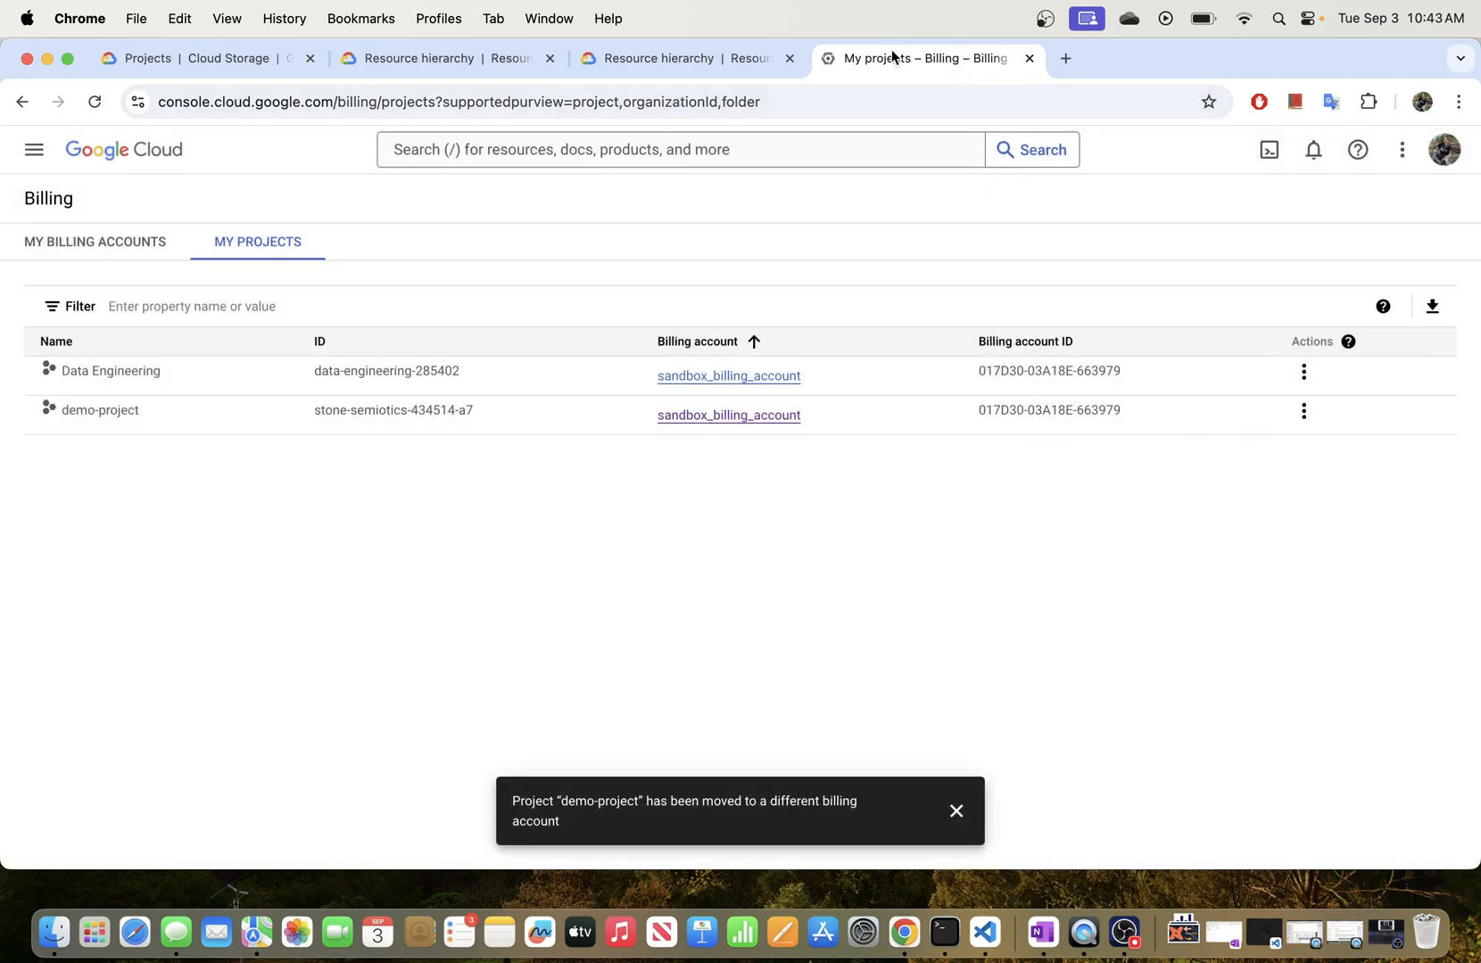
- Go to the dashboard of demo-project, open its Cloud Storage buckets page and dismiss the notification
click(32, 150)
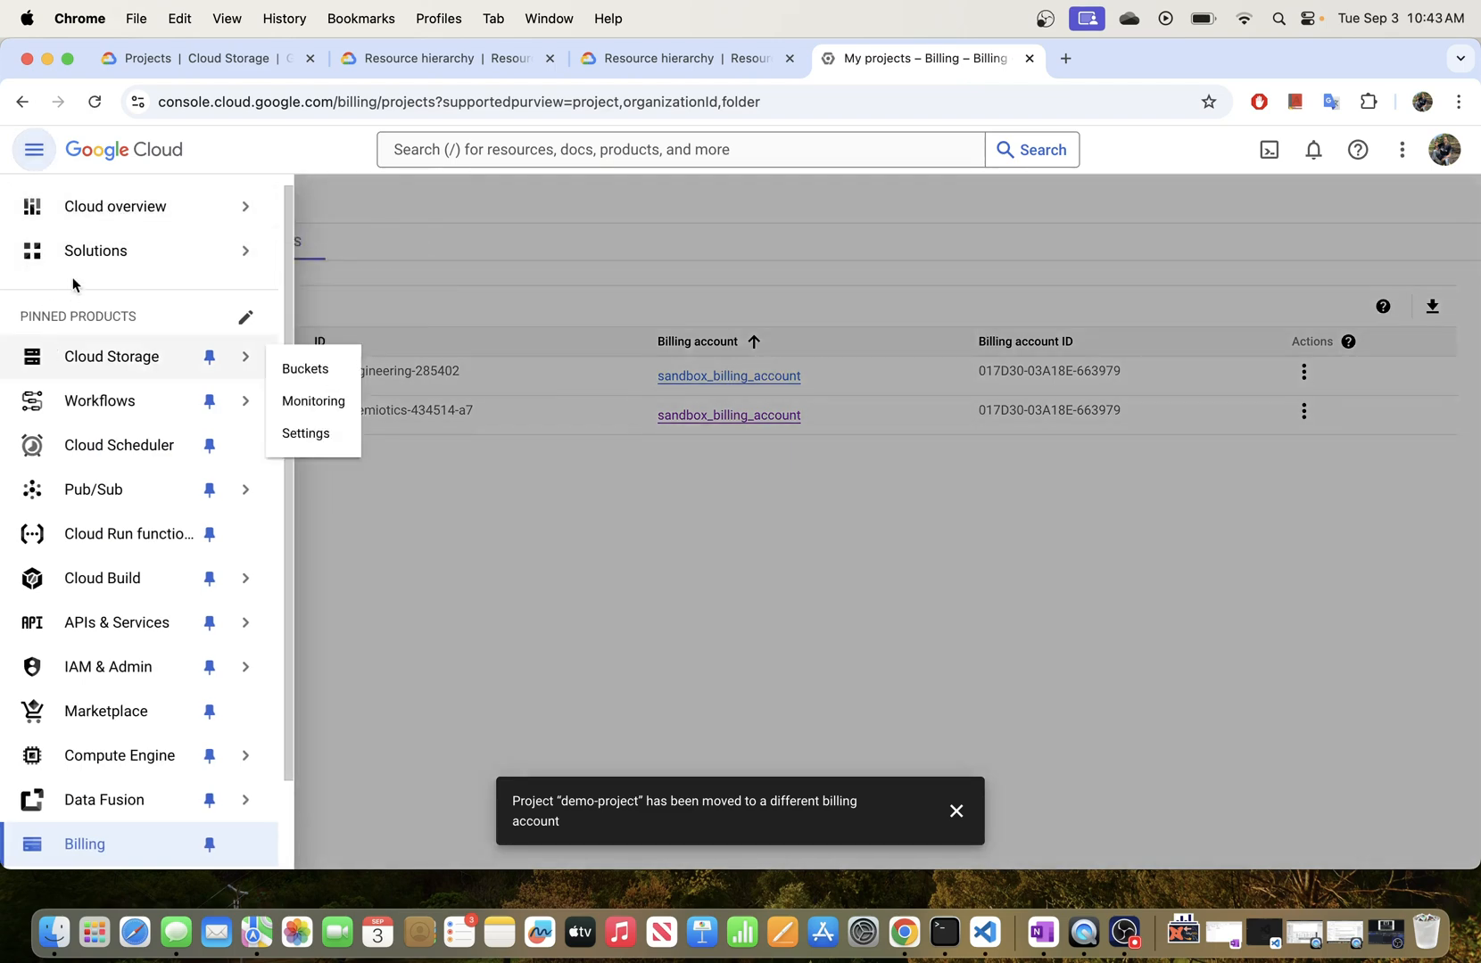
click(105, 203)
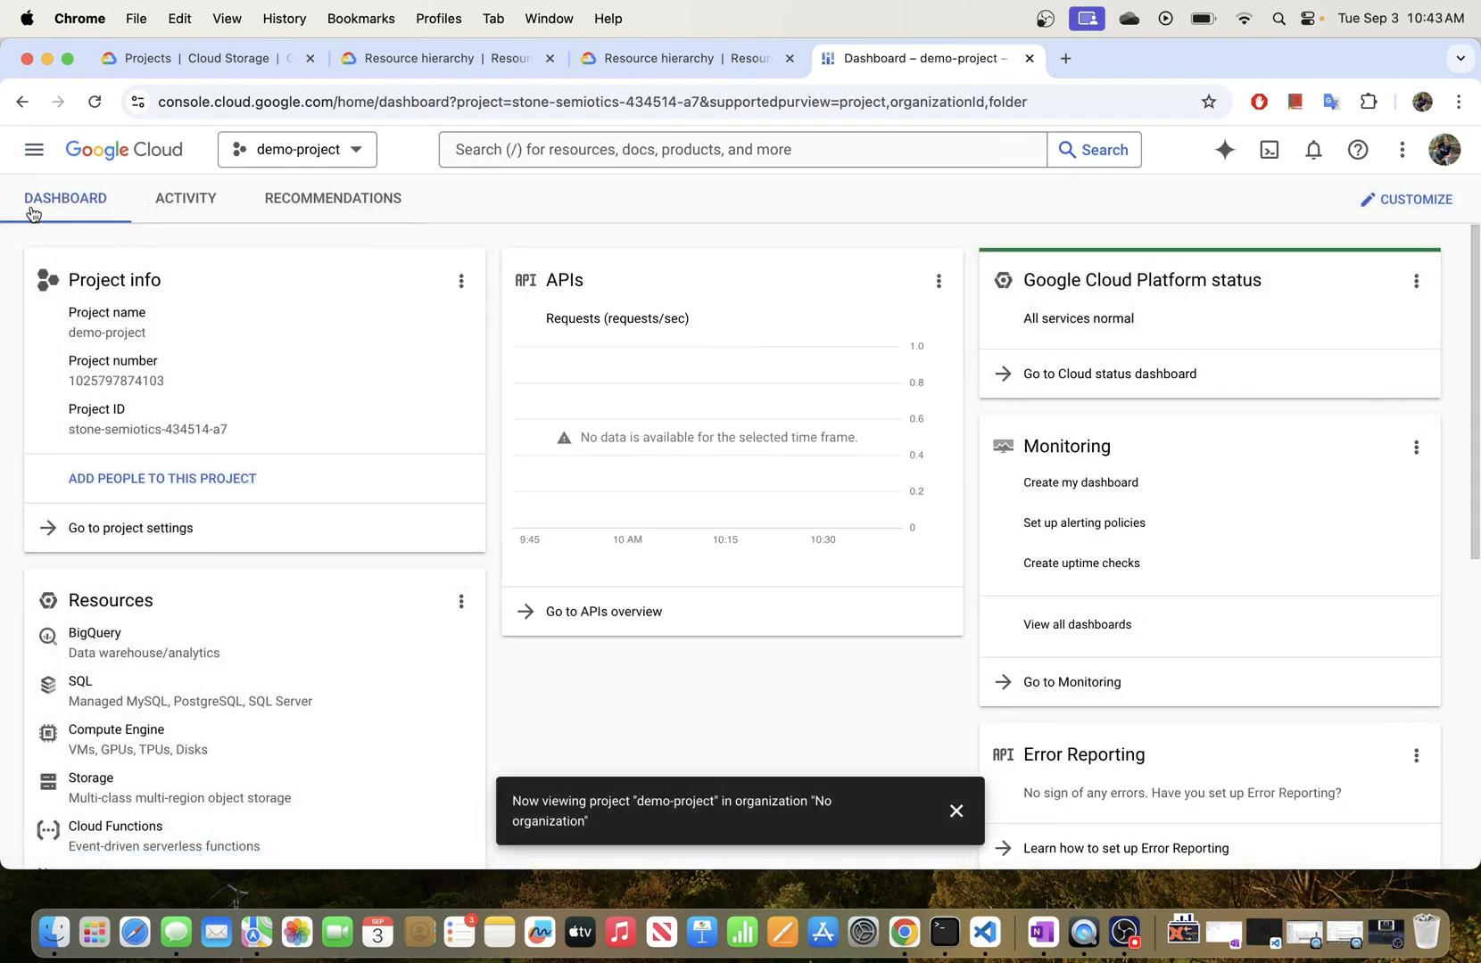
click(37, 162)
click(100, 366)
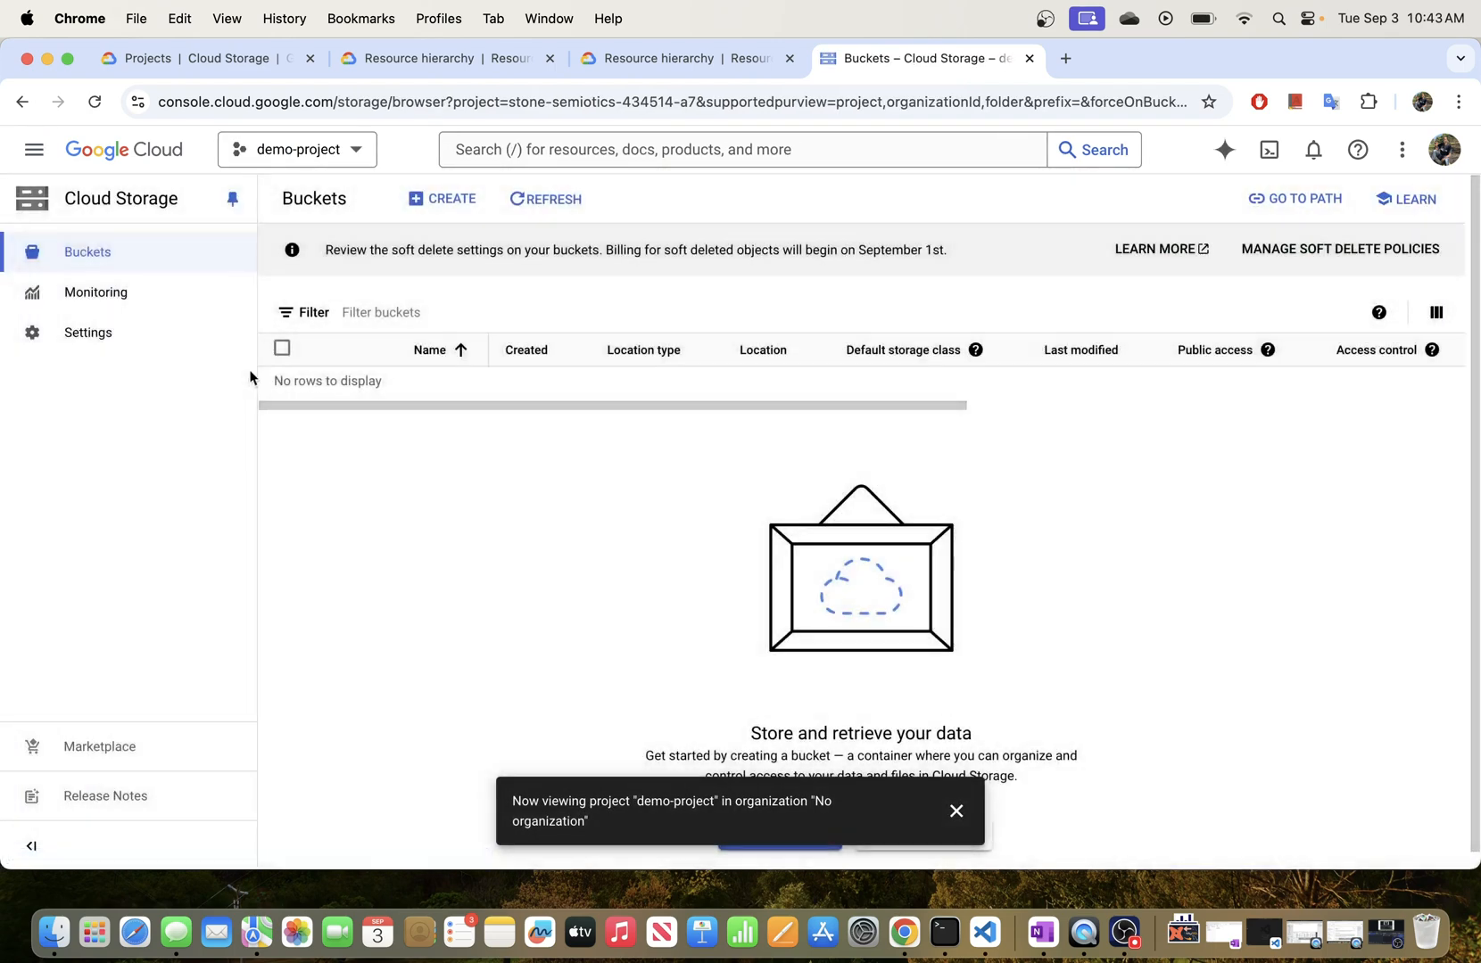
click(956, 810)
- Start a new bucket in demo-project with the name test, and leave the form without creating it
click(454, 201)
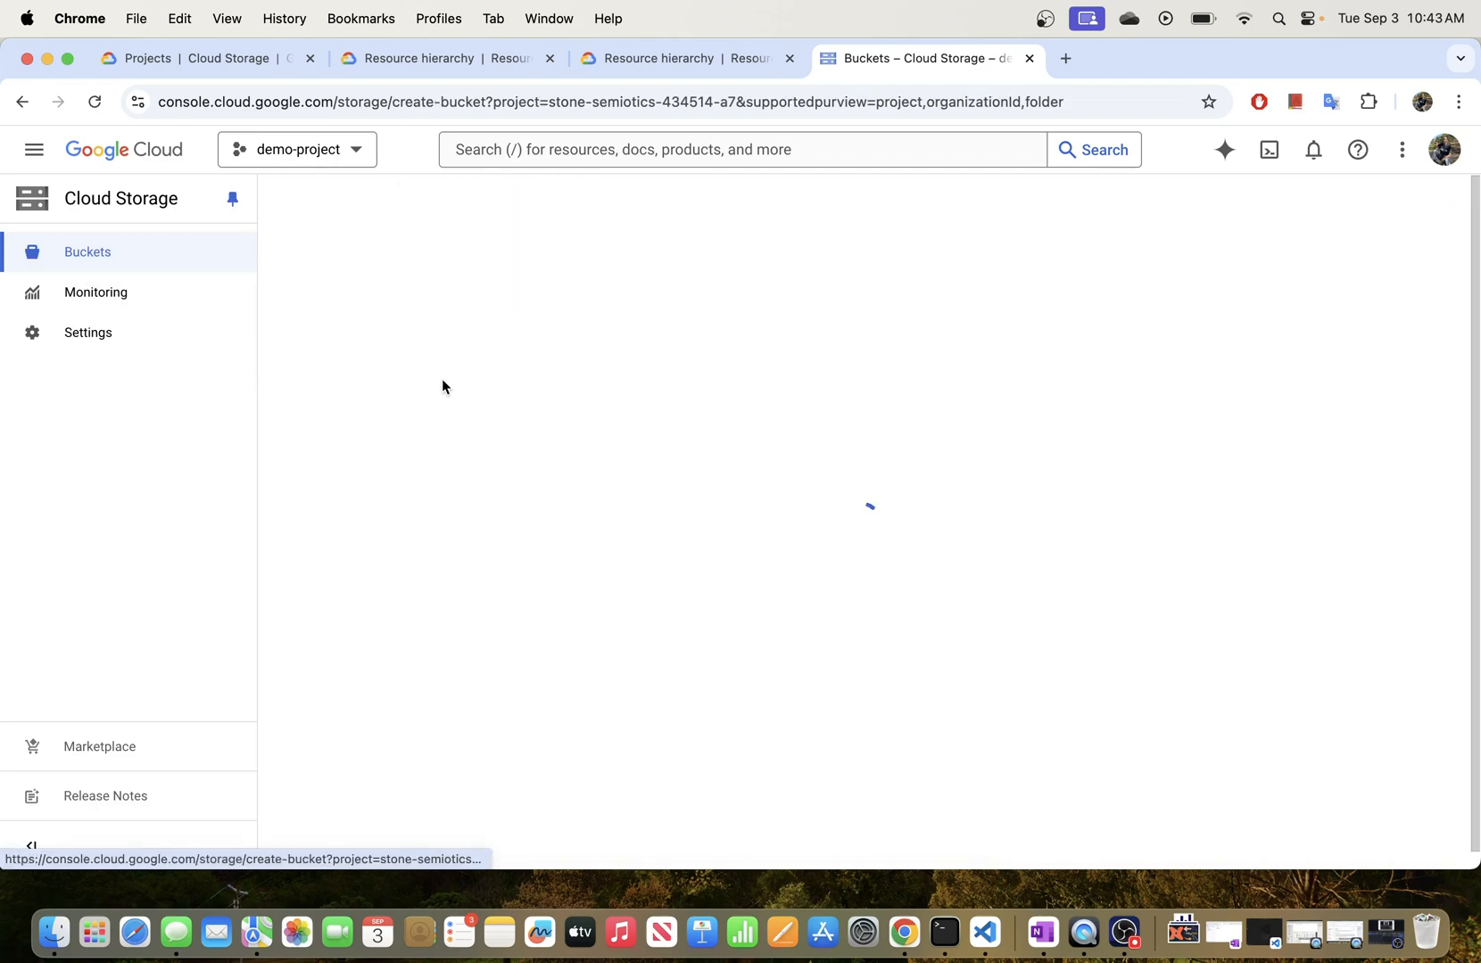
click(386, 350)
text(test)
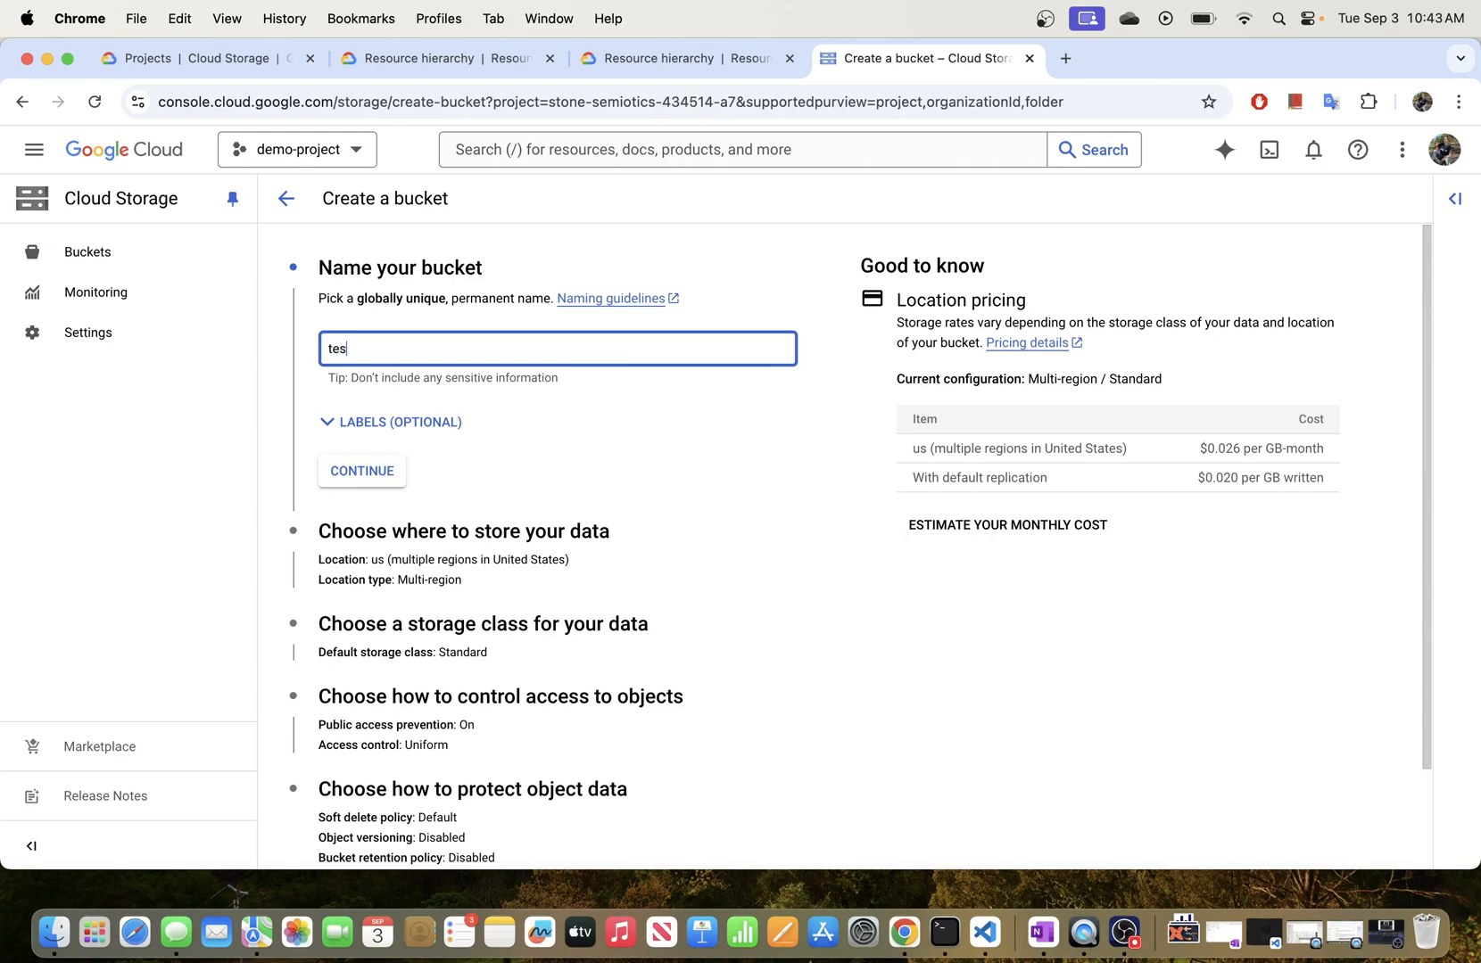
click(284, 197)
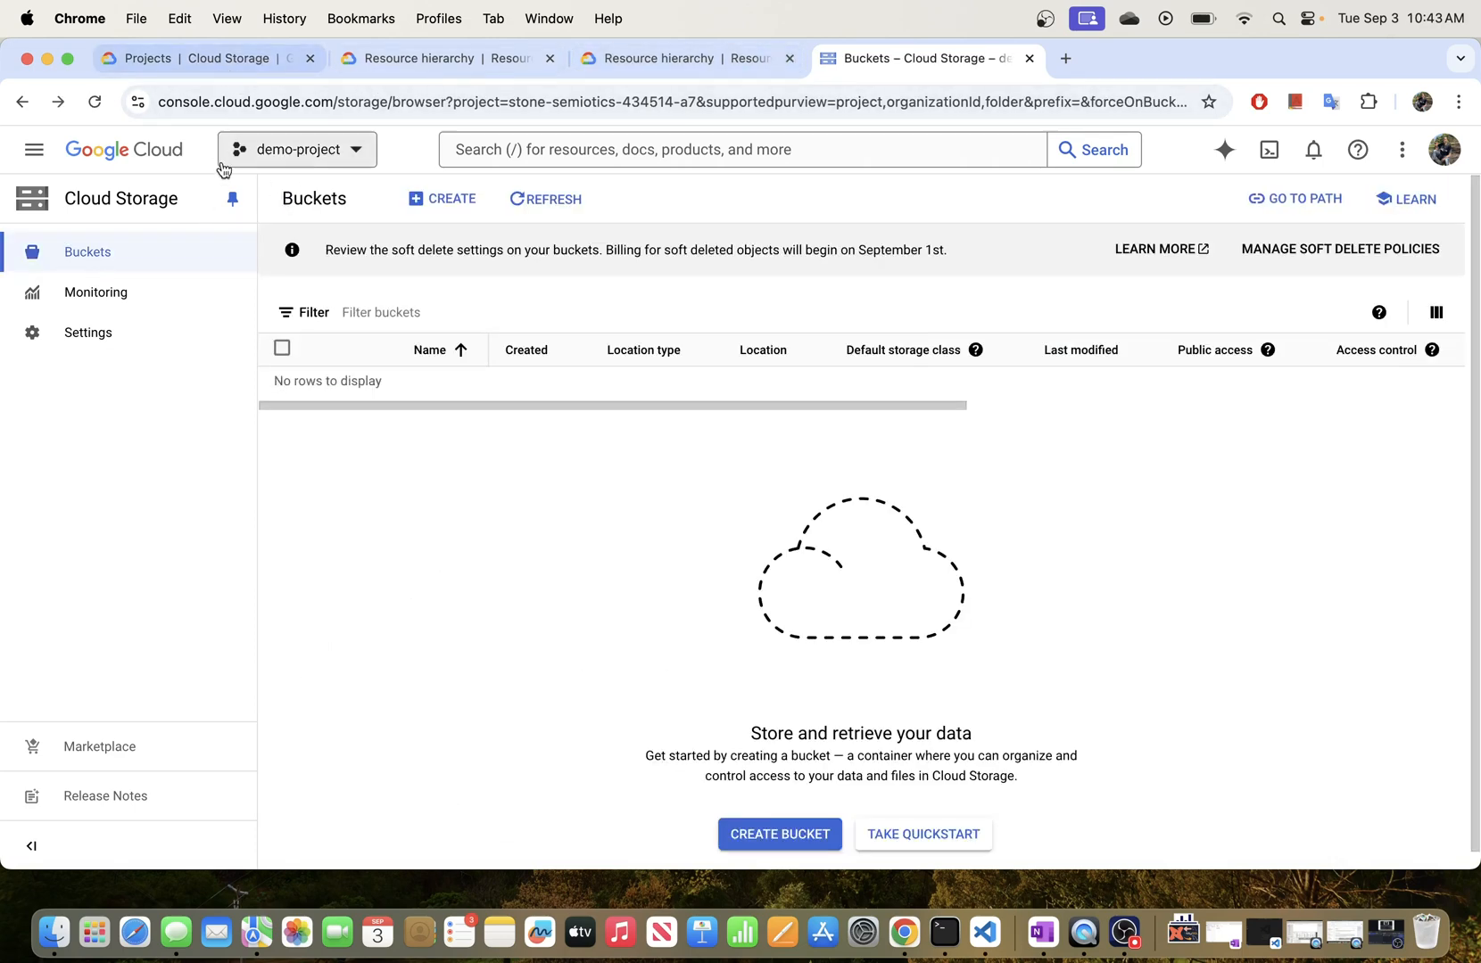
- Return from Cloud Storage to the dashboard of demo-project
click(36, 149)
click(109, 207)
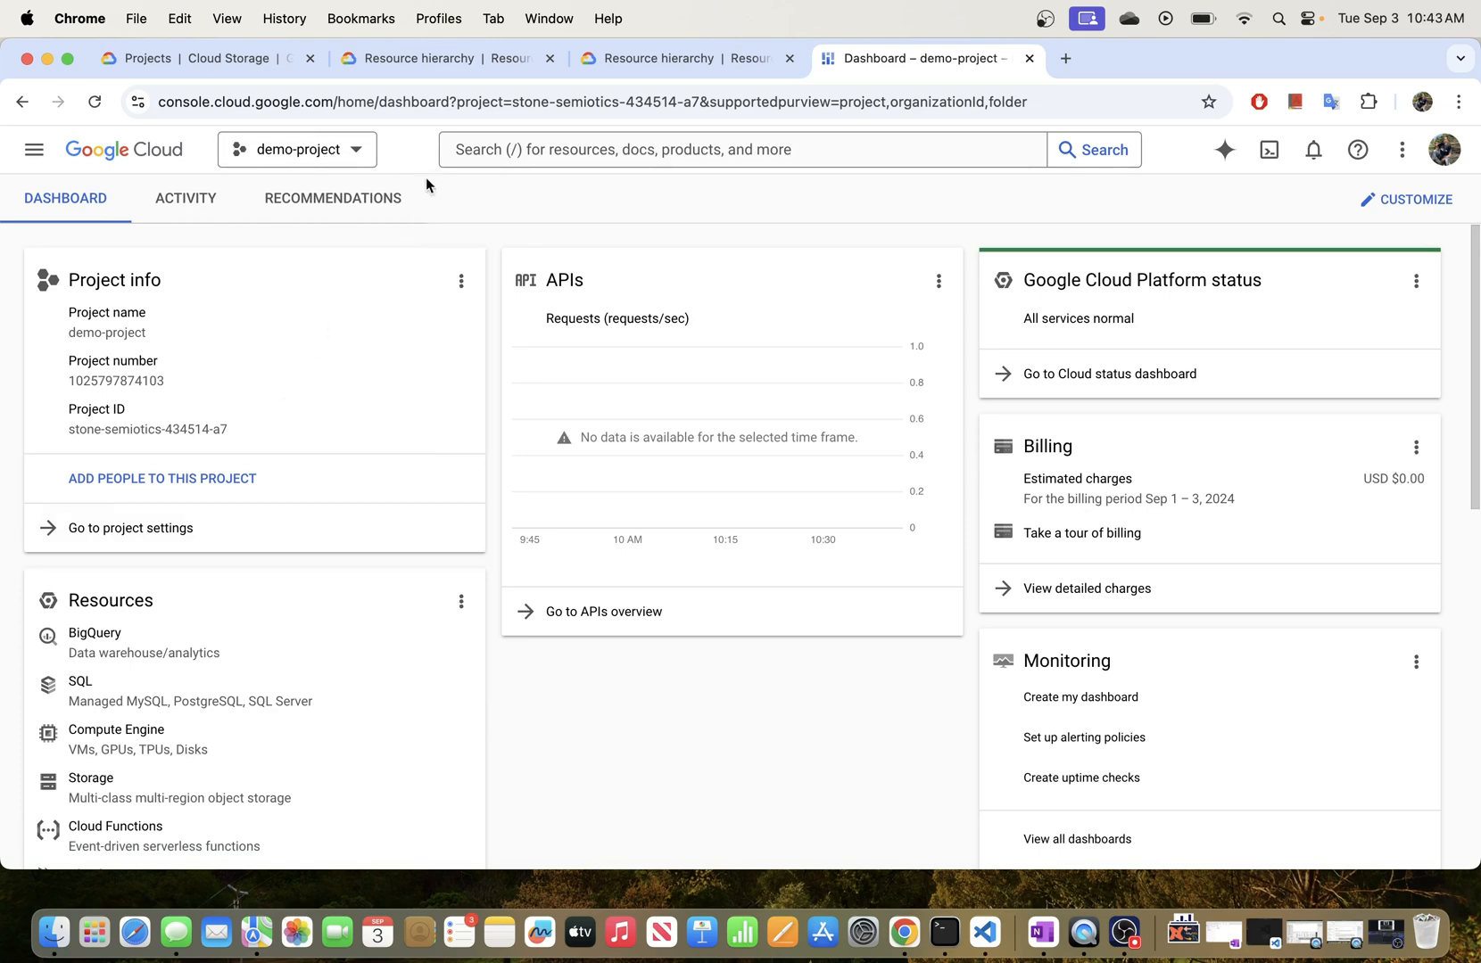
click(36, 152)
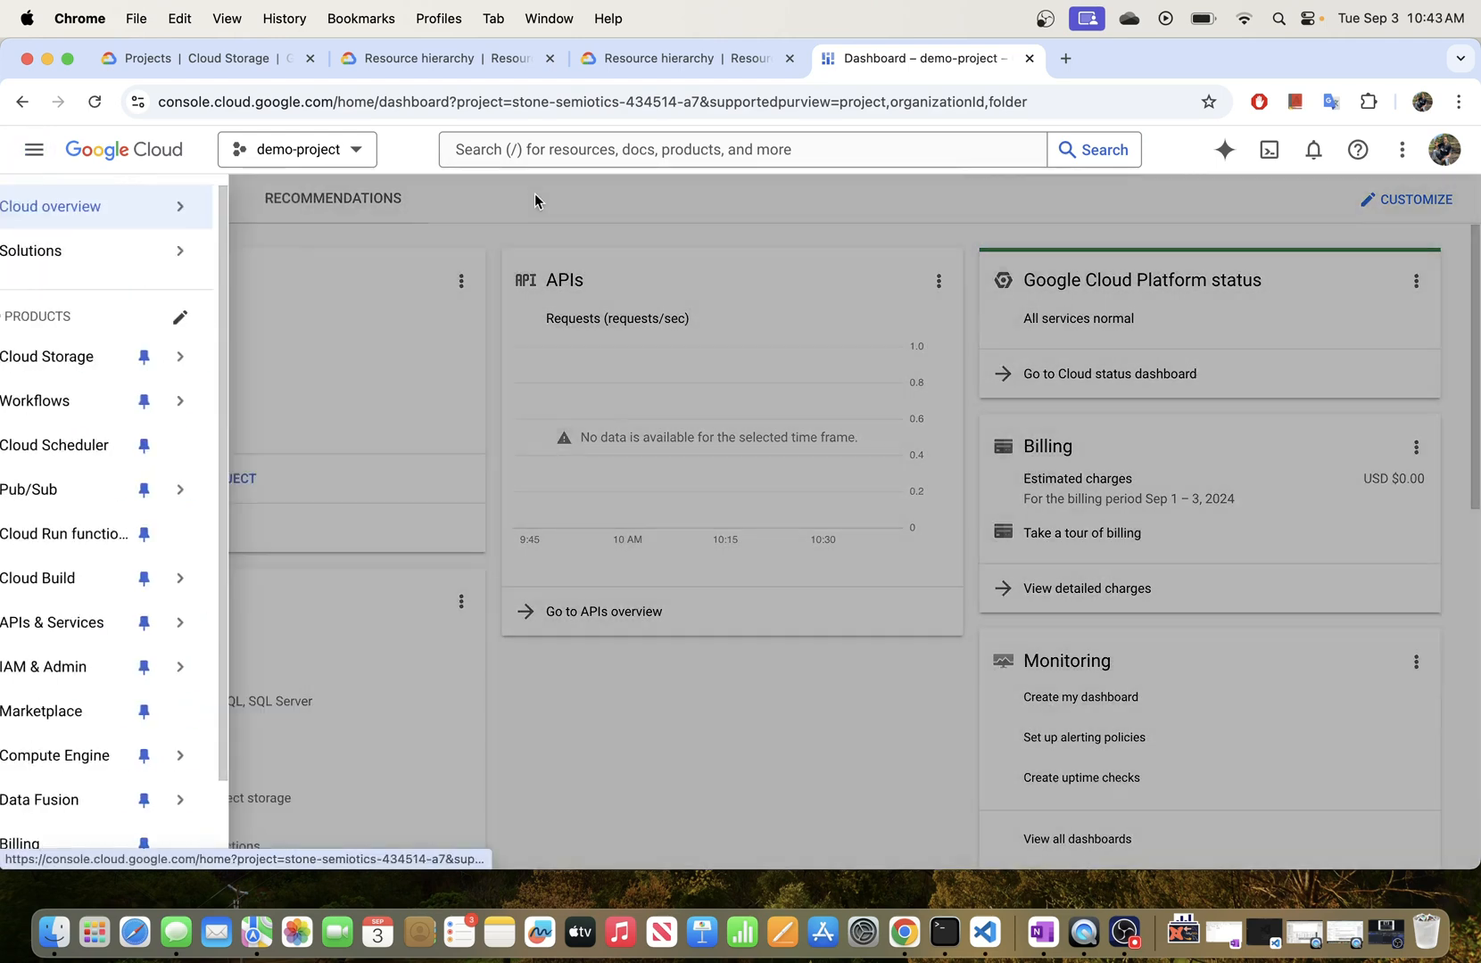
click(535, 201)
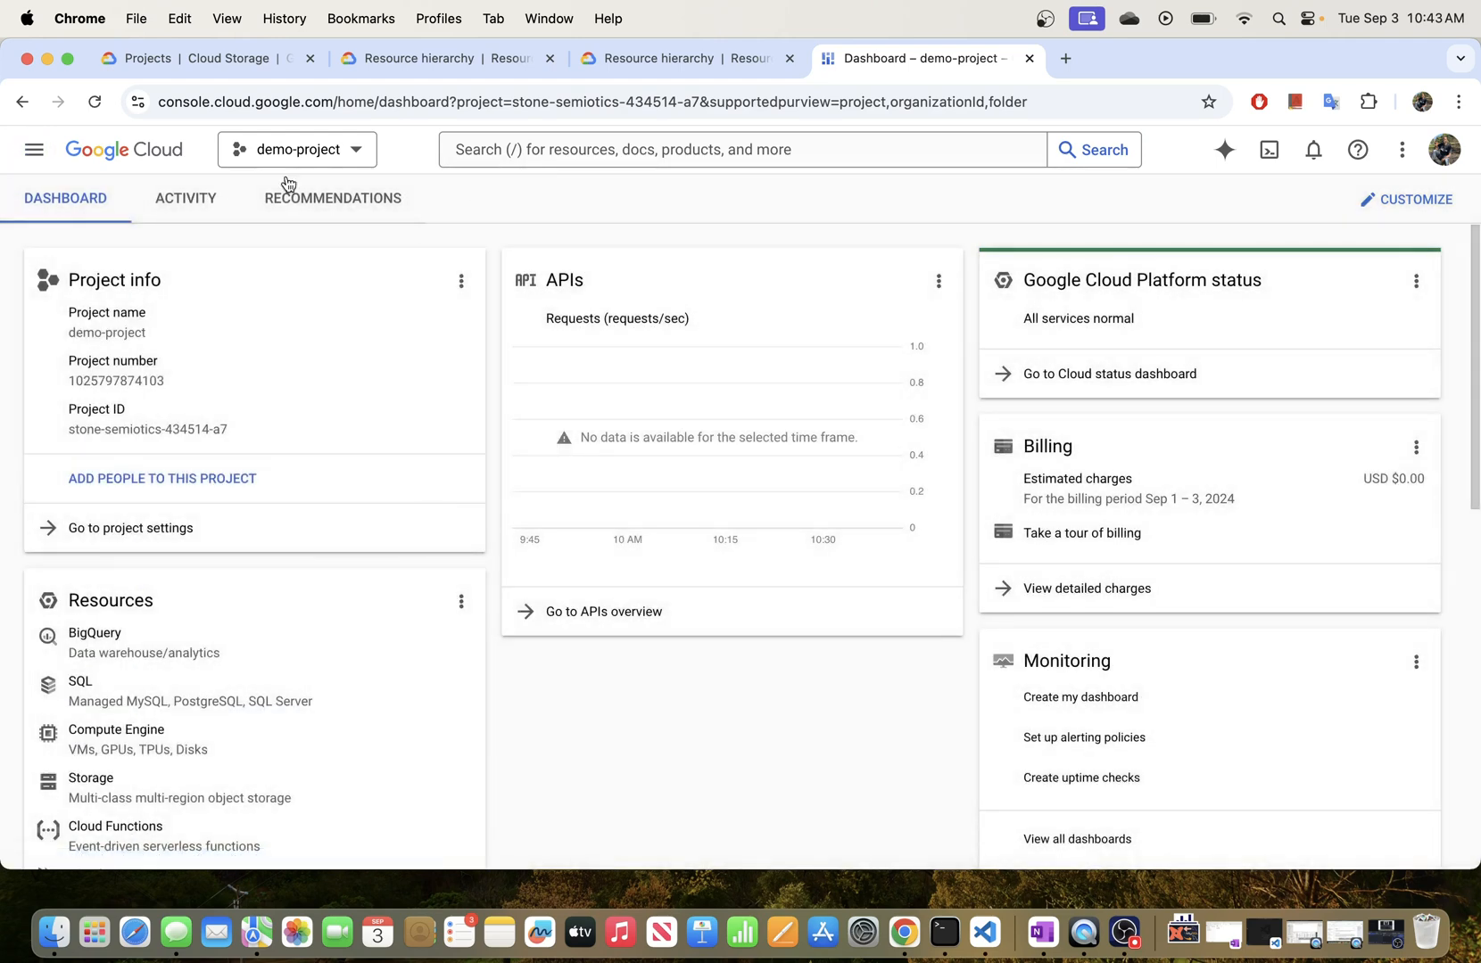
click(329, 152)
click(577, 193)
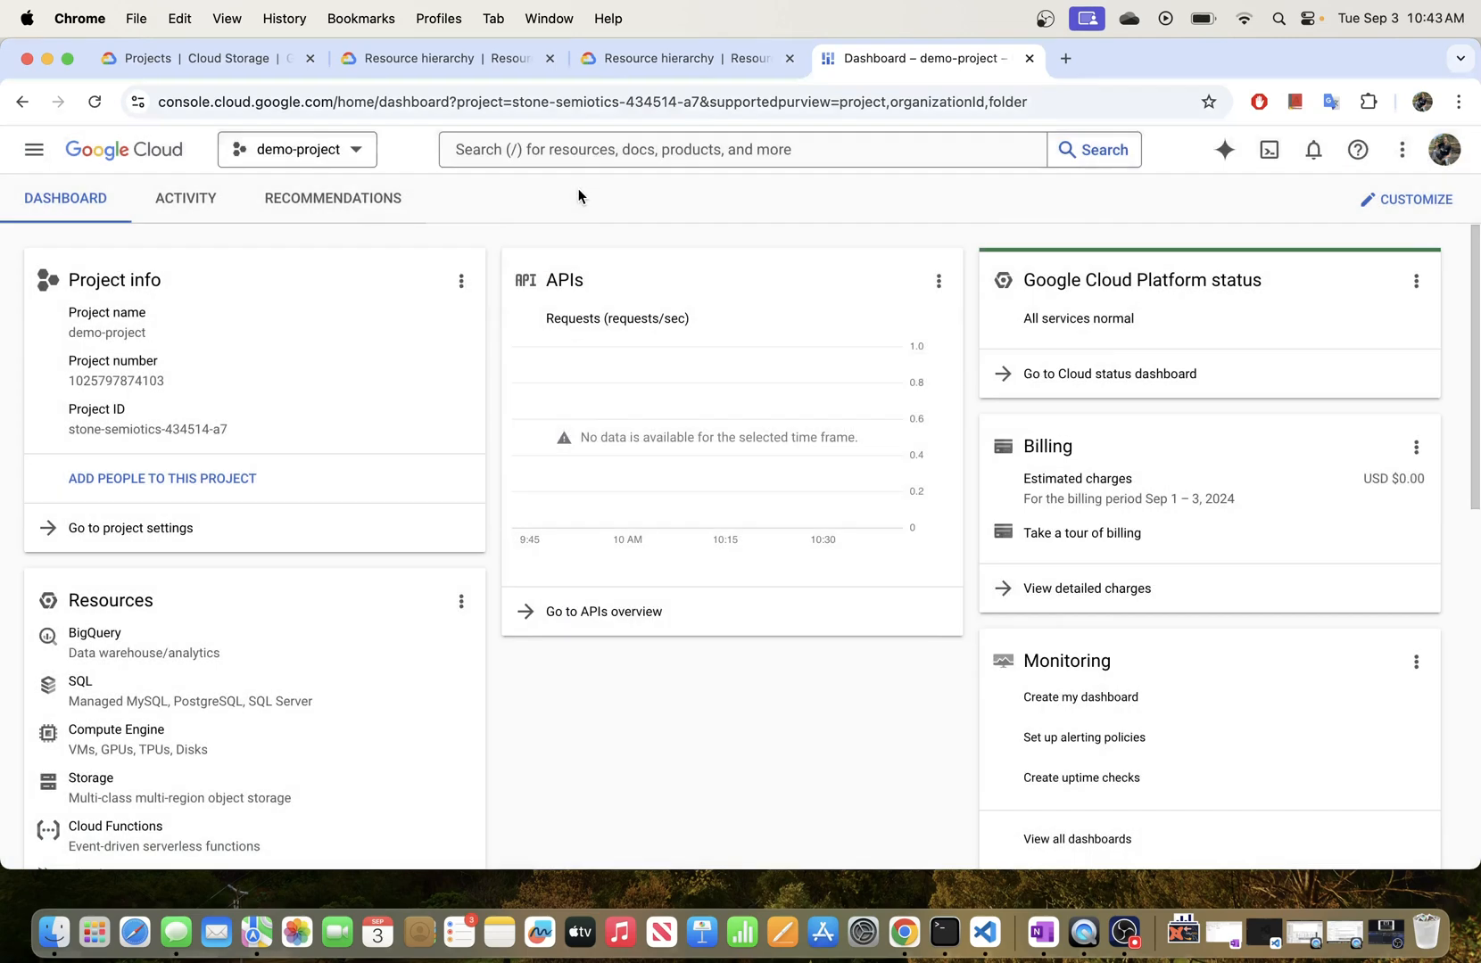